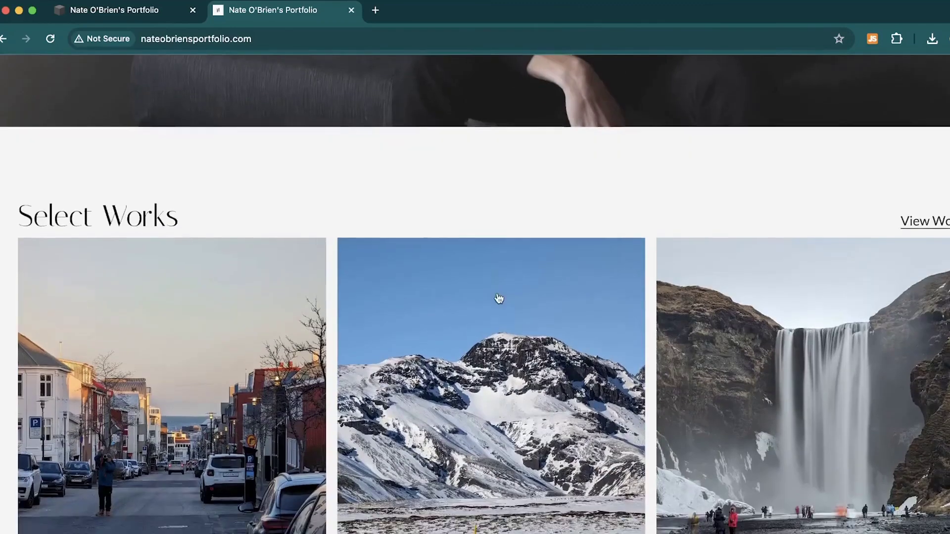
Step: Scroll down the finished portfolio site to review its Select Works gallery and Services section
scroll(499, 298, down, 15)
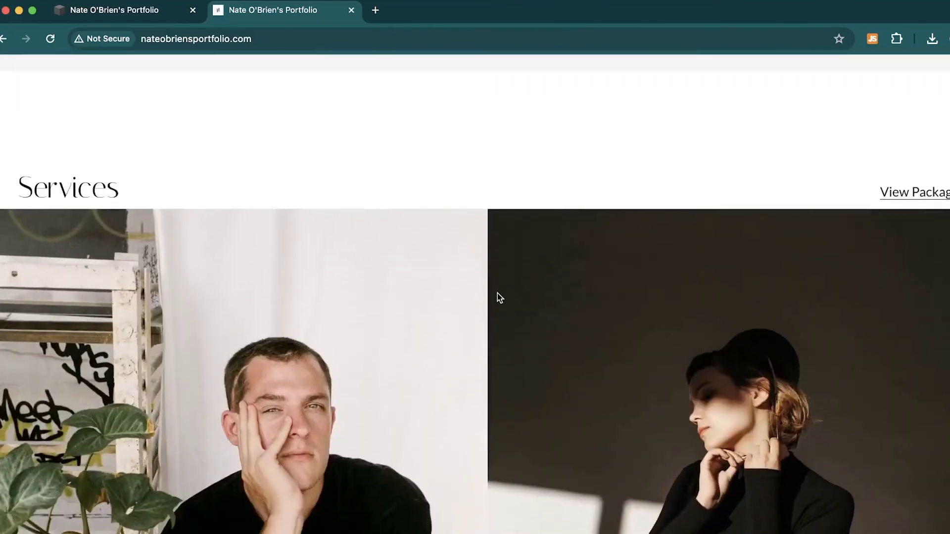
scroll(386, 285, down, 12)
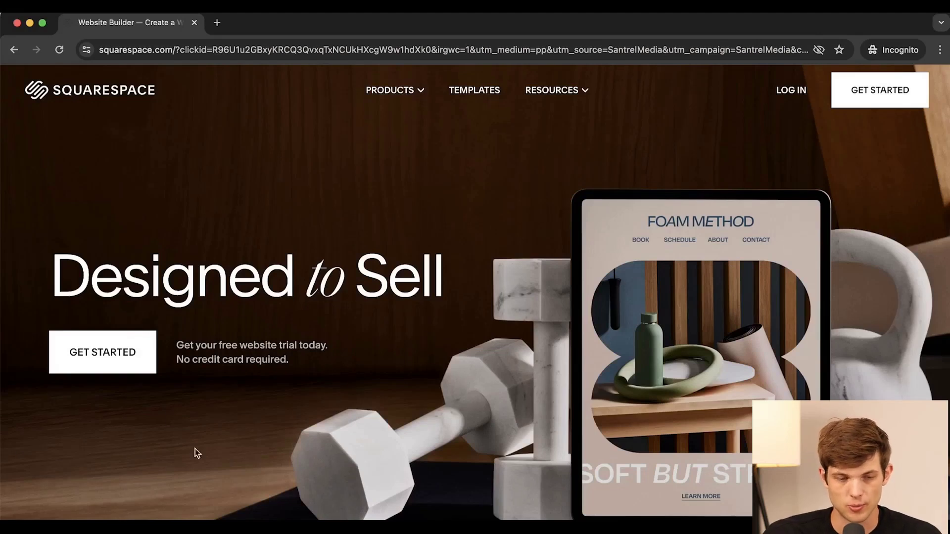
Step: Start a new site from the templates and close the 'How would you like to get started?' prompt
click(135, 365)
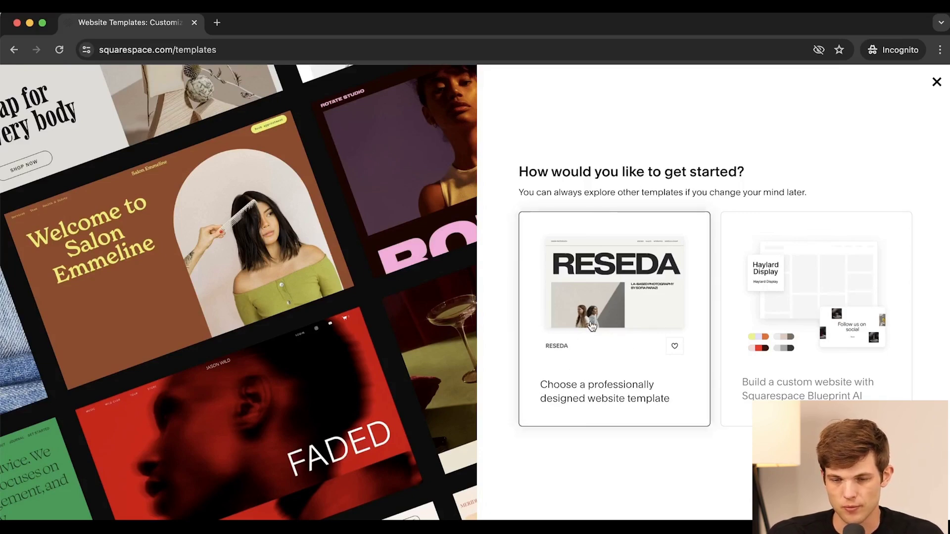
click(604, 391)
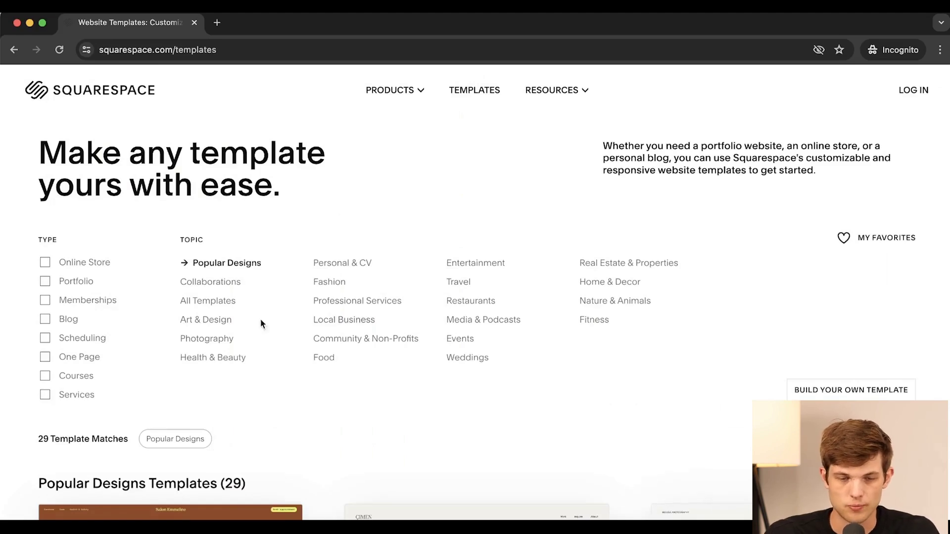
scroll(334, 426, down, 4)
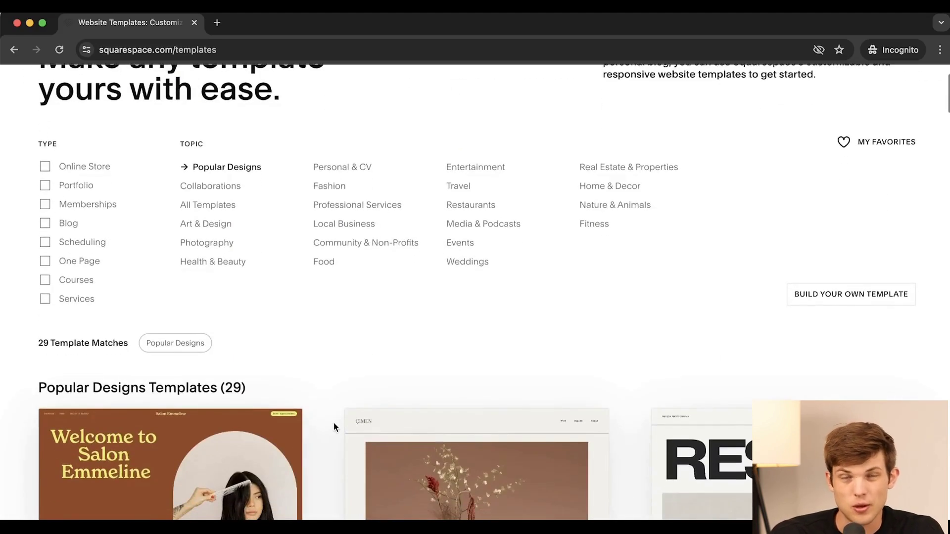
scroll(334, 427, down, 10)
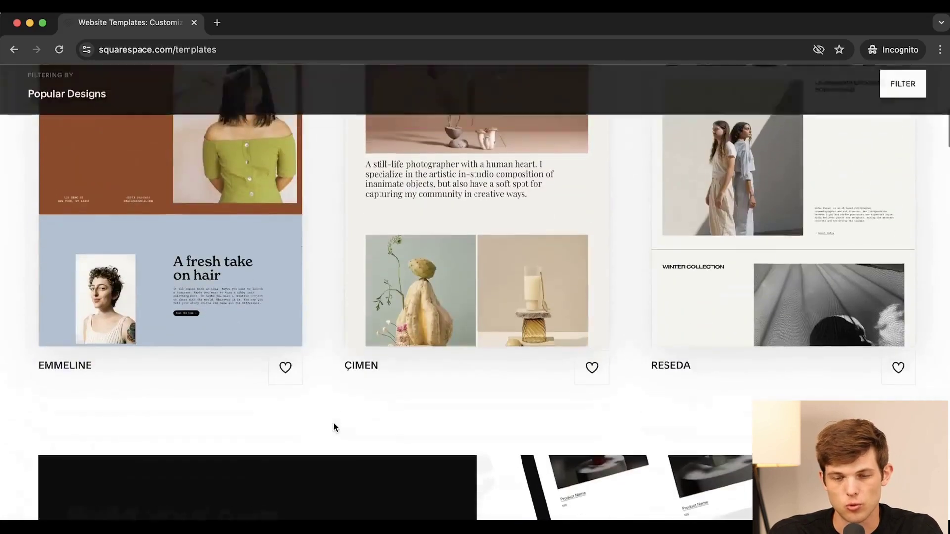
scroll(335, 427, down, 15)
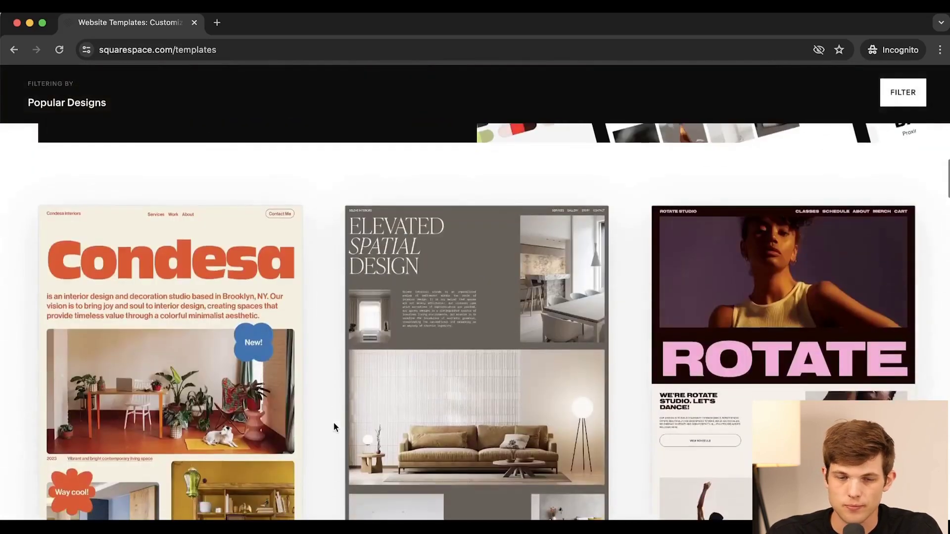
scroll(334, 423, down, 10)
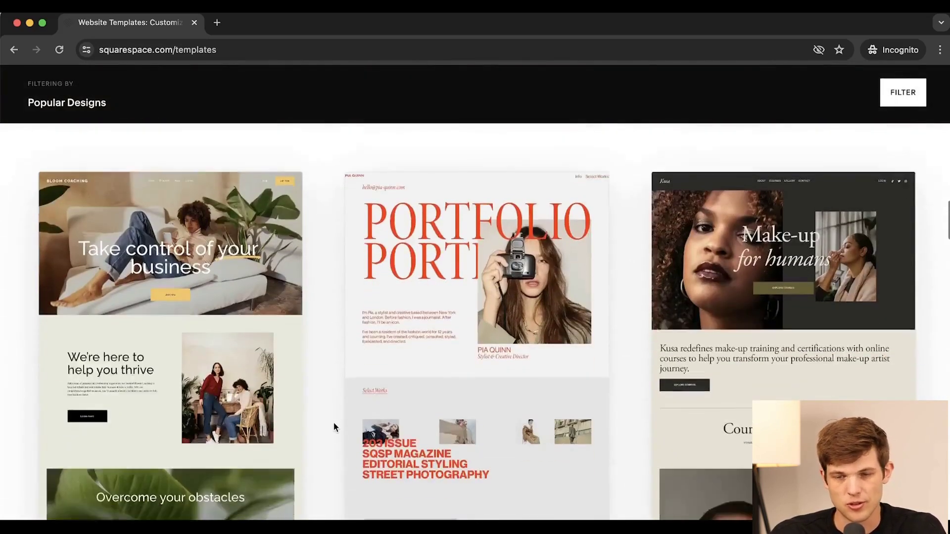
scroll(311, 454, down, 4)
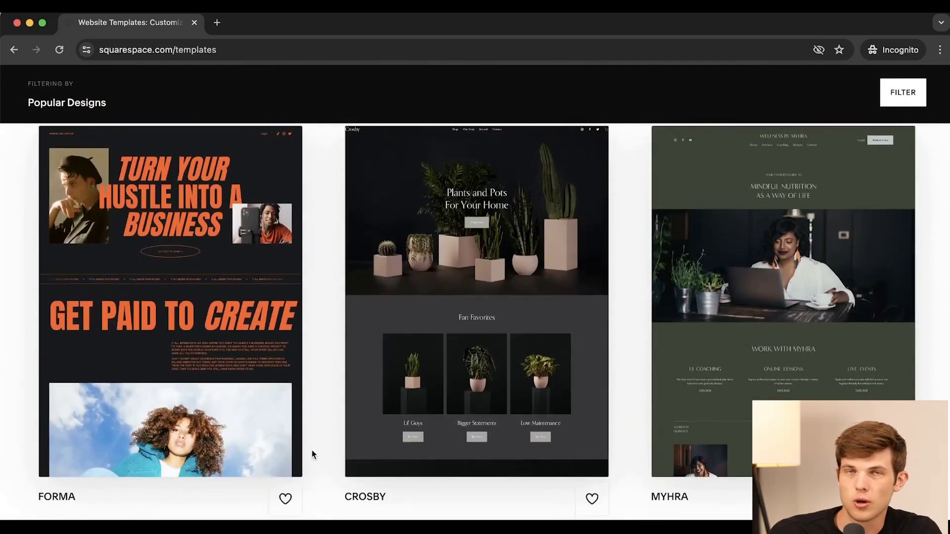
scroll(311, 454, up, 20)
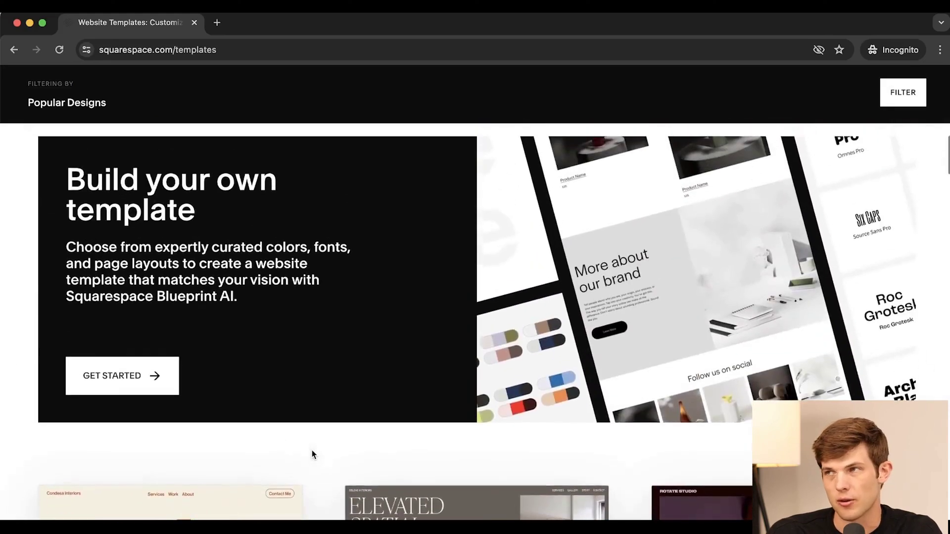
scroll(312, 454, up, 10)
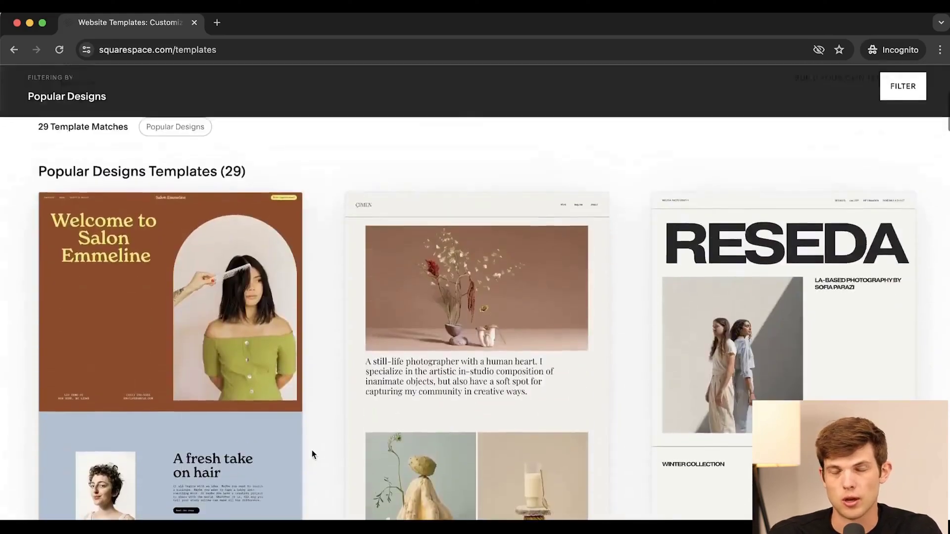
scroll(312, 454, down, 4)
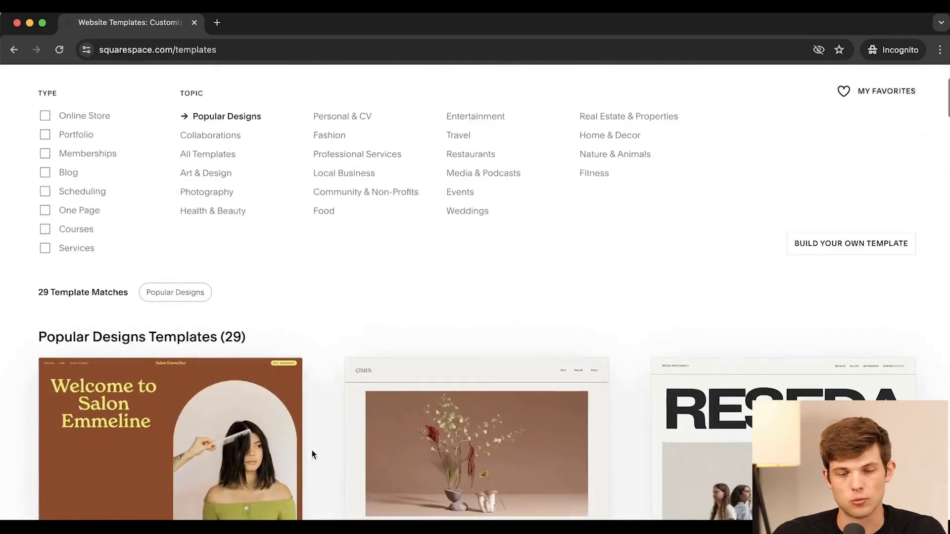
scroll(312, 454, up, 2)
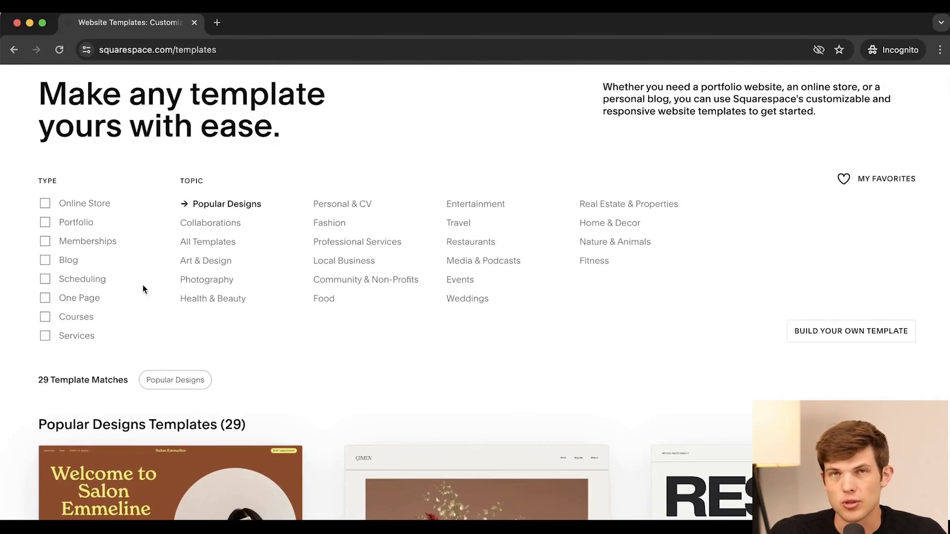
Step: Filter the templates to Portfolio designs and browse the matching results
click(45, 223)
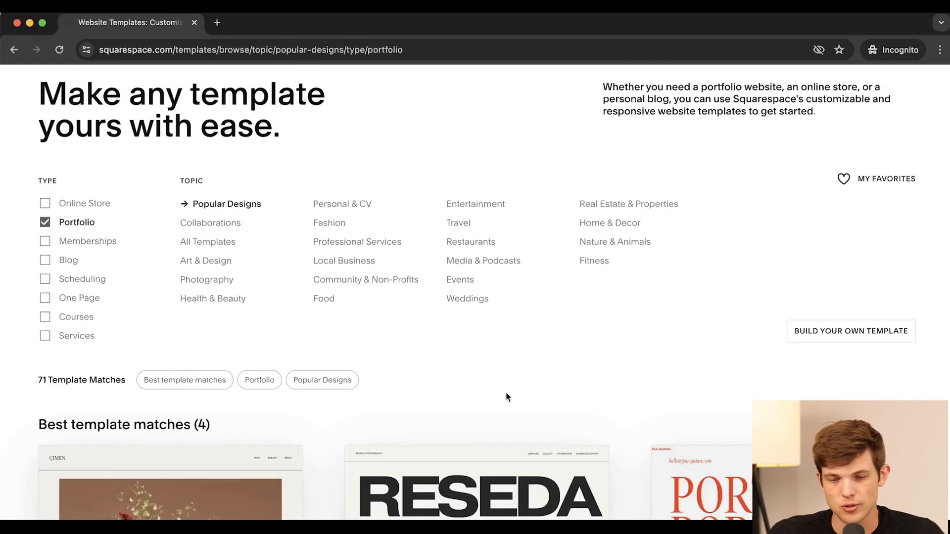
scroll(507, 397, down, 5)
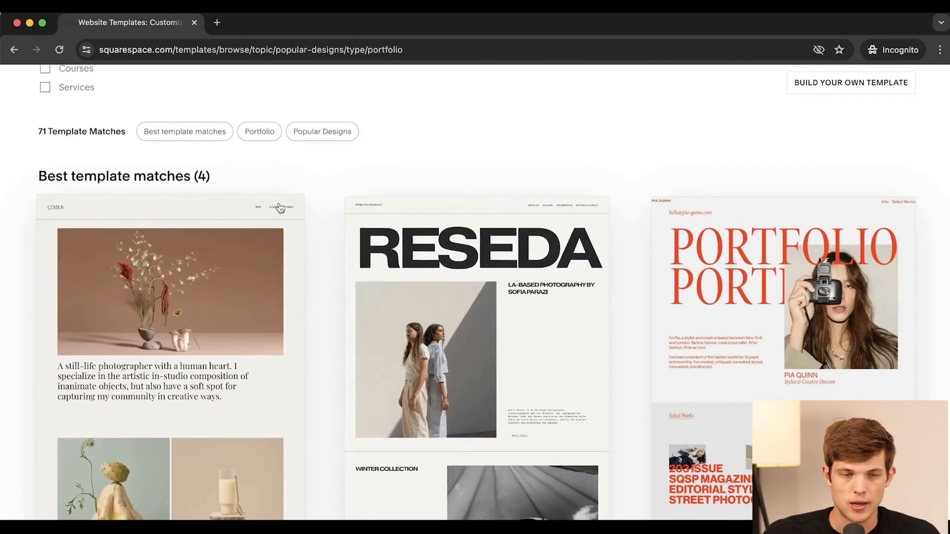
scroll(159, 143, up, 5)
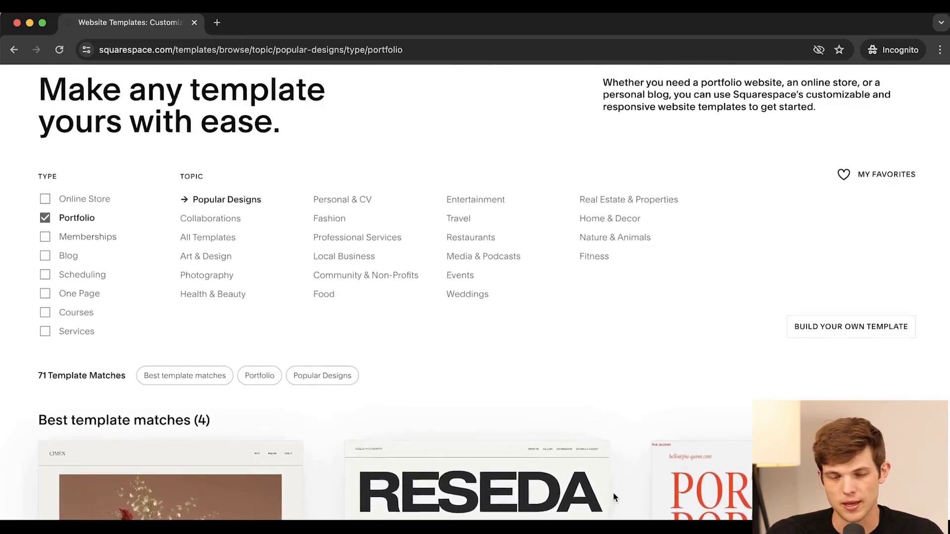
scroll(613, 494, down, 6)
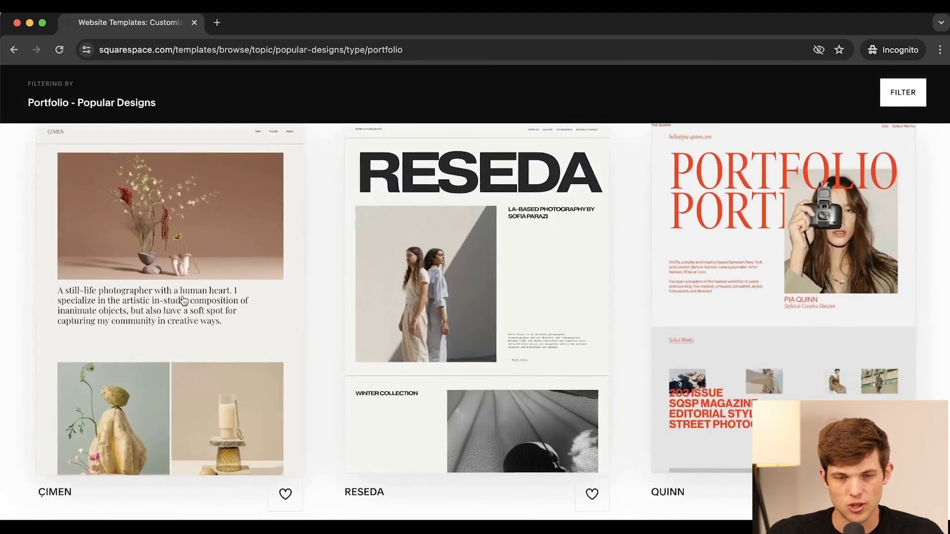
scroll(182, 296, down, 8)
scroll(182, 295, down, 10)
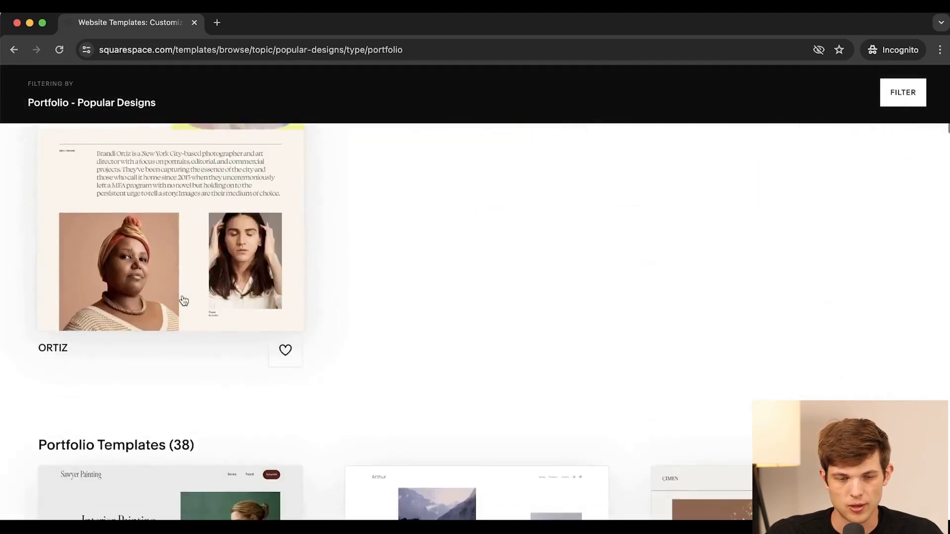
scroll(296, 294, down, 15)
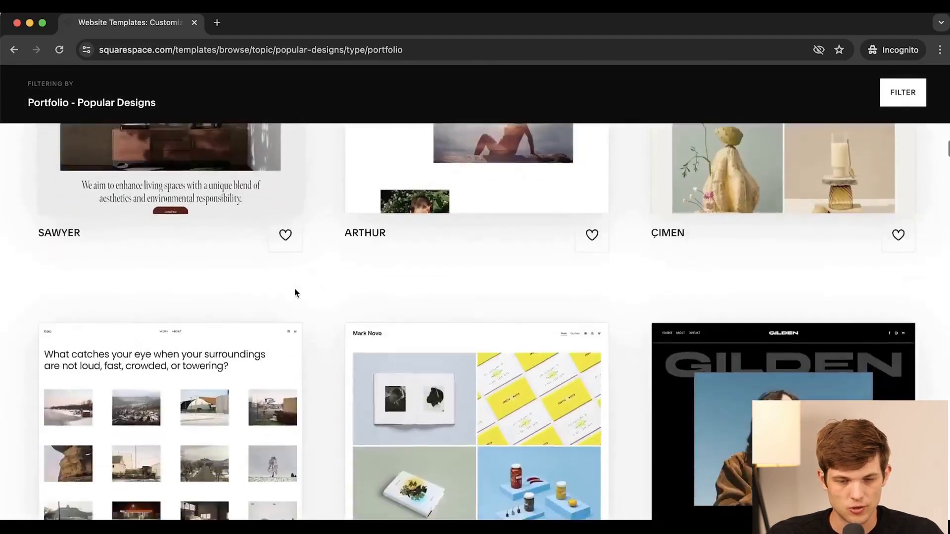
Step: Scroll back to the McCurry template and open its preview page
scroll(296, 294, down, 10)
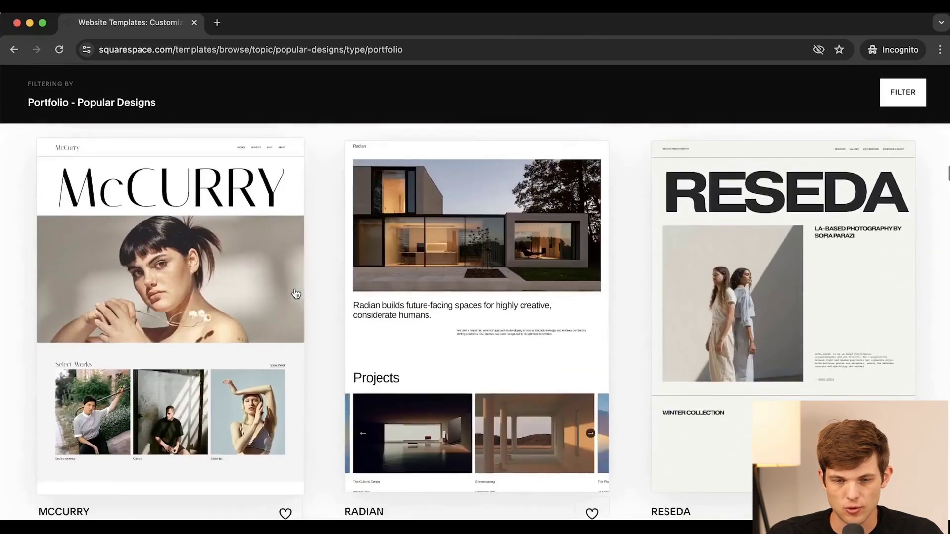
scroll(296, 294, up, 3)
scroll(296, 293, up, 2)
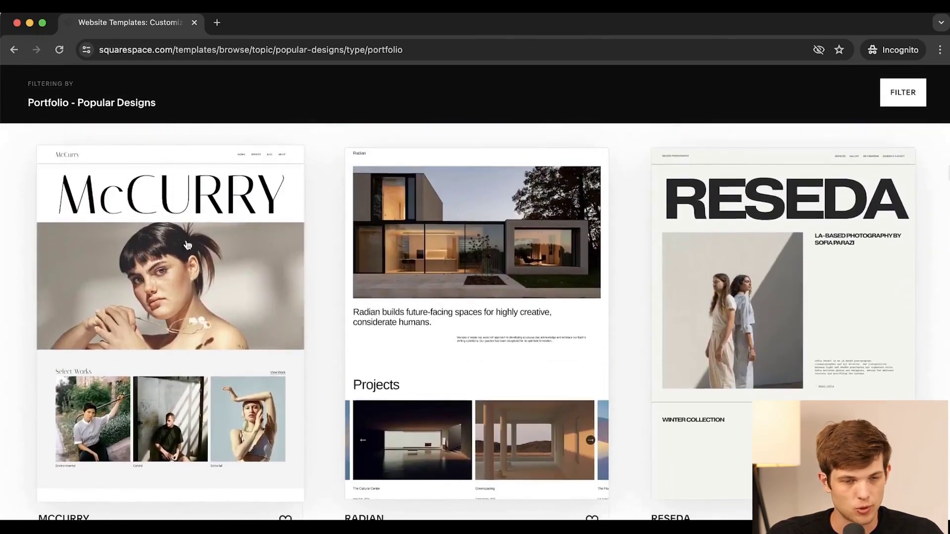
scroll(168, 291, up, 1)
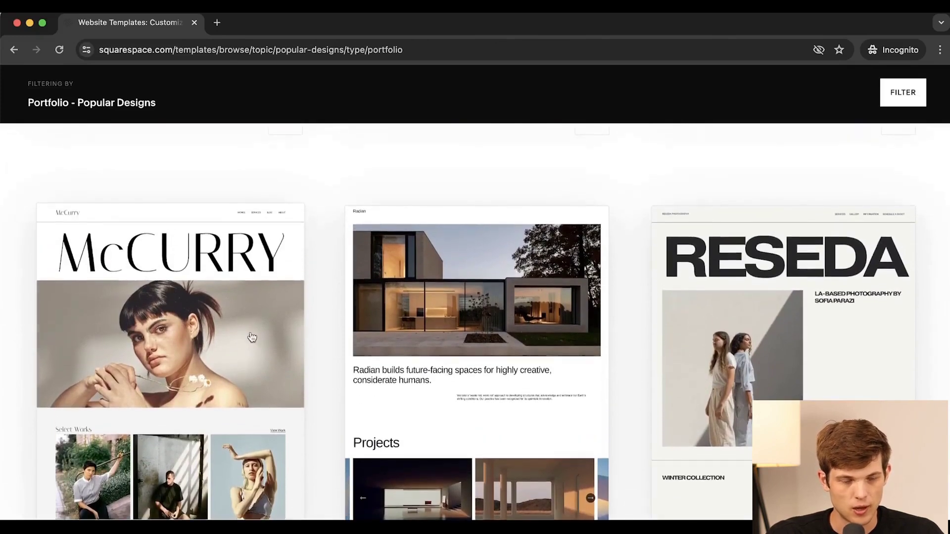
scroll(158, 396, down, 3)
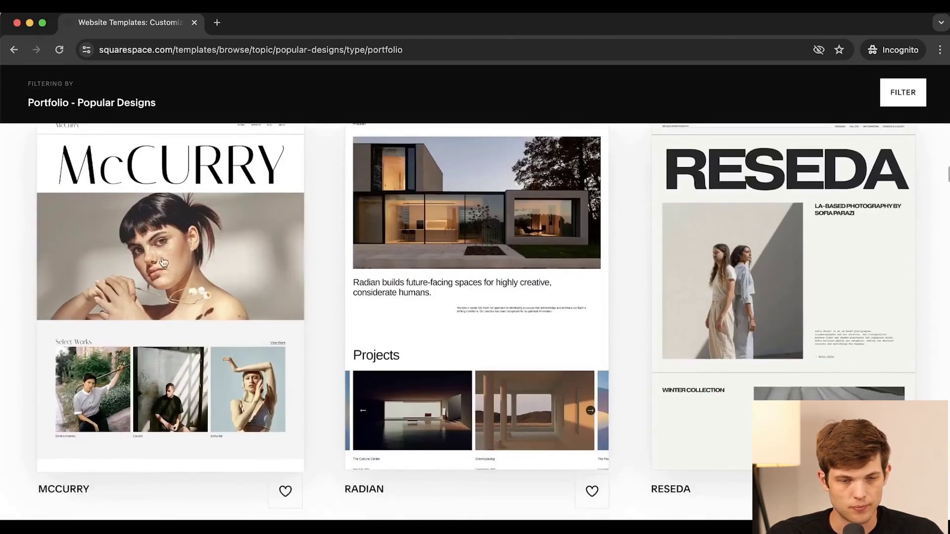
click(143, 274)
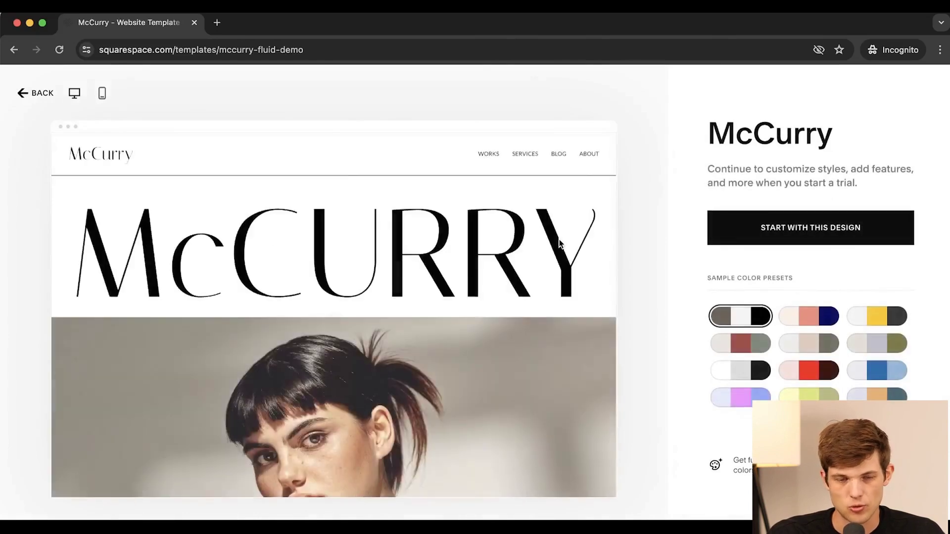
Step: Preview the off-white, lavender and yellow-green colour presets, then restore the original black-and-white
click(743, 347)
click(740, 377)
click(740, 401)
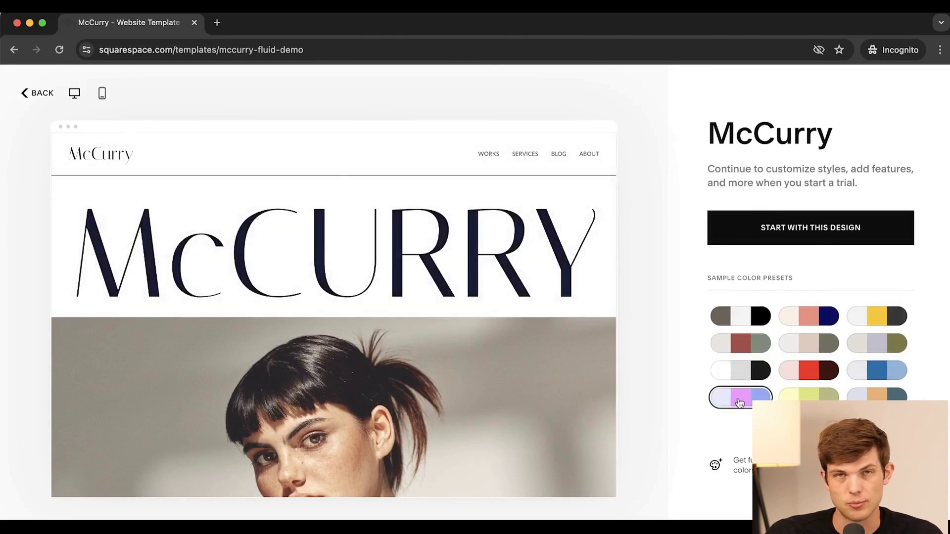
click(808, 396)
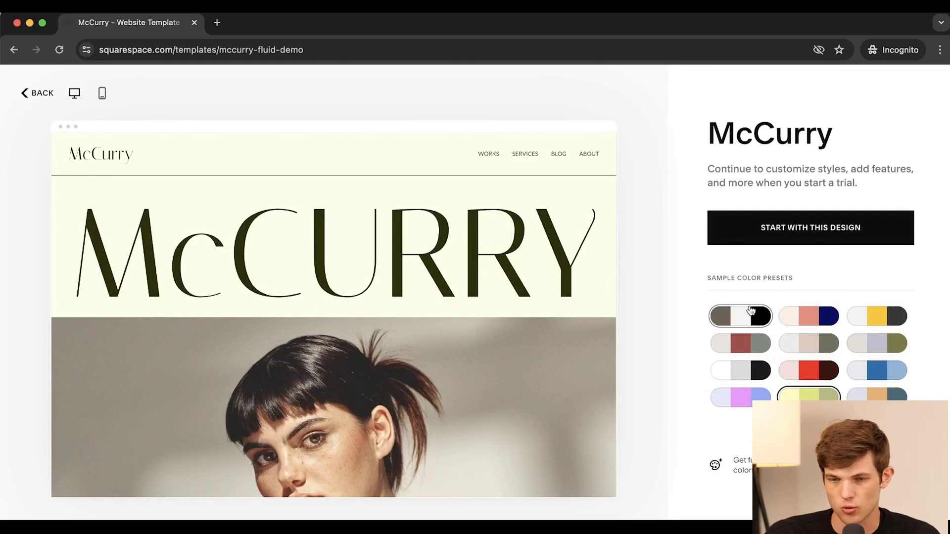
click(745, 321)
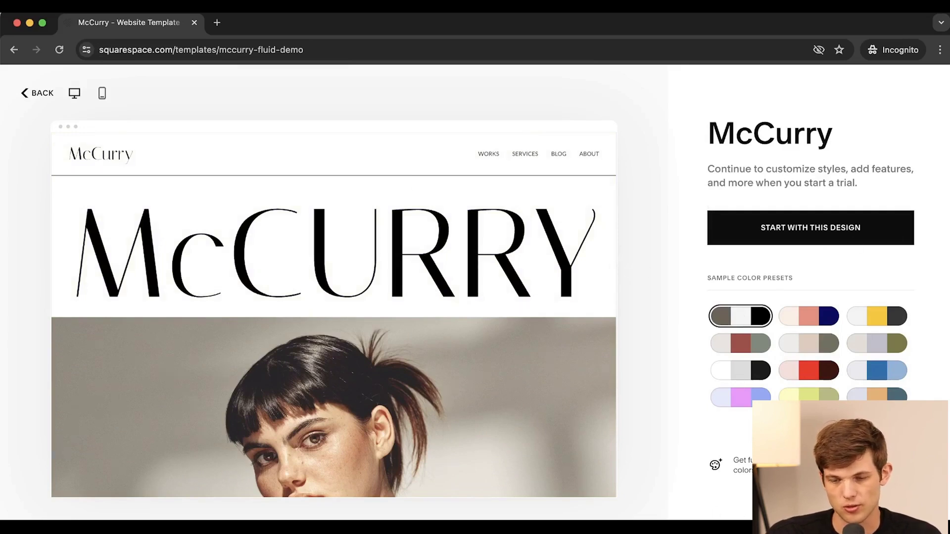
Step: View the live McCurry demo in a new tab, scroll through it, and close it
click(613, 370)
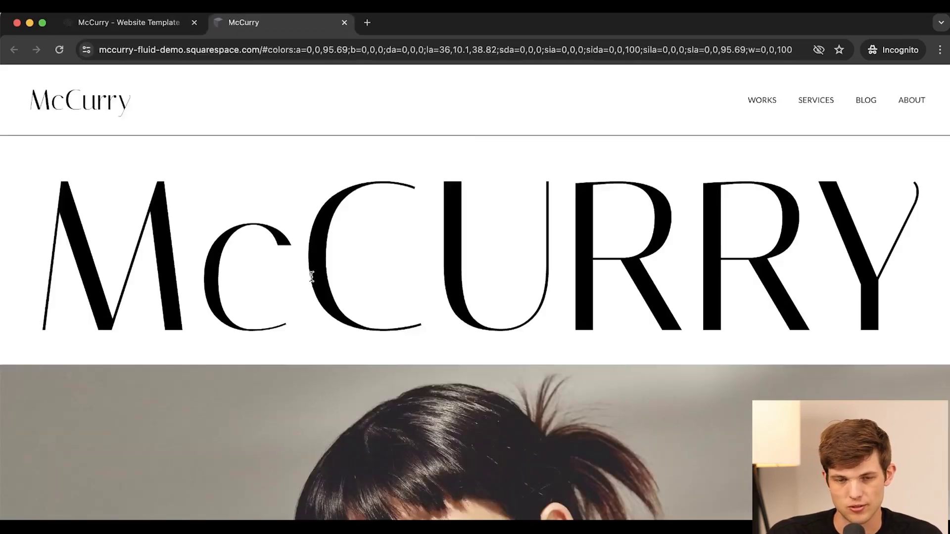
scroll(311, 276, down, 15)
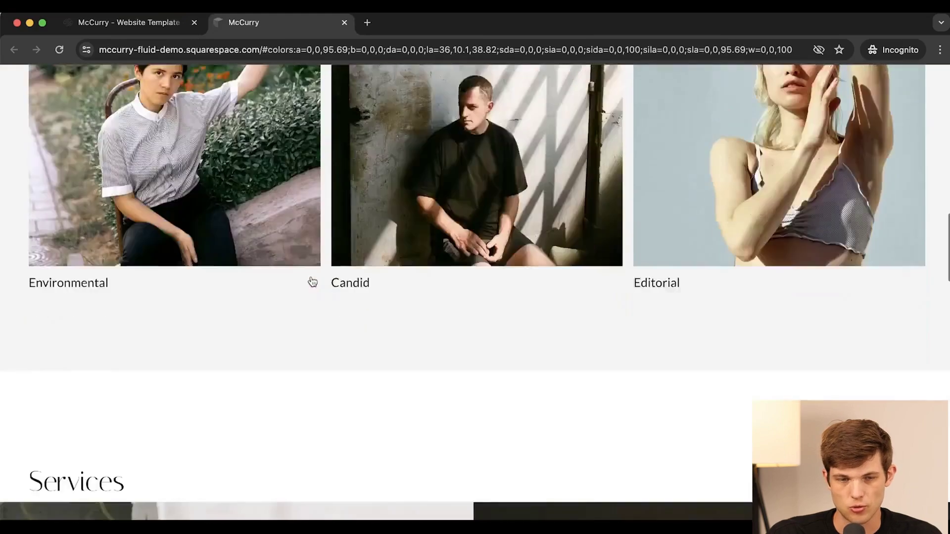
scroll(312, 282, down, 15)
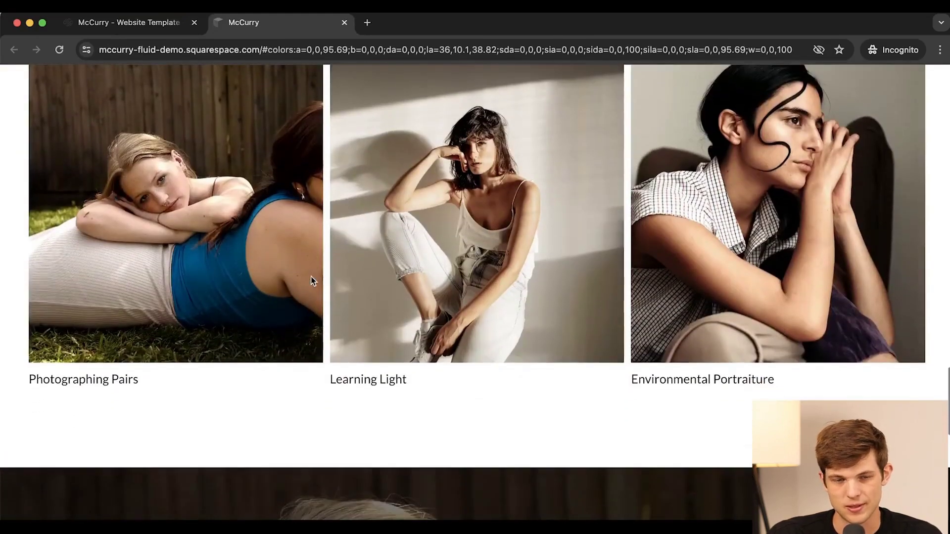
scroll(312, 281, down, 5)
scroll(313, 281, up, 20)
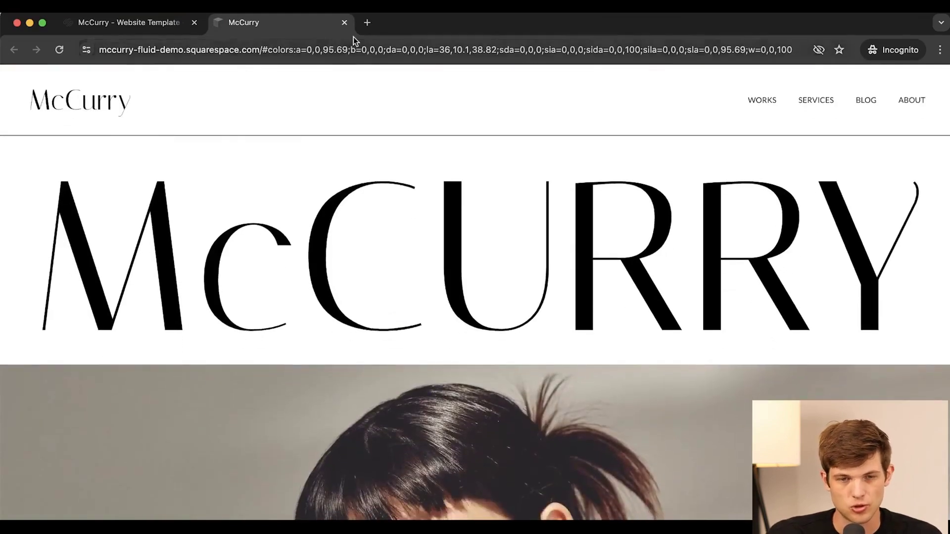
click(345, 23)
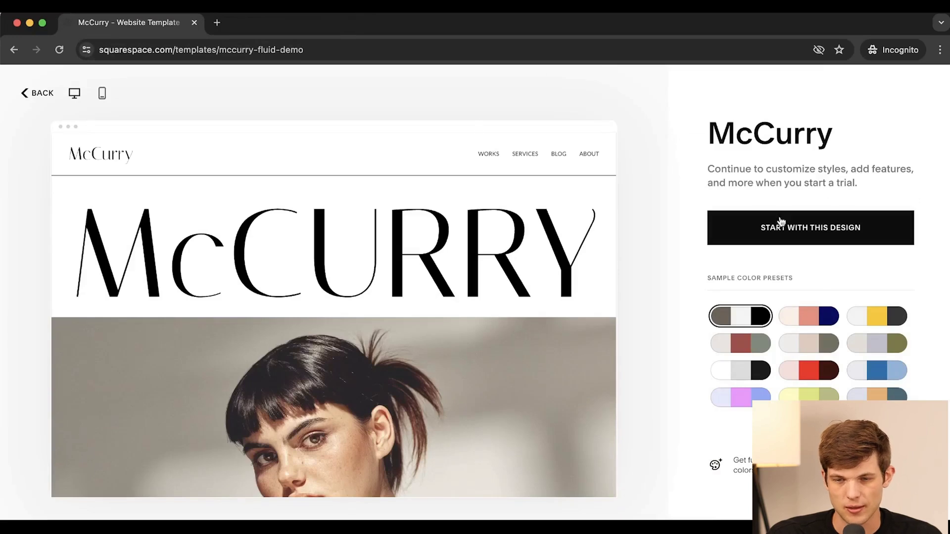
Step: Start a new site from the McCurry design and close the Style Your Site welcome tour
click(735, 236)
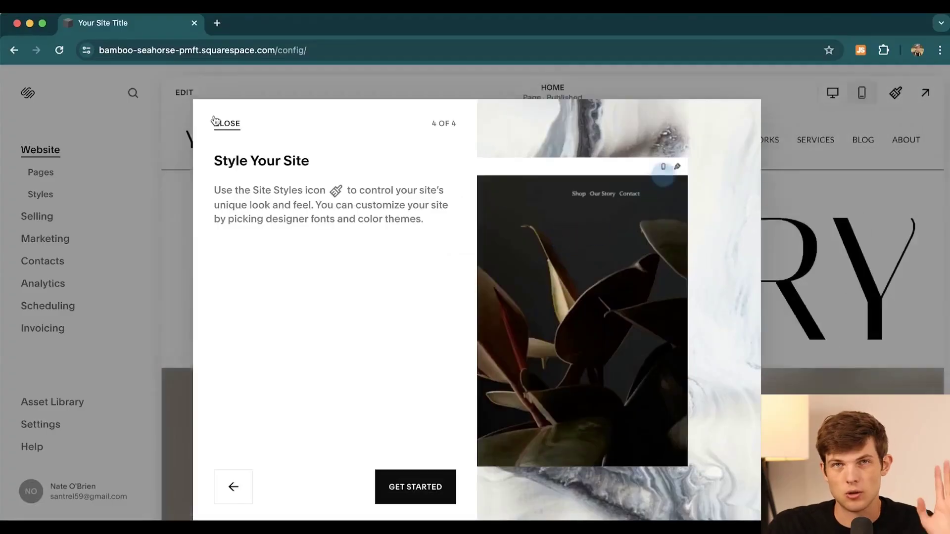
click(212, 121)
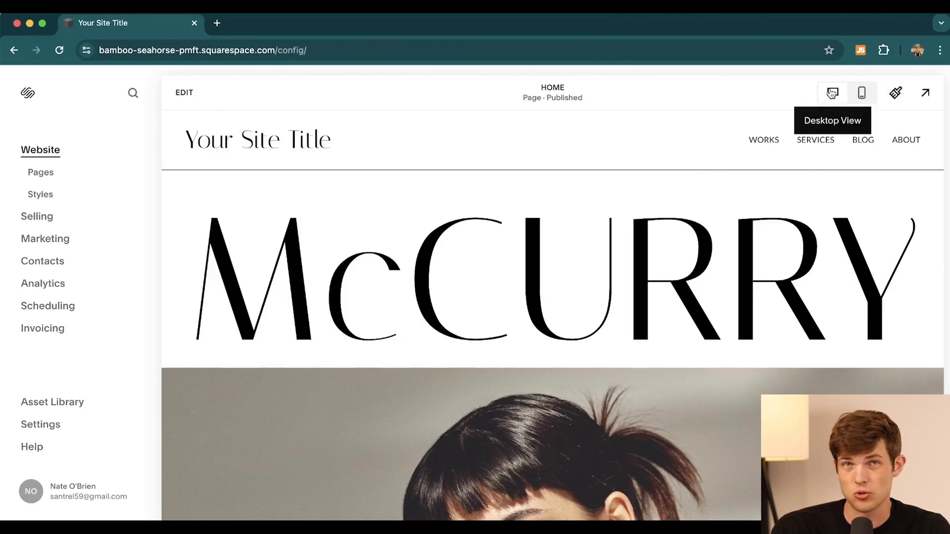
click(862, 97)
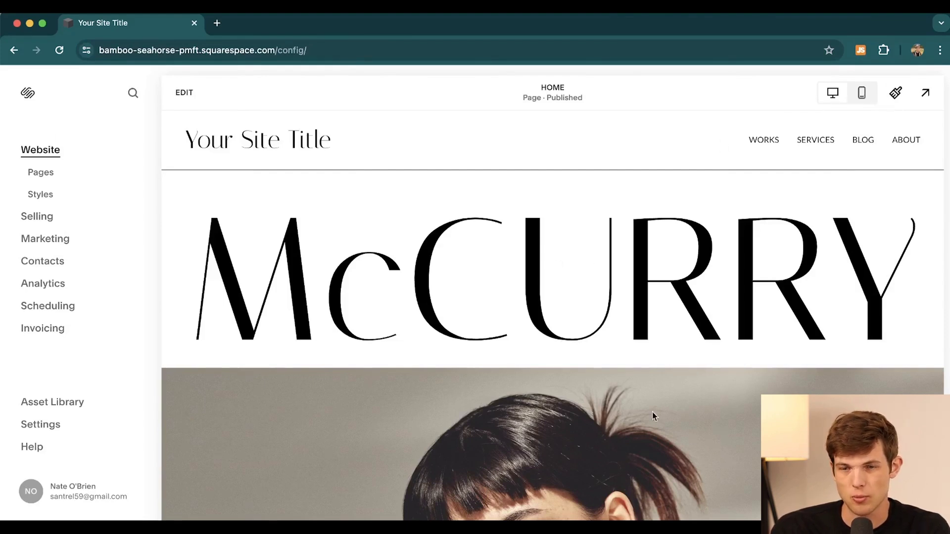
scroll(625, 244, down, 10)
scroll(626, 245, up, 10)
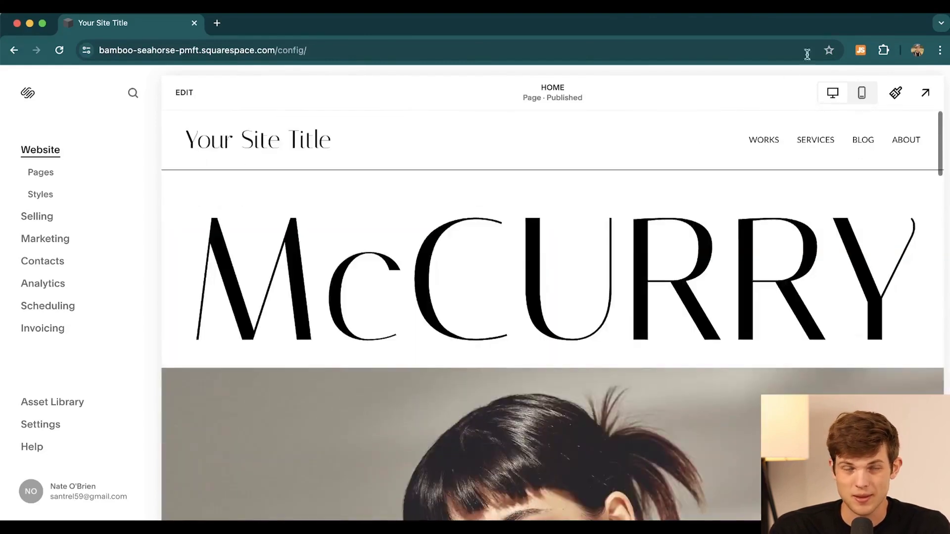
click(866, 94)
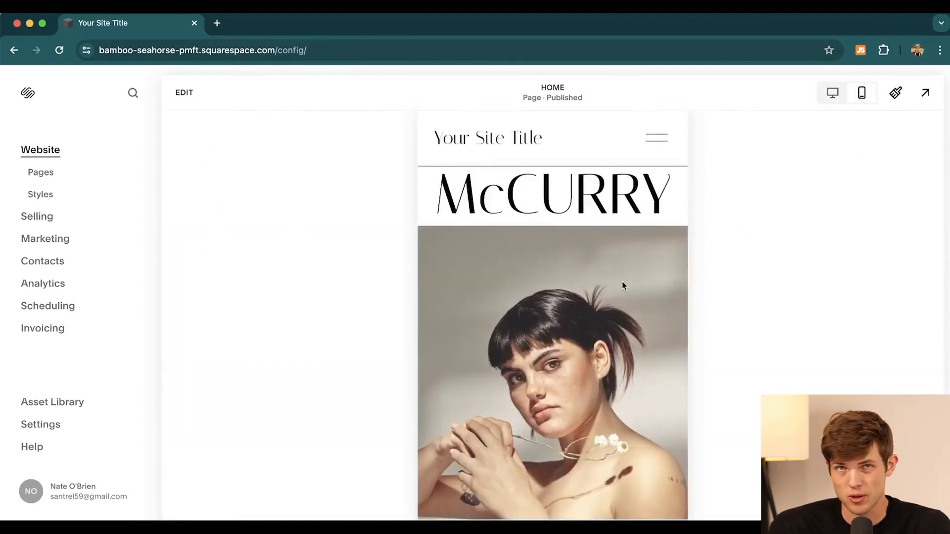
scroll(622, 286, down, 15)
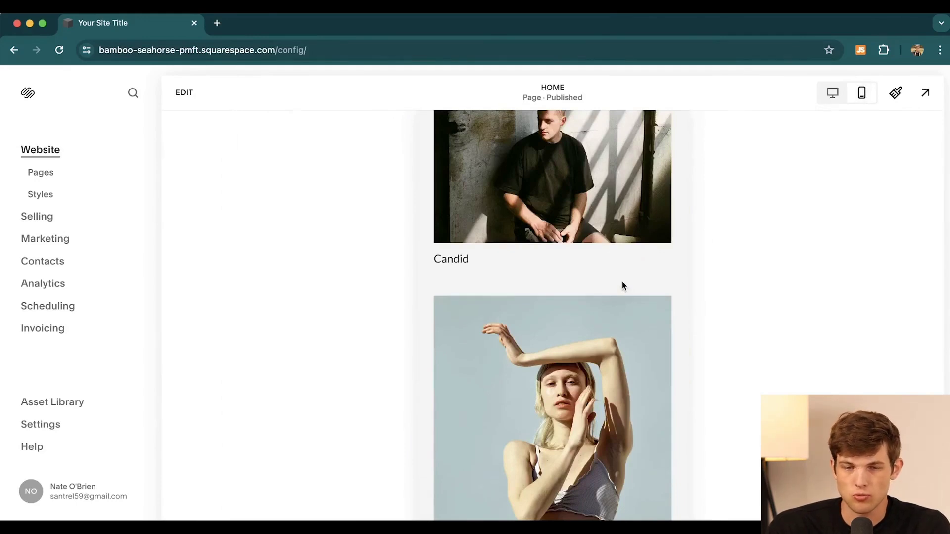
scroll(622, 286, down, 6)
scroll(623, 286, up, 20)
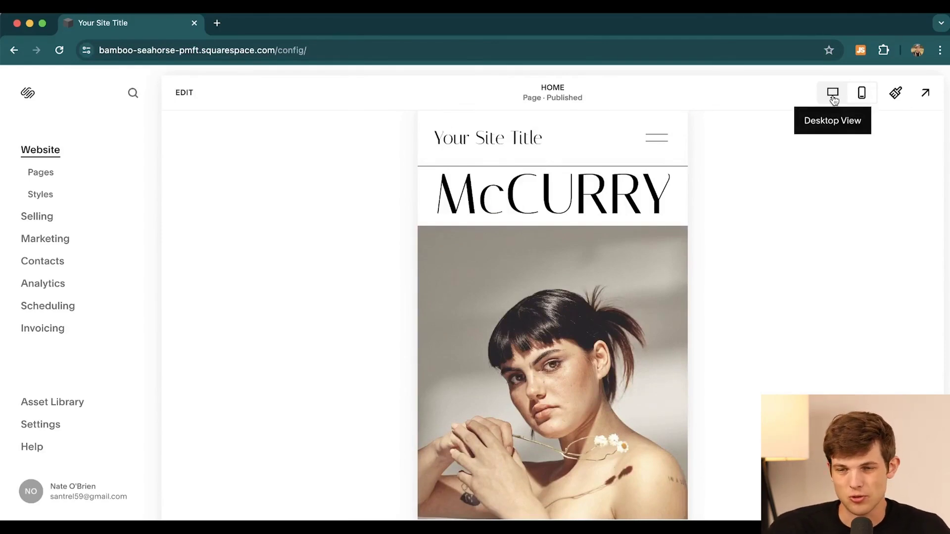
click(833, 98)
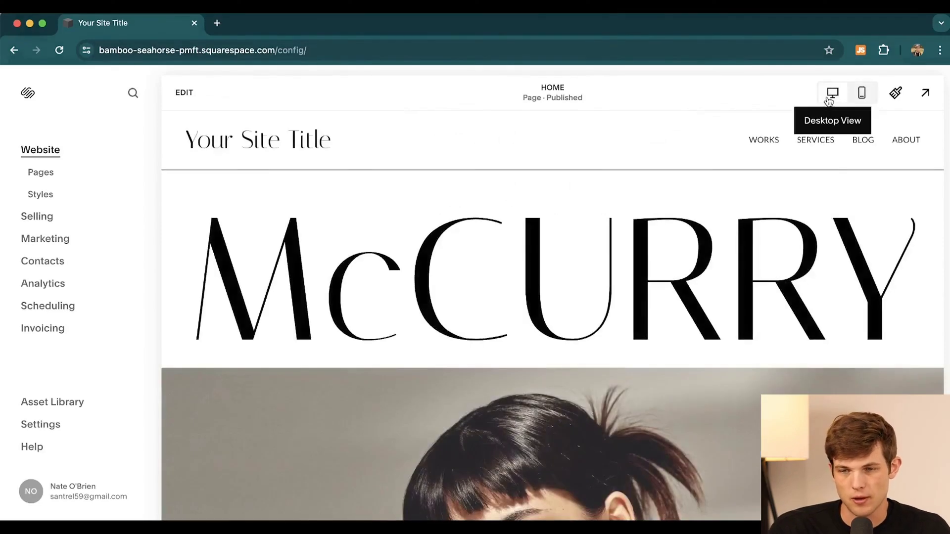
Step: Browse Site Styles' All Font Packs list and Buttons settings without changing anything
click(895, 95)
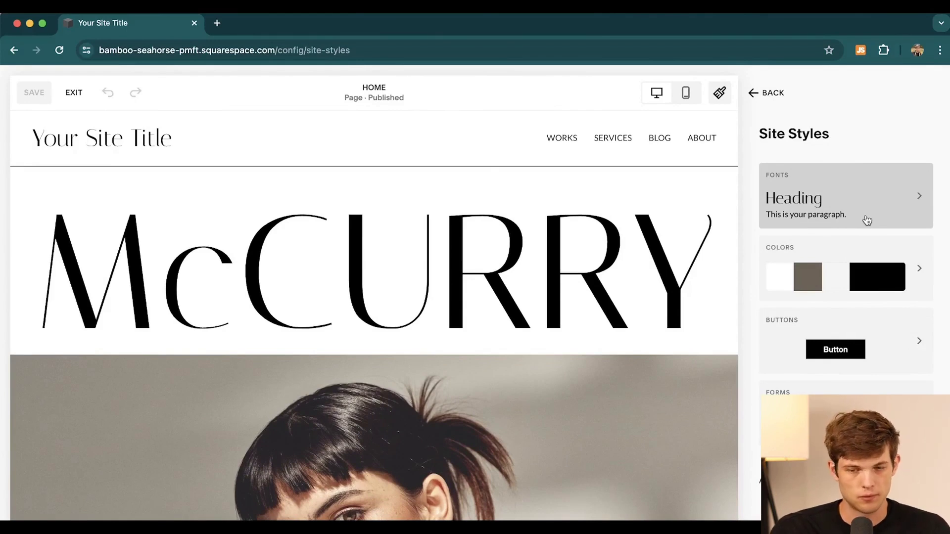
click(845, 201)
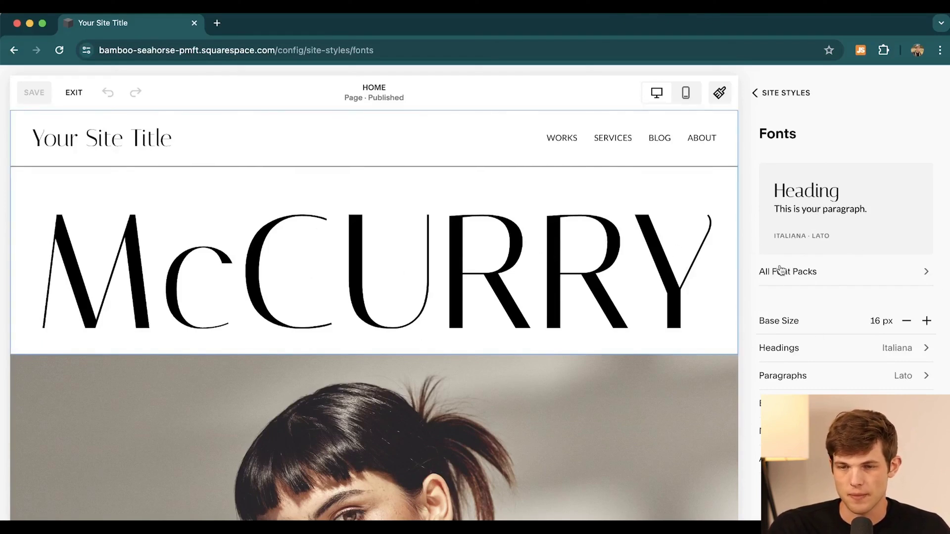
click(814, 230)
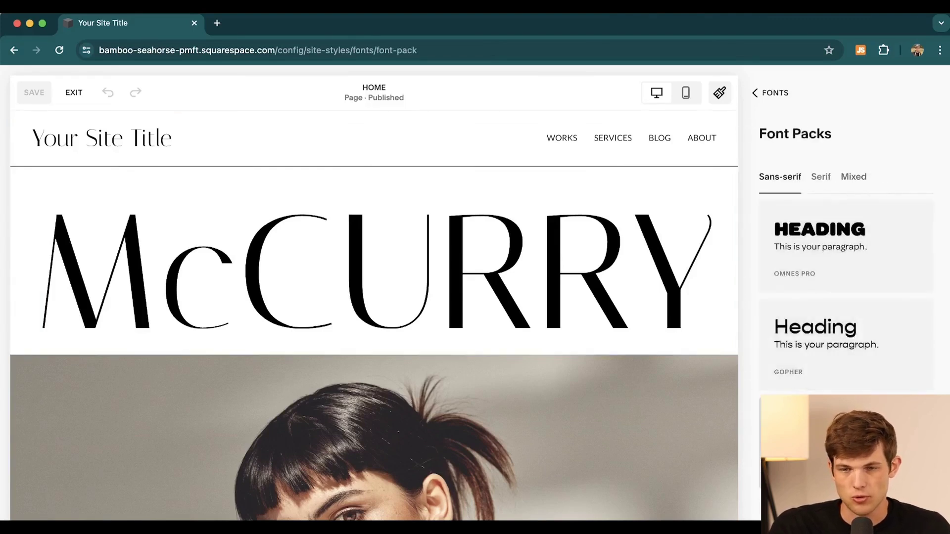
scroll(846, 247, down, 6)
scroll(846, 247, up, 6)
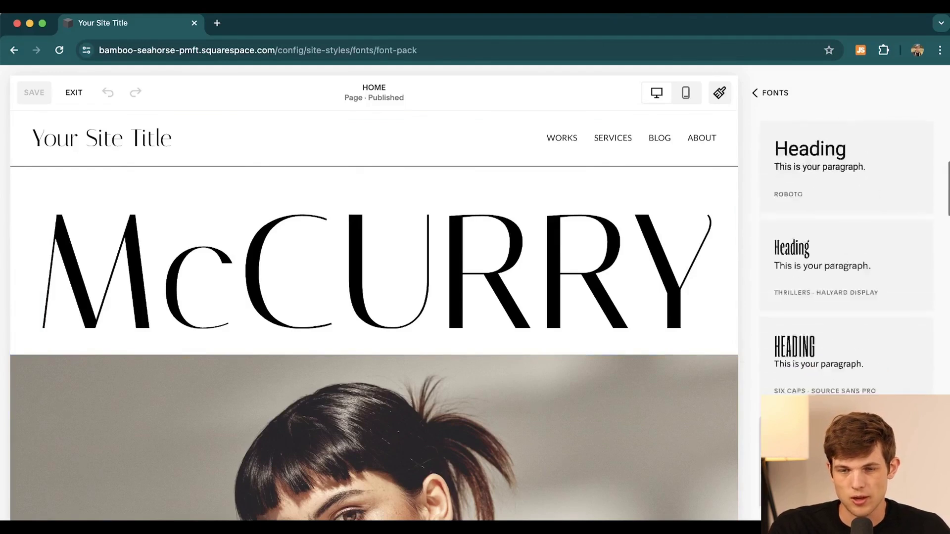
click(753, 95)
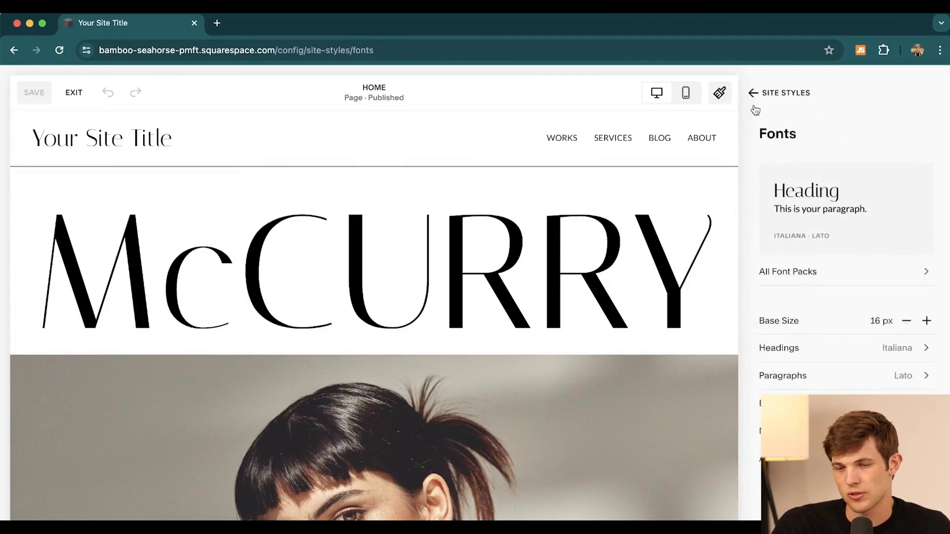
click(754, 93)
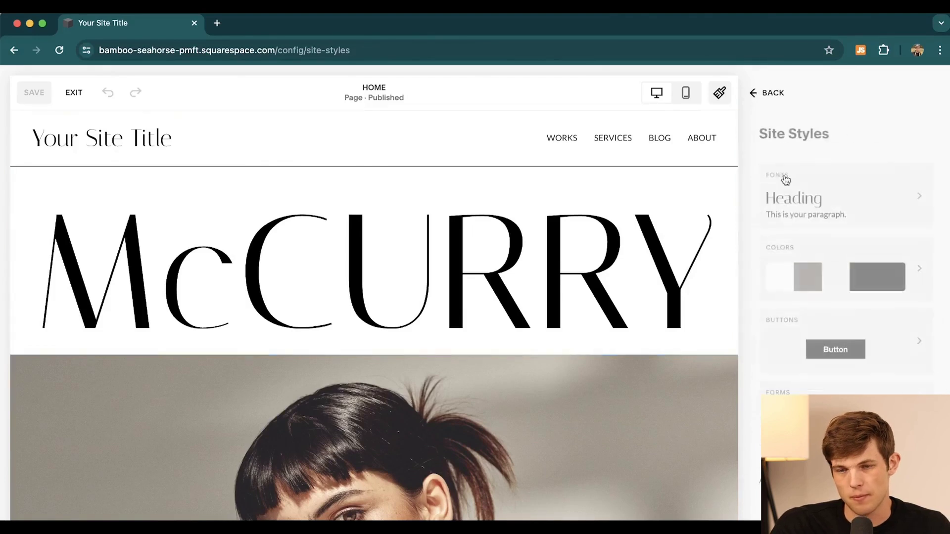
click(895, 360)
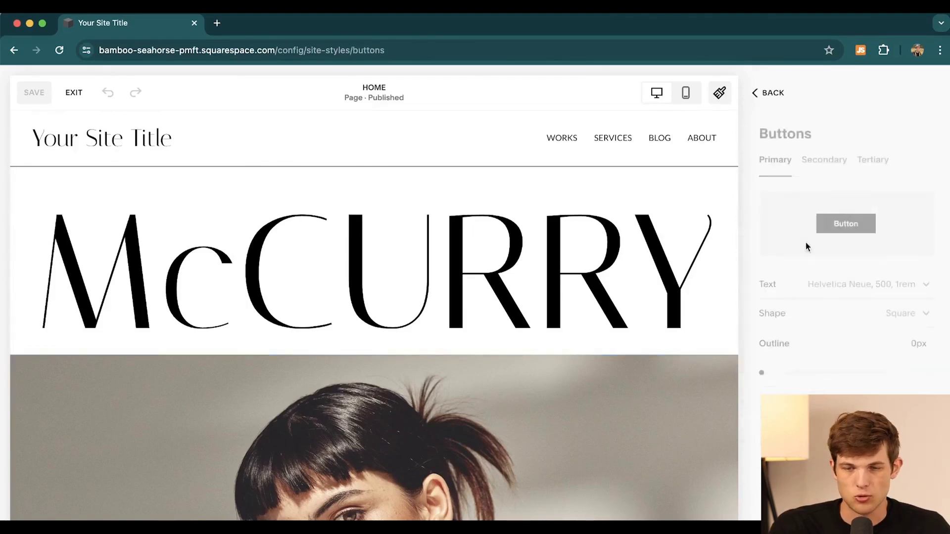
click(755, 93)
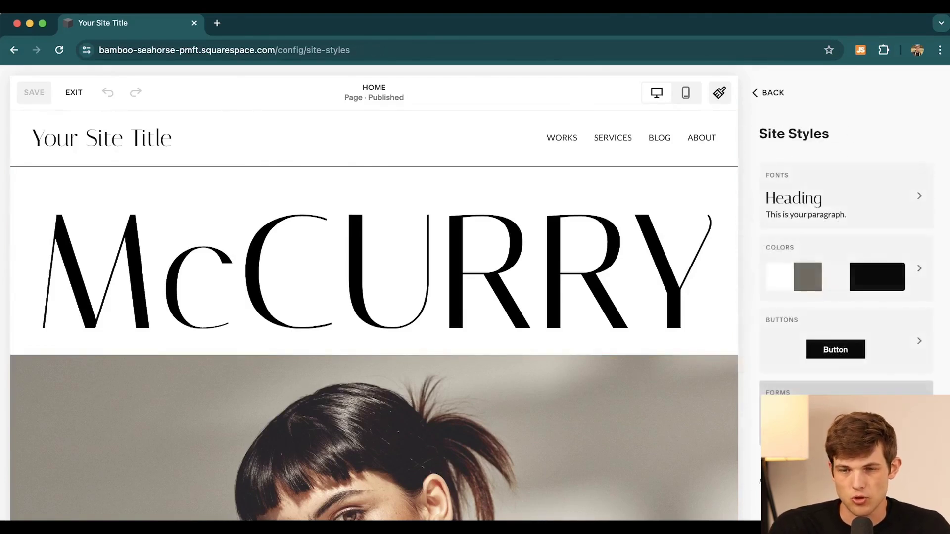
click(754, 93)
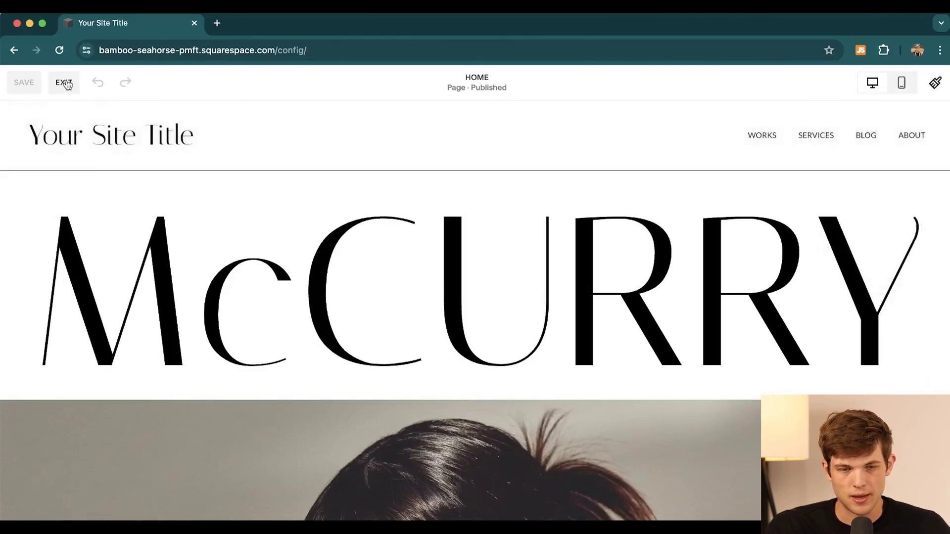
click(62, 85)
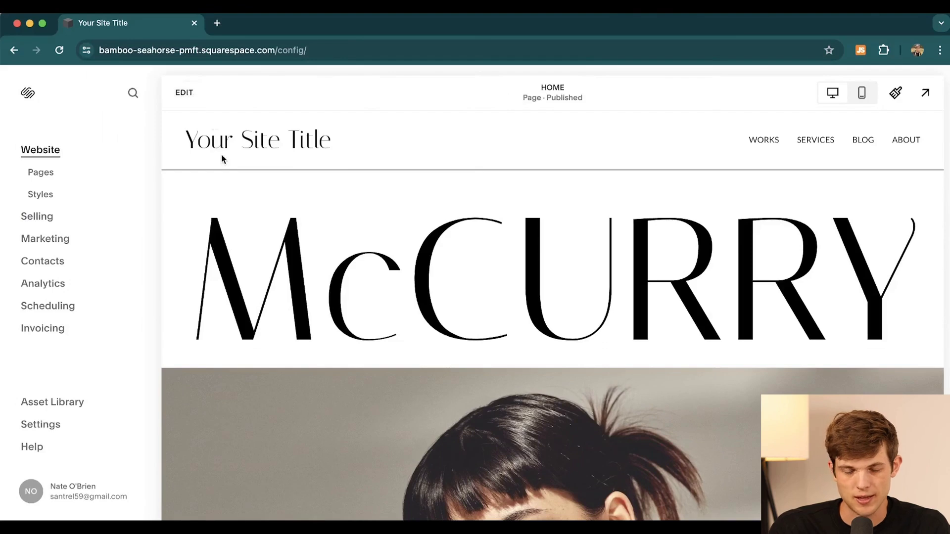
scroll(392, 313, down, 5)
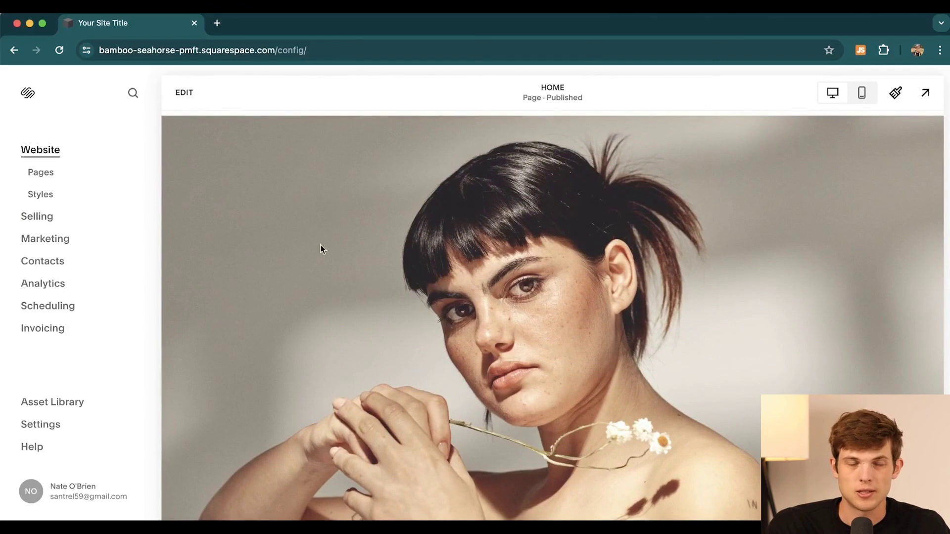
scroll(174, 305, up, 5)
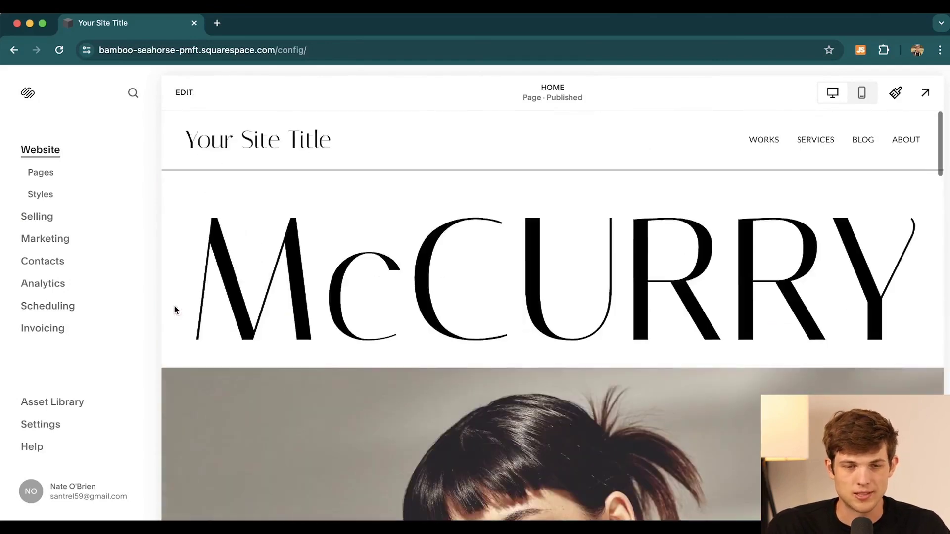
click(184, 93)
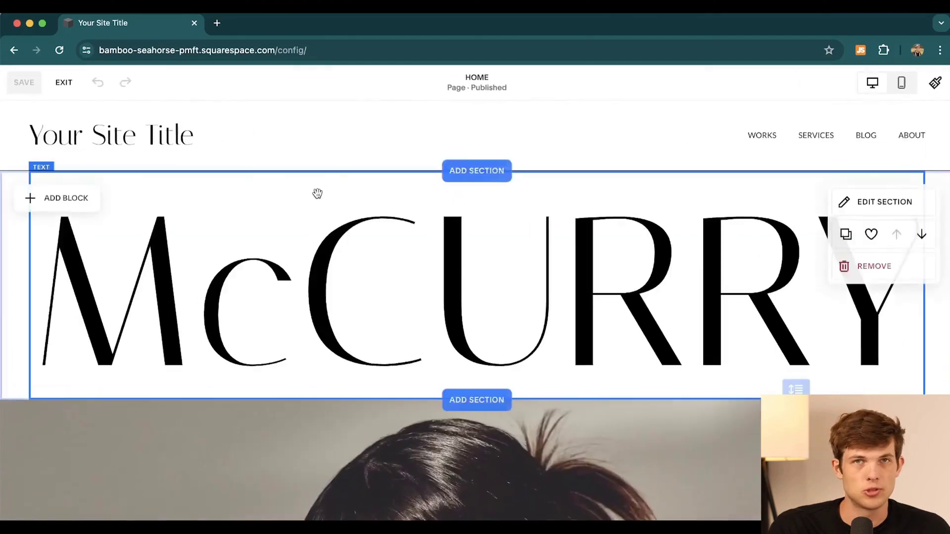
scroll(513, 272, down, 2)
scroll(510, 435, down, 6)
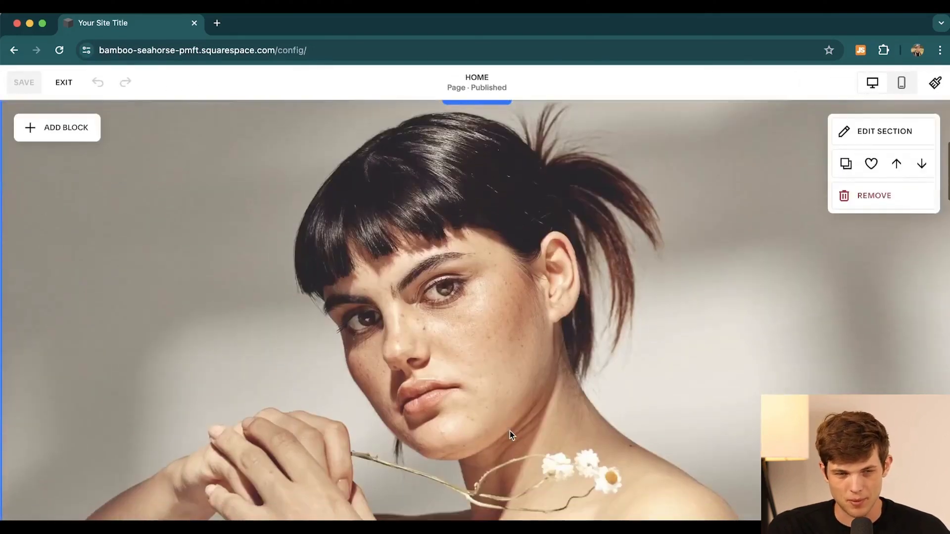
scroll(511, 435, down, 3)
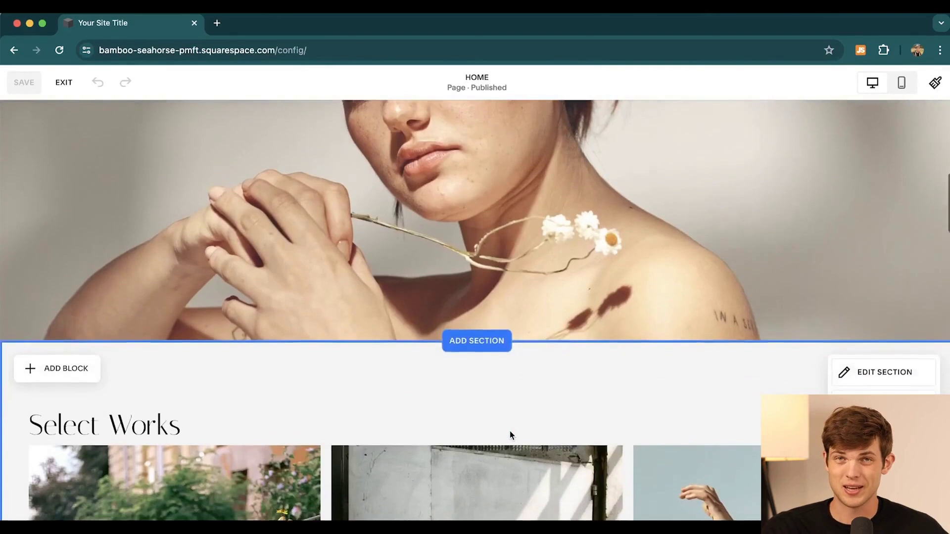
scroll(511, 436, up, 10)
scroll(511, 436, up, 1)
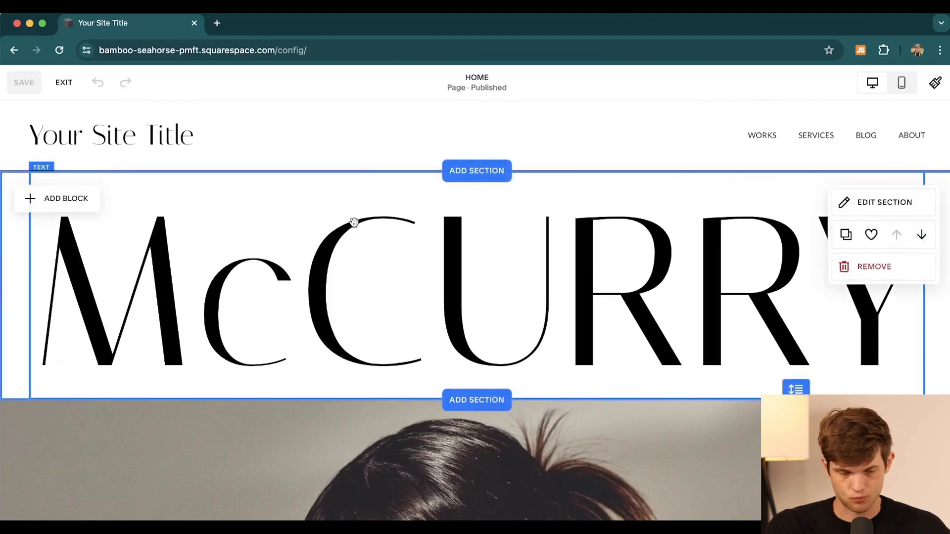
scroll(477, 283, down, 6)
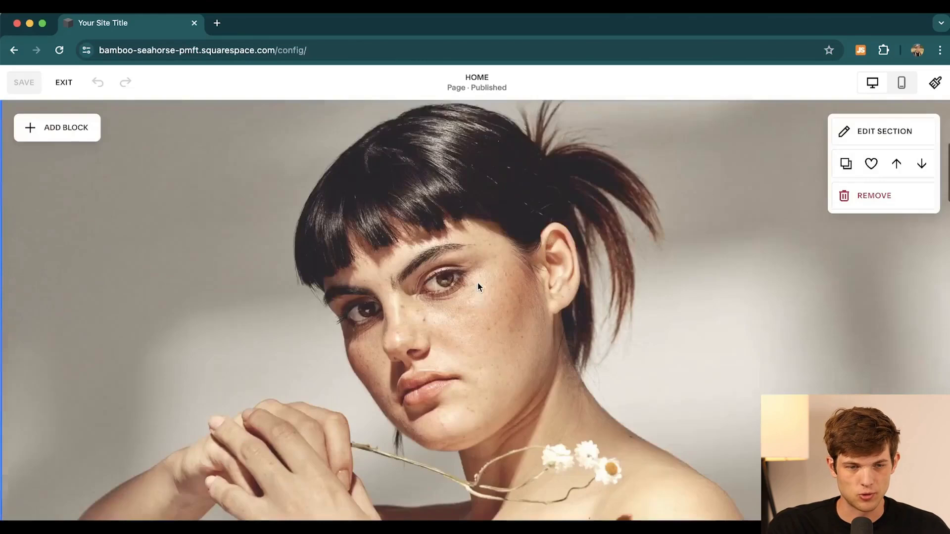
scroll(477, 283, up, 6)
Step: Replace 'Your Site Title' with the owner's name plus 'Portfolio' and exit header editing
click(183, 134)
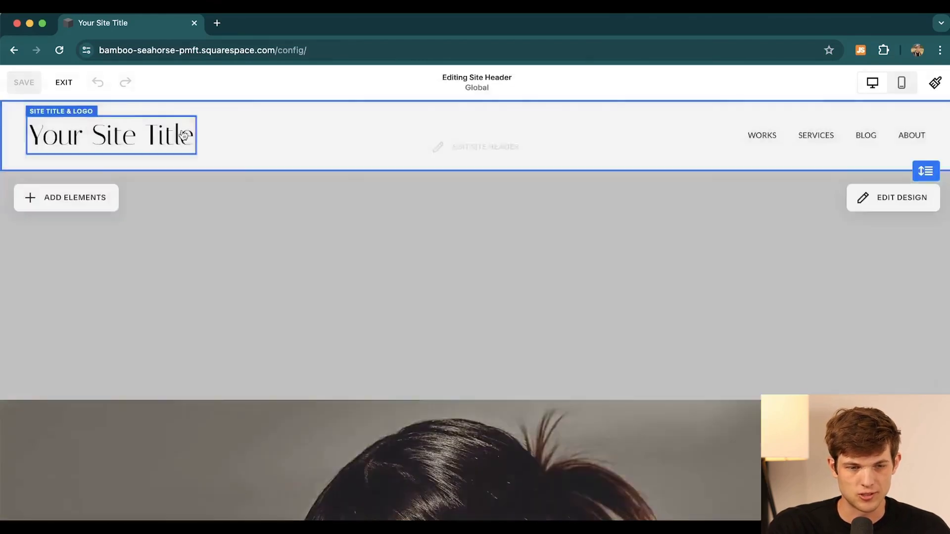
click(213, 131)
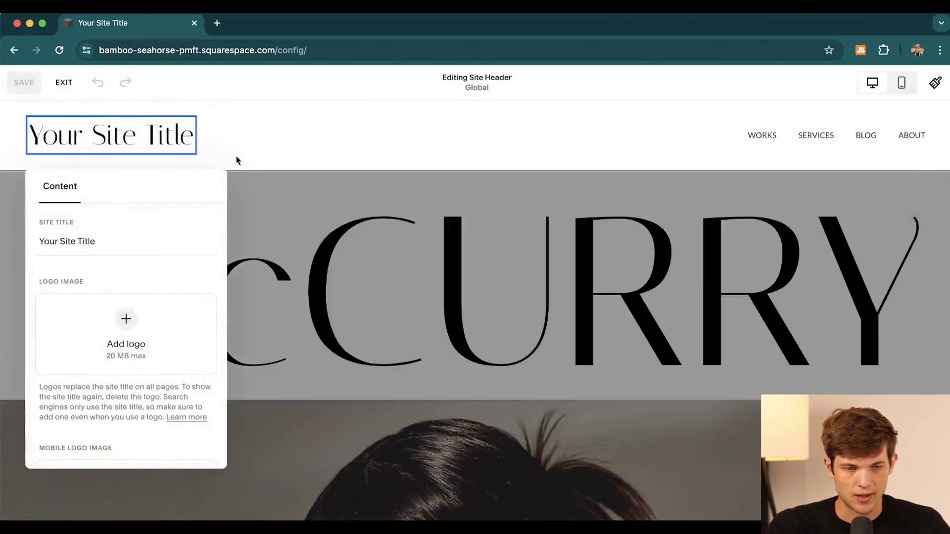
click(100, 241)
key(BackSpace)
key(BackSpace)
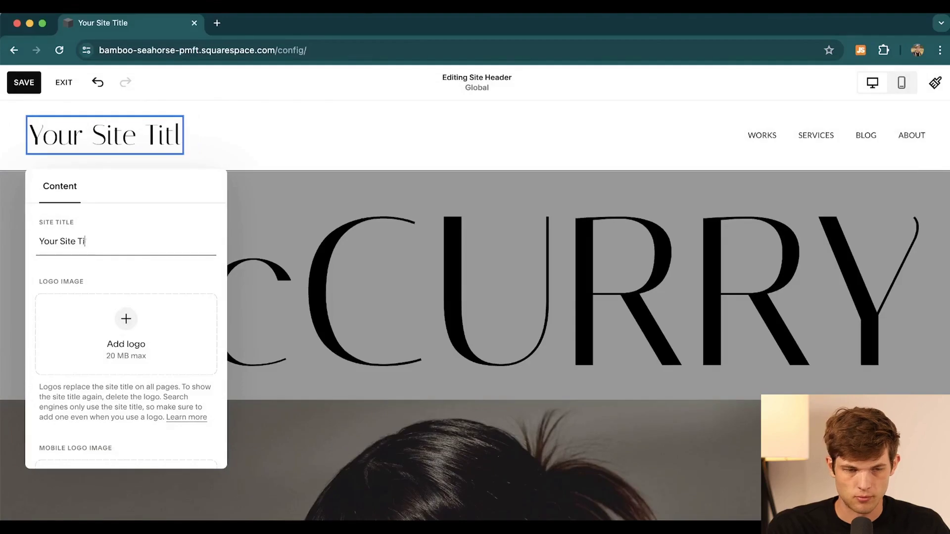
key(super+a)
text(Nate O'Brien's Portfolio)
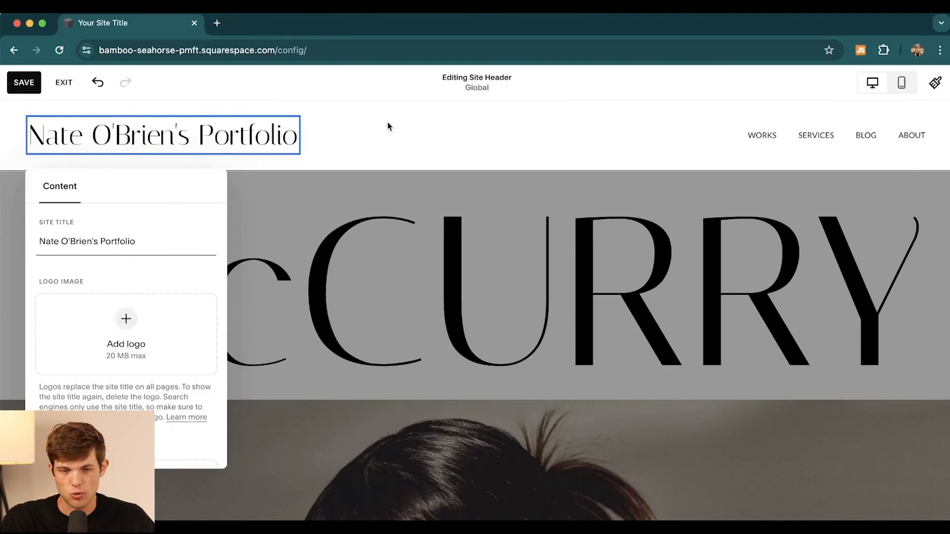
click(353, 140)
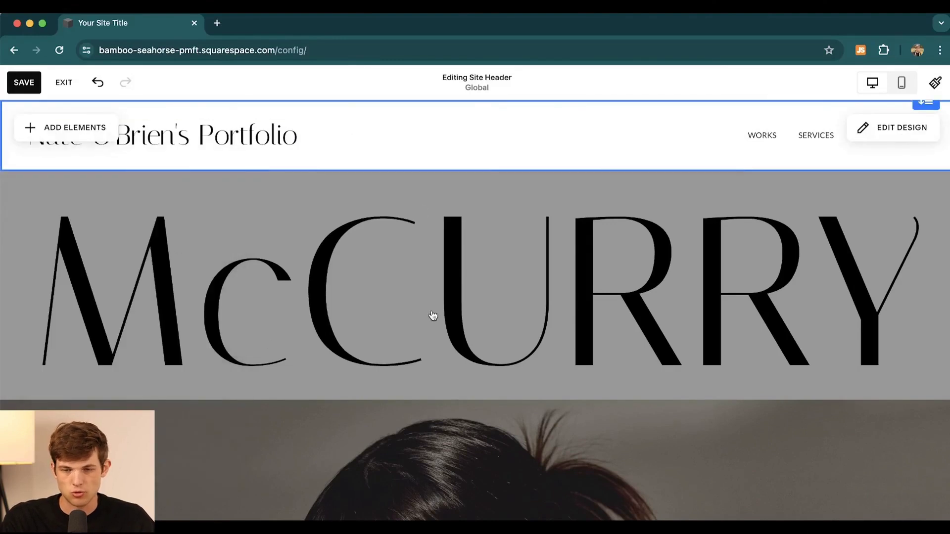
click(433, 315)
scroll(522, 371, down, 6)
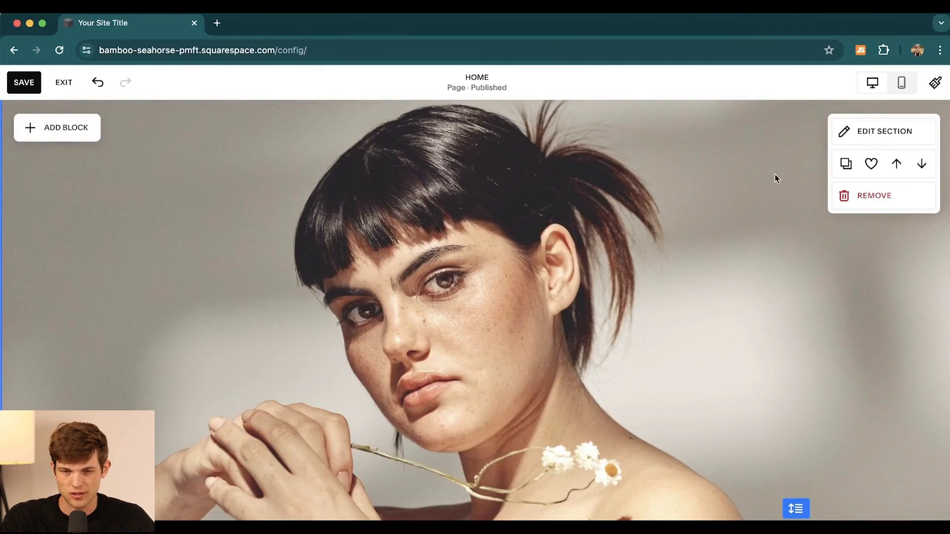
Step: Upload the seated-man screenshot from the Desktop as the hero section's new background image
click(884, 134)
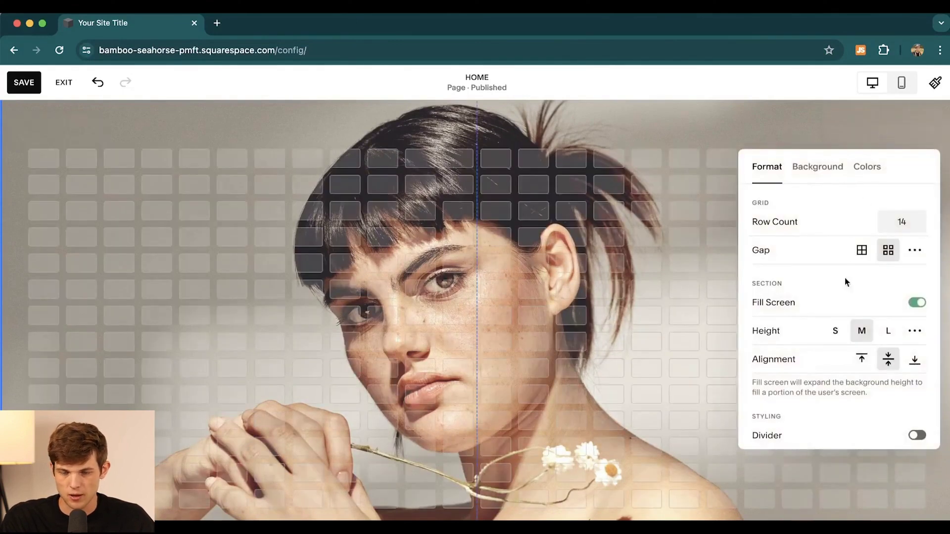
click(818, 170)
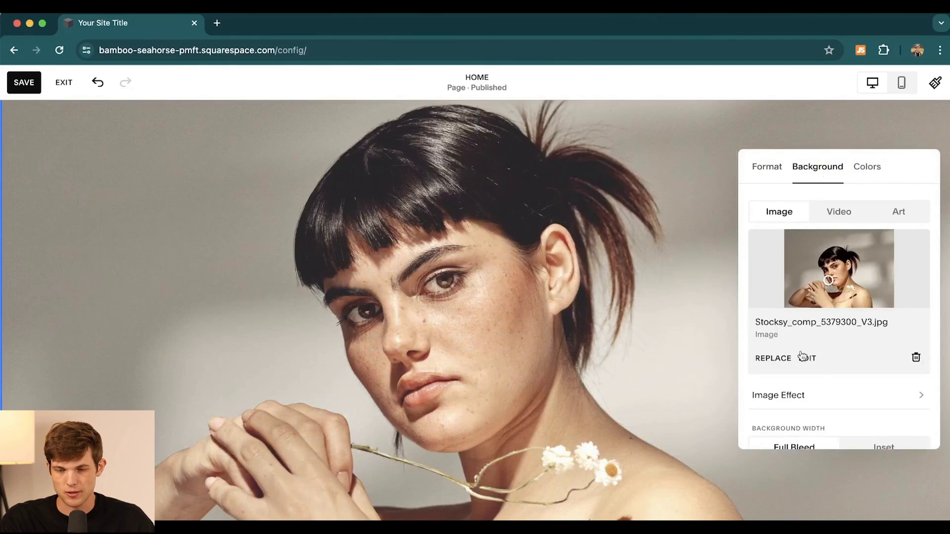
click(775, 359)
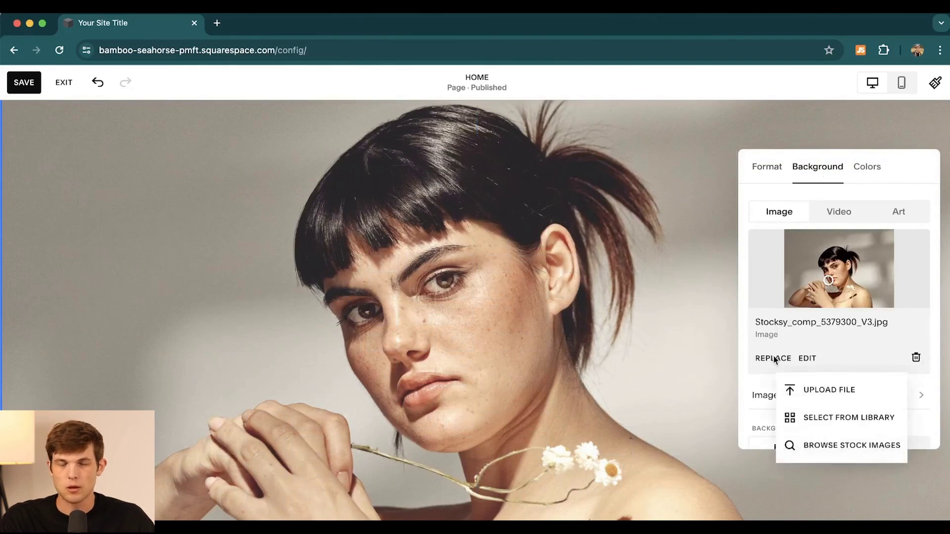
click(817, 390)
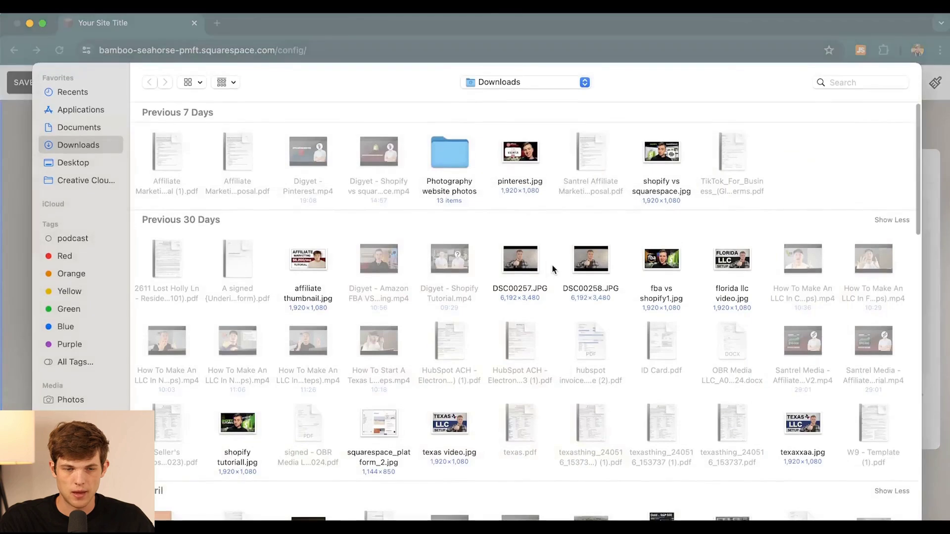
click(72, 162)
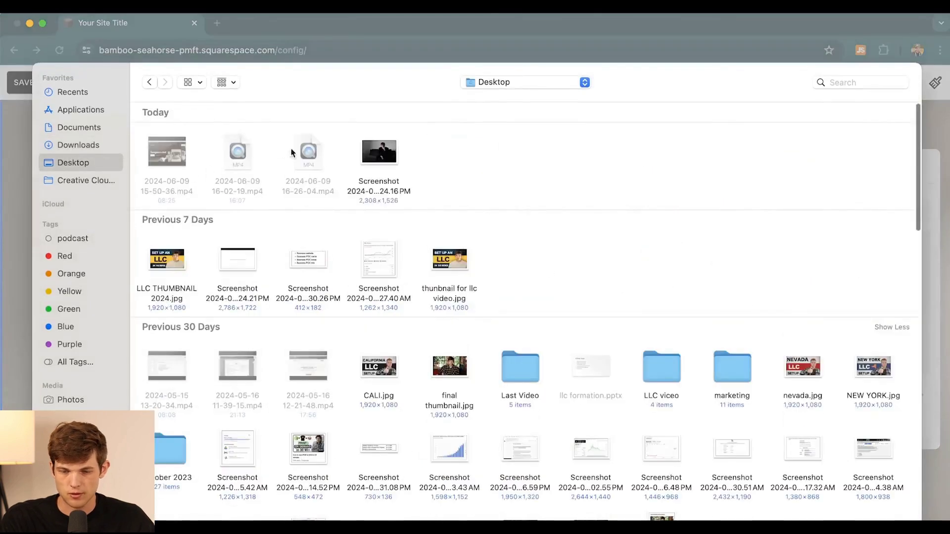
click(393, 163)
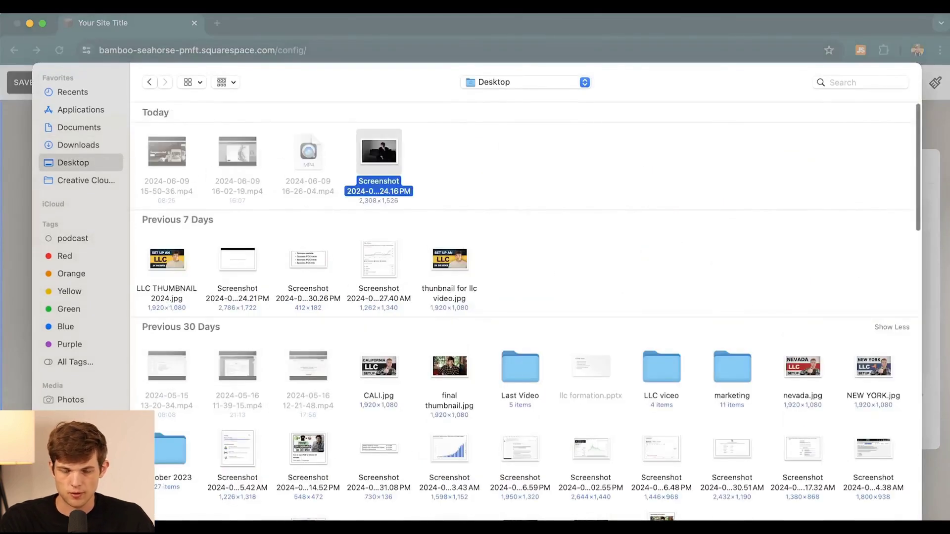
key(Return)
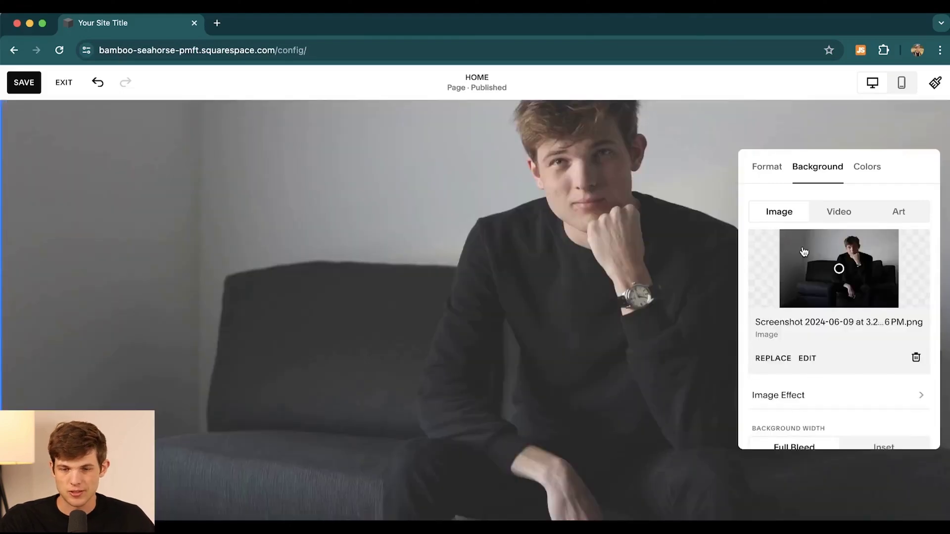
Step: Move the background photo's focal point and set the overlay opacity to 10 %
scroll(713, 169, up, 5)
scroll(635, 370, down, 3)
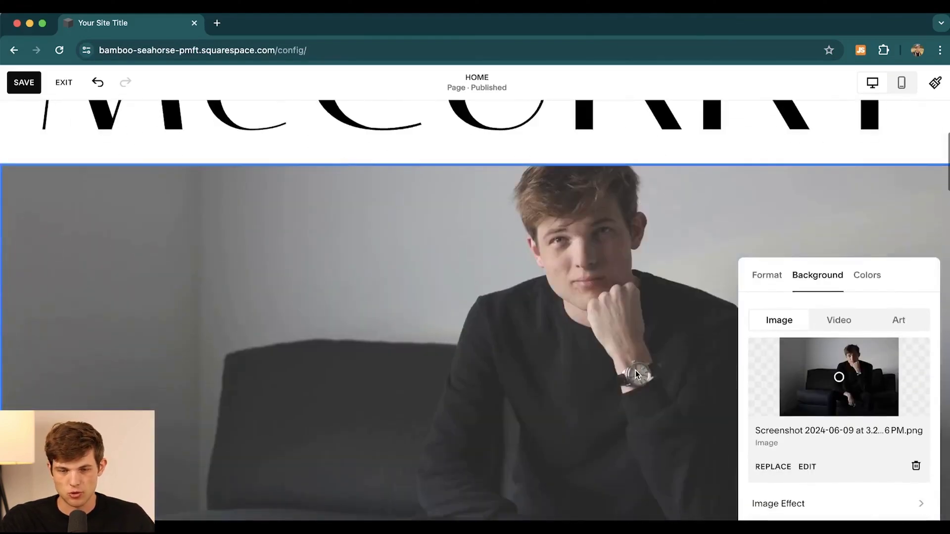
scroll(635, 370, down, 3)
scroll(624, 354, up, 2)
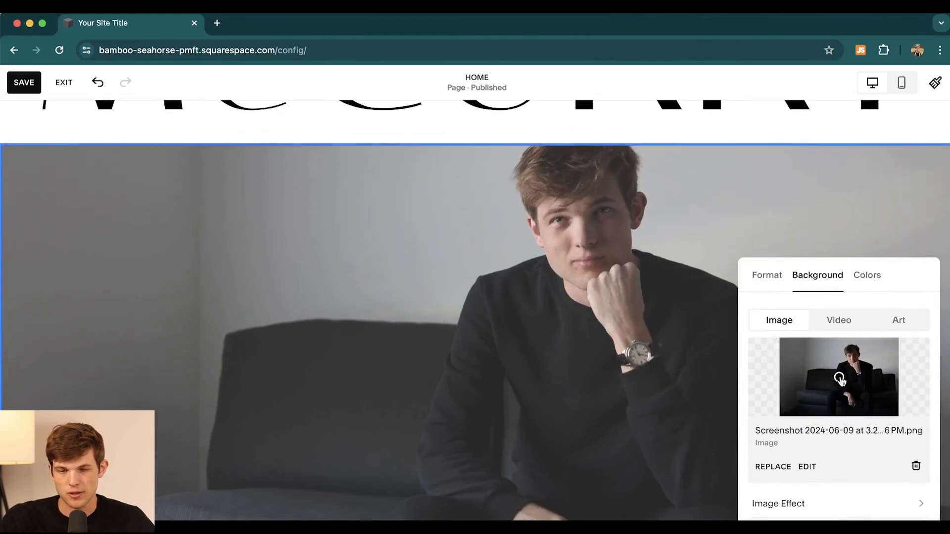
mouse_move(840, 376)
mouse_down()
mouse_move(846, 352)
mouse_move(843, 408)
mouse_move(846, 353)
mouse_up()
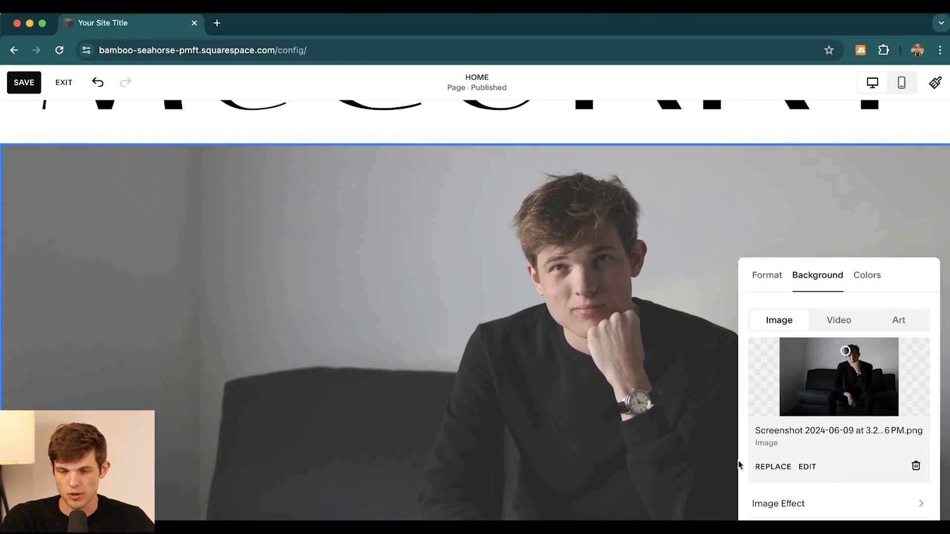
scroll(873, 512, down, 4)
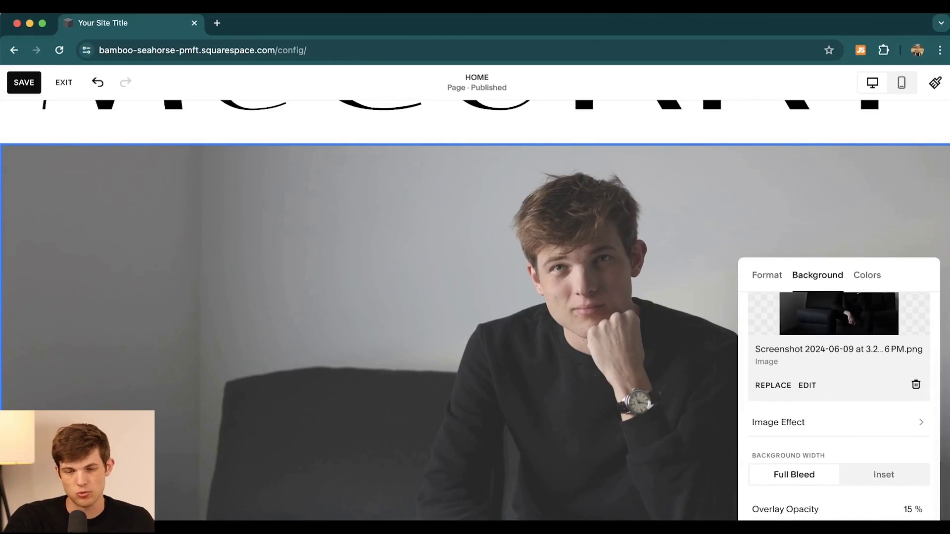
drag(779, 519, 861, 520)
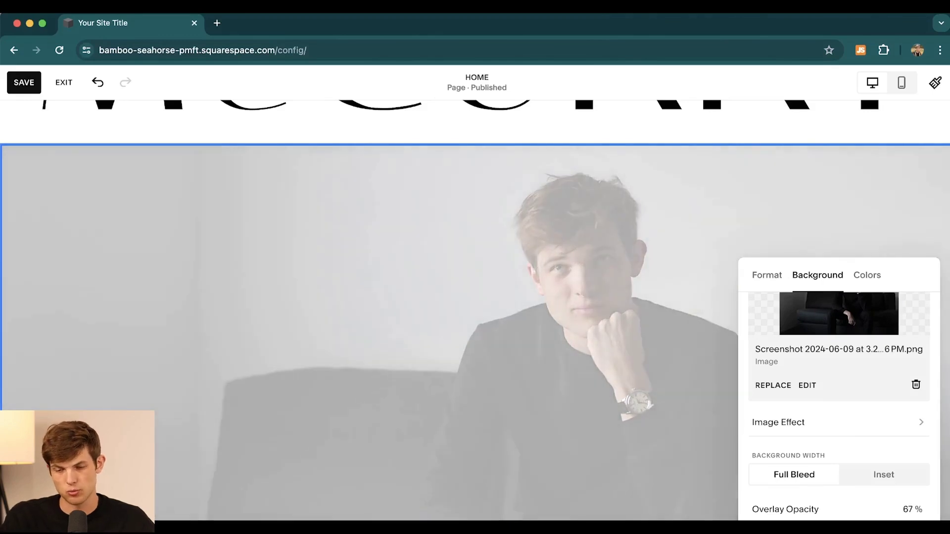
drag(865, 520, 766, 520)
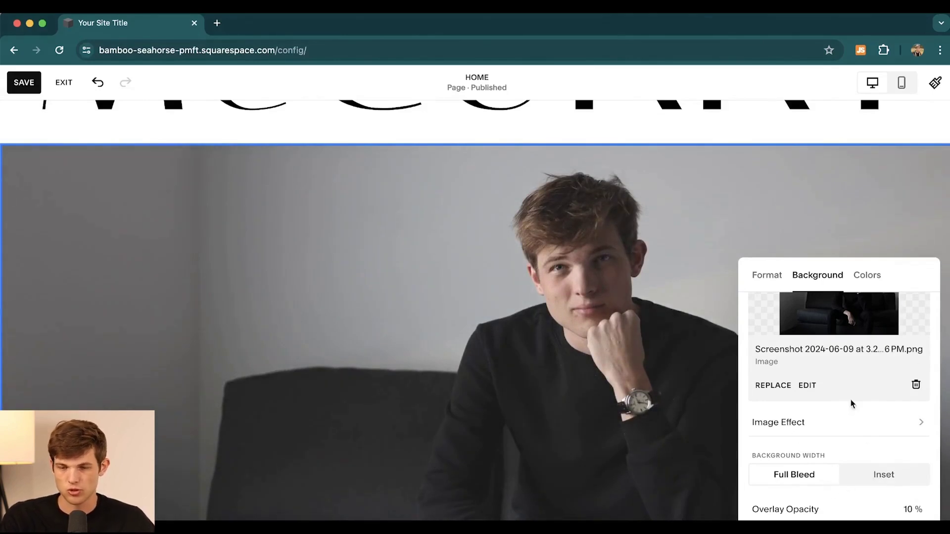
Step: Check the section's Colors and Format options, close the settings, and review the hero
scroll(850, 401, up, 3)
click(867, 276)
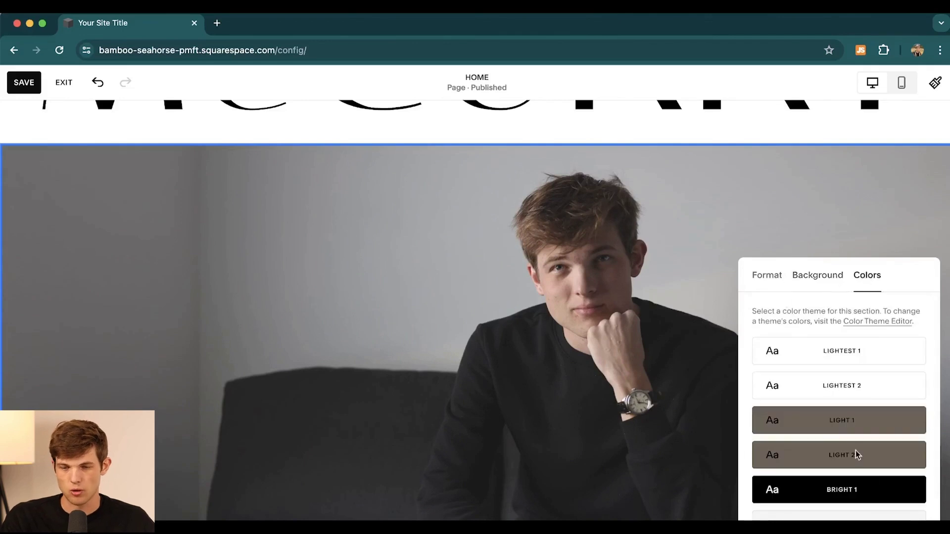
click(766, 276)
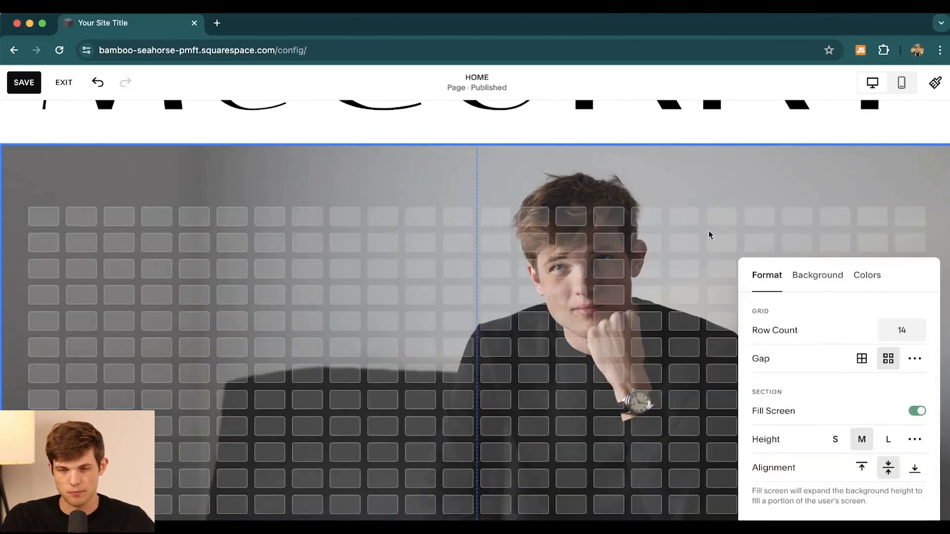
click(650, 184)
scroll(552, 410, down, 2)
scroll(551, 410, up, 1)
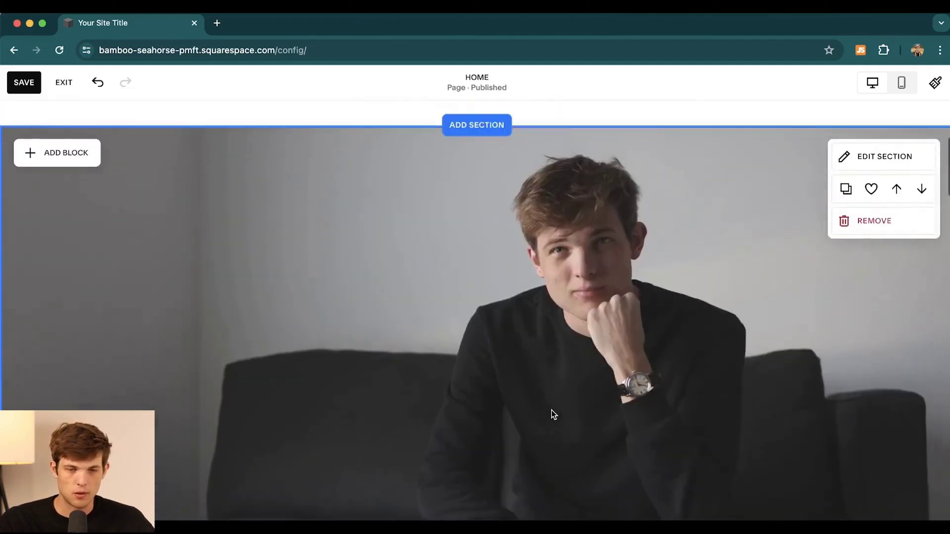
scroll(551, 411, down, 1)
scroll(551, 410, down, 1)
scroll(551, 410, up, 5)
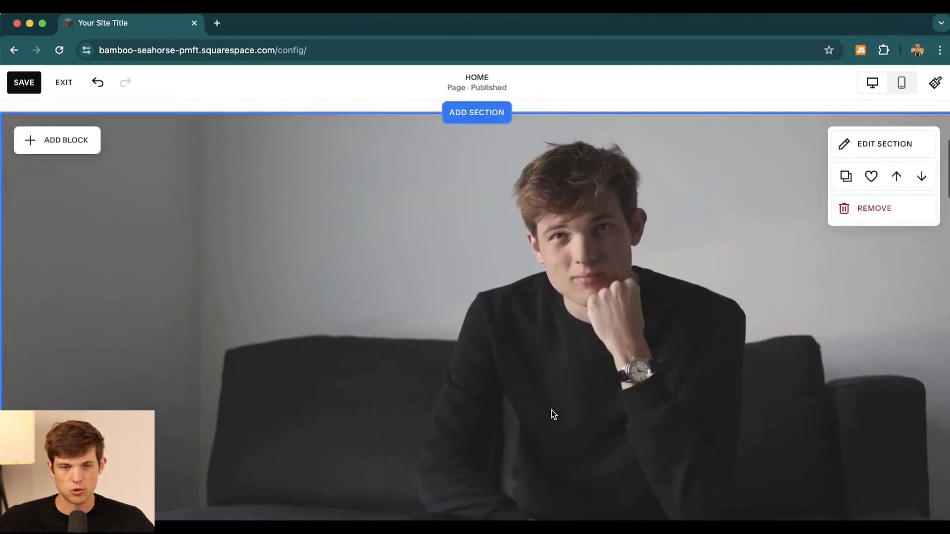
scroll(551, 411, up, 3)
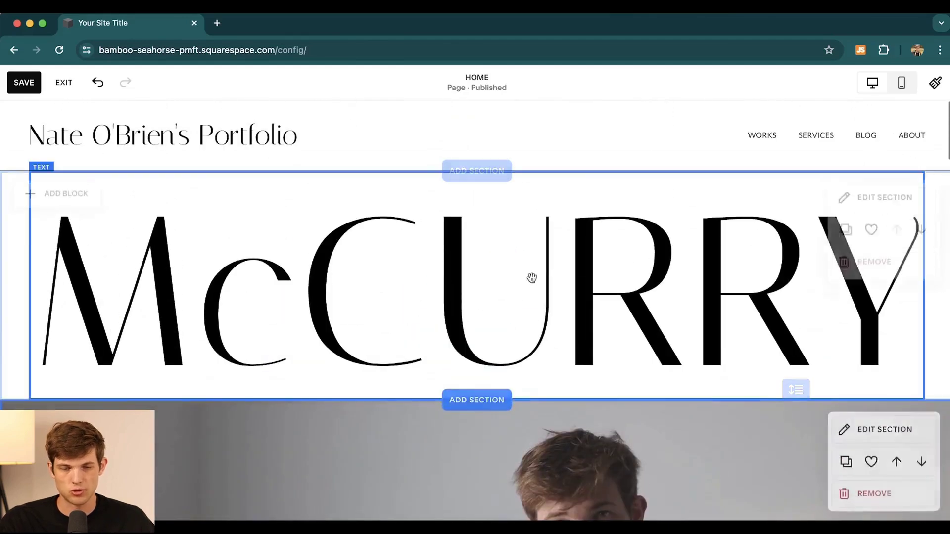
Step: Replace the McCURRY heading text with the owner's name
click(498, 261)
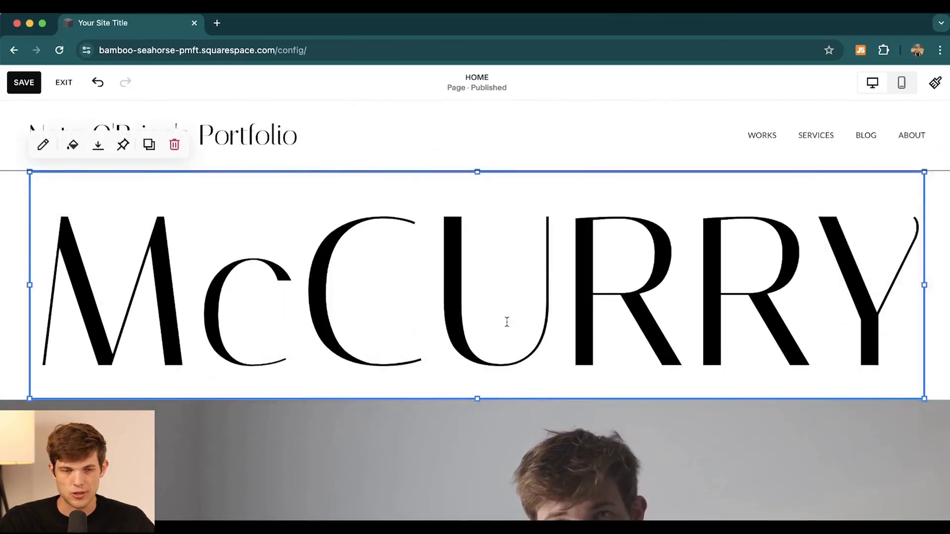
click(506, 289)
click(145, 244)
drag(922, 289, 195, 261)
key(BackSpace)
key(BackSpace)
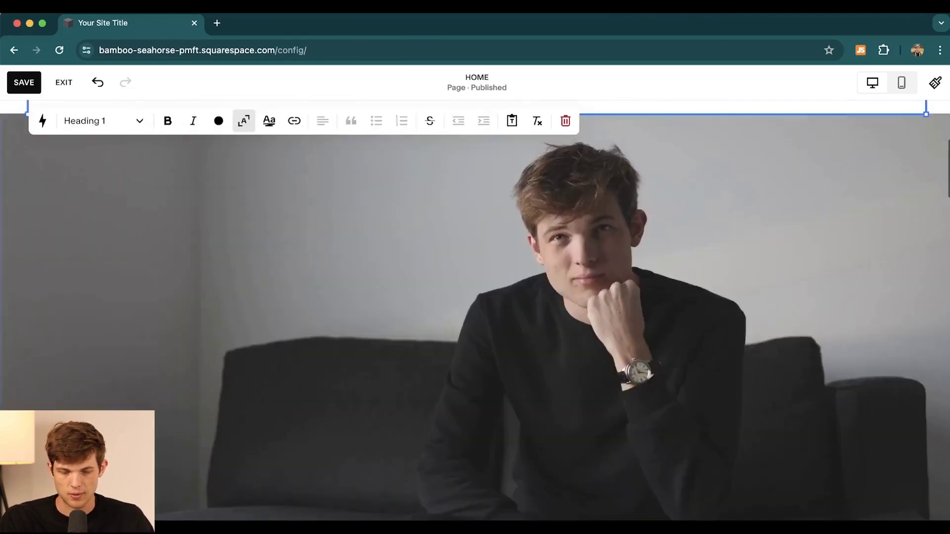
text(Nate O'BRien)
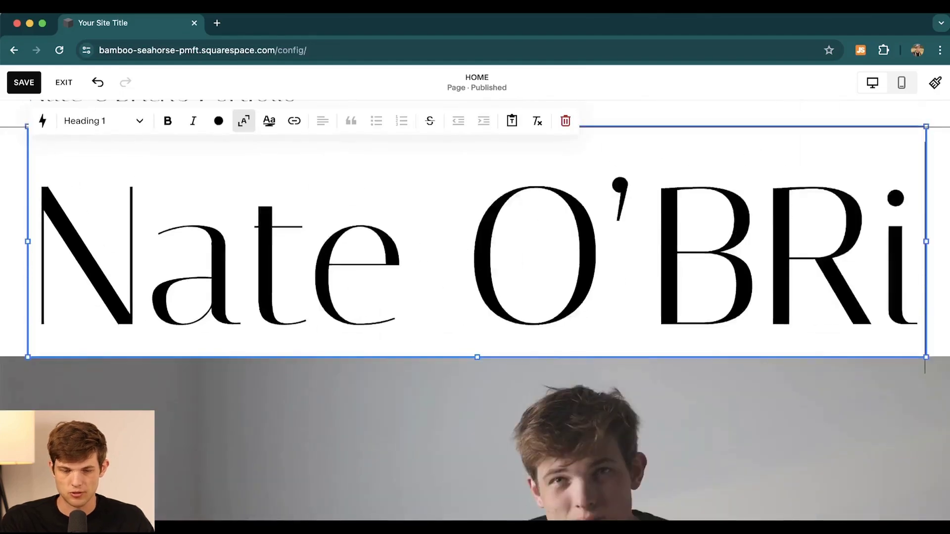
key(BackSpace)
key(BackSpace)
key(BackSpace)
key(BackSpace)
text(rien)
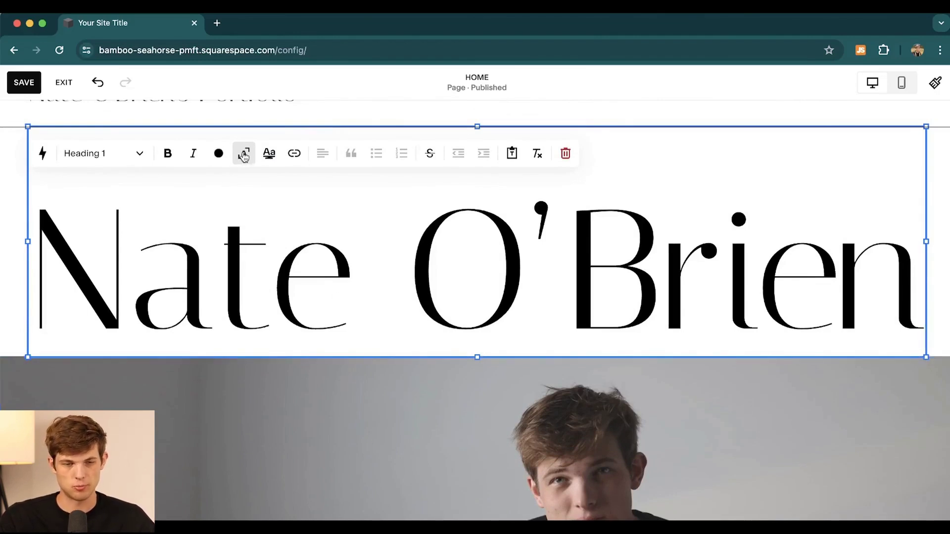
Step: Turn off the heading's auto-scaling so it shrinks to normal size
scroll(276, 330, up, 2)
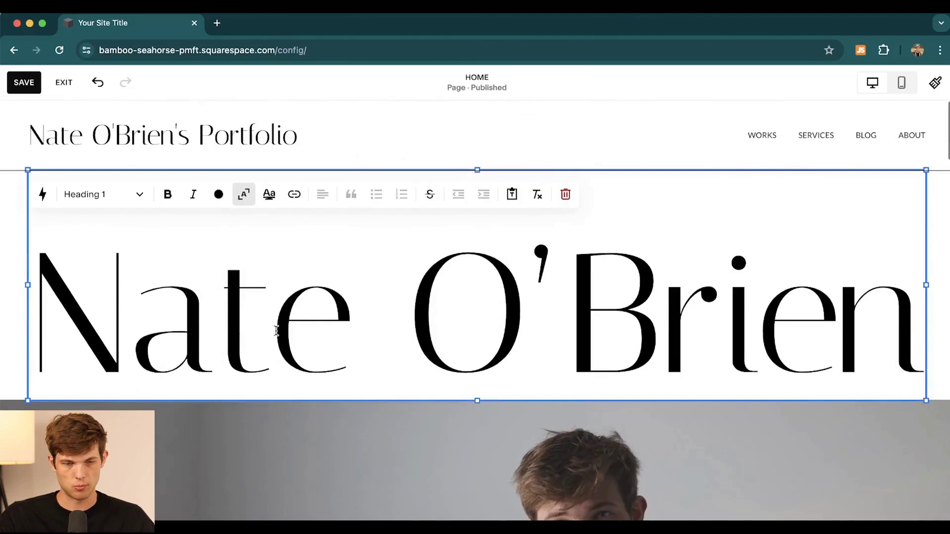
click(244, 196)
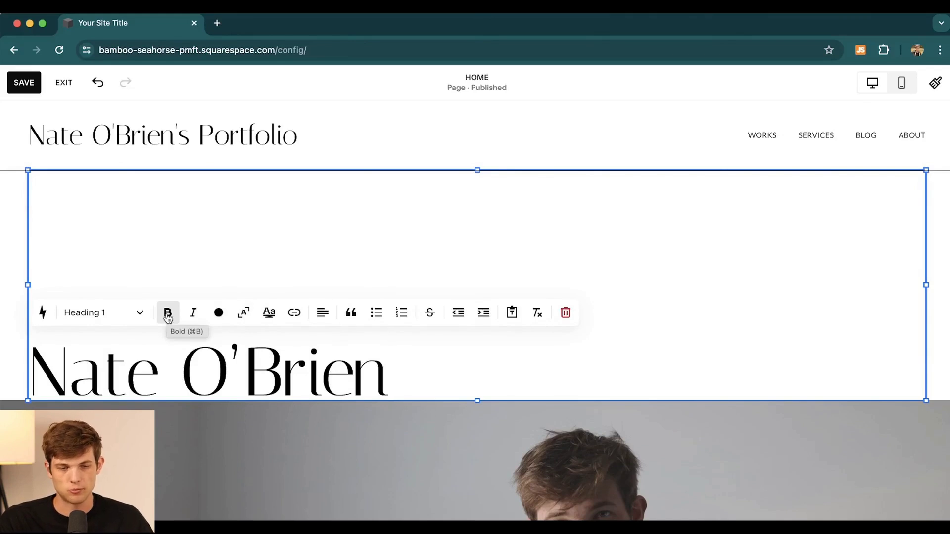
click(168, 316)
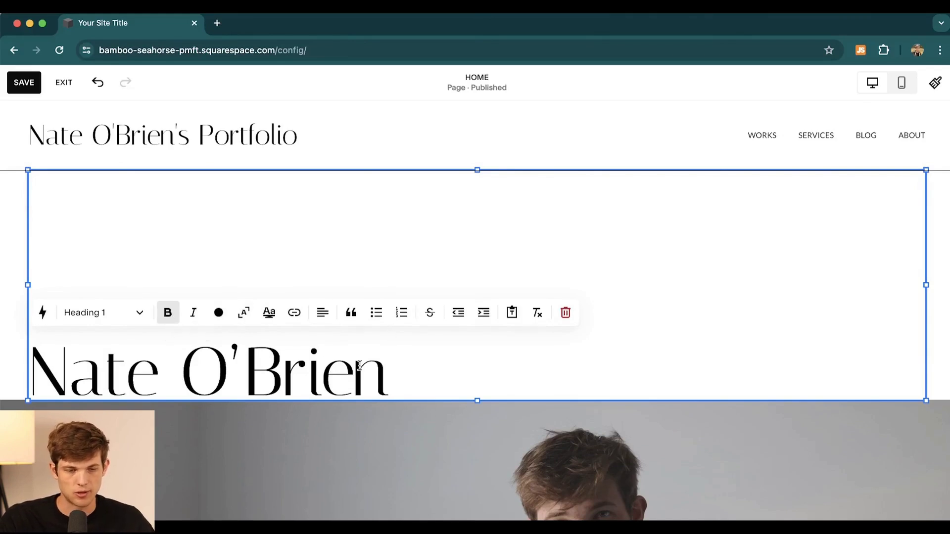
Step: Make the heading bold, try an underline highlight on it, then remove the highlight
triple_click(241, 352)
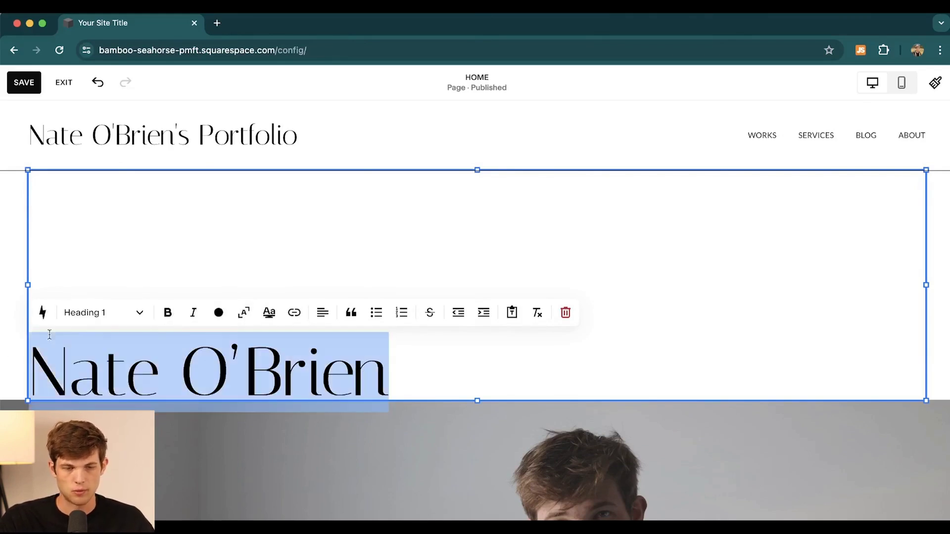
click(166, 318)
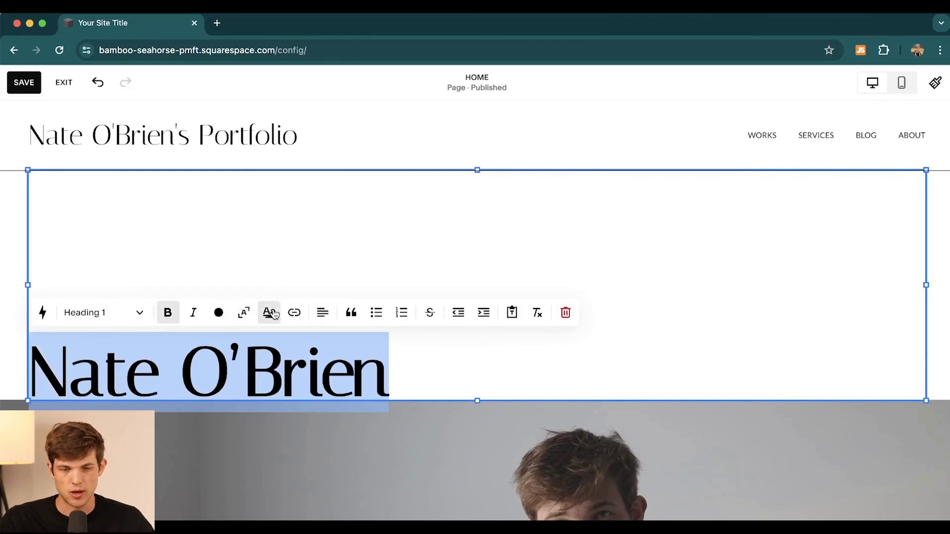
click(269, 312)
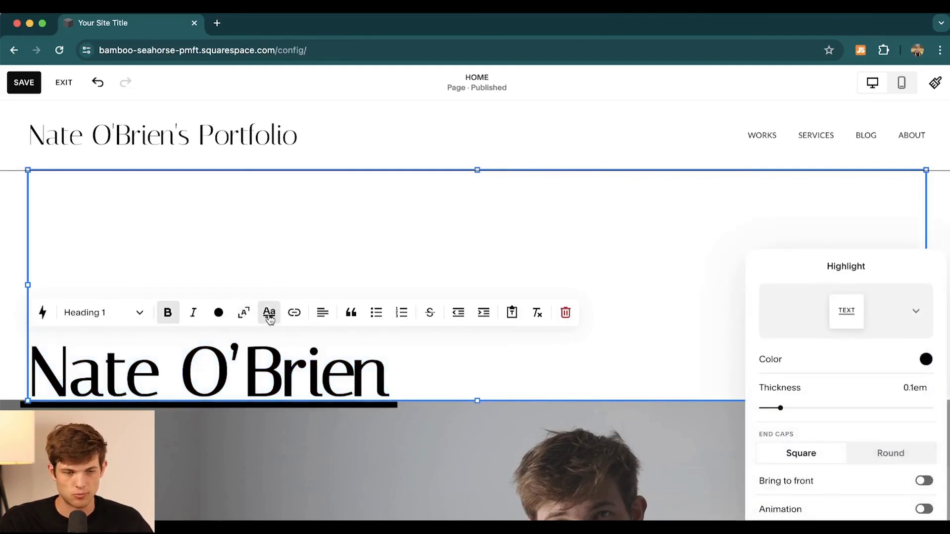
click(270, 319)
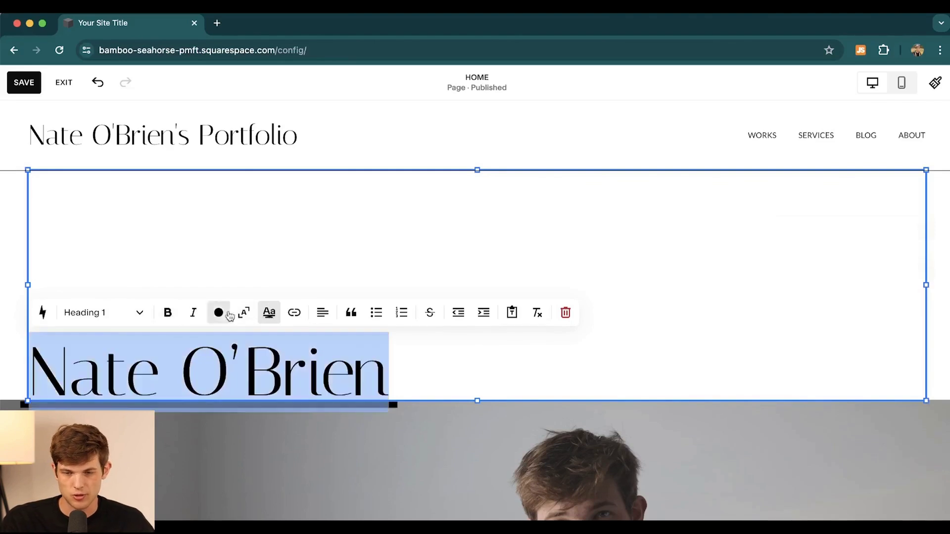
click(269, 312)
click(633, 382)
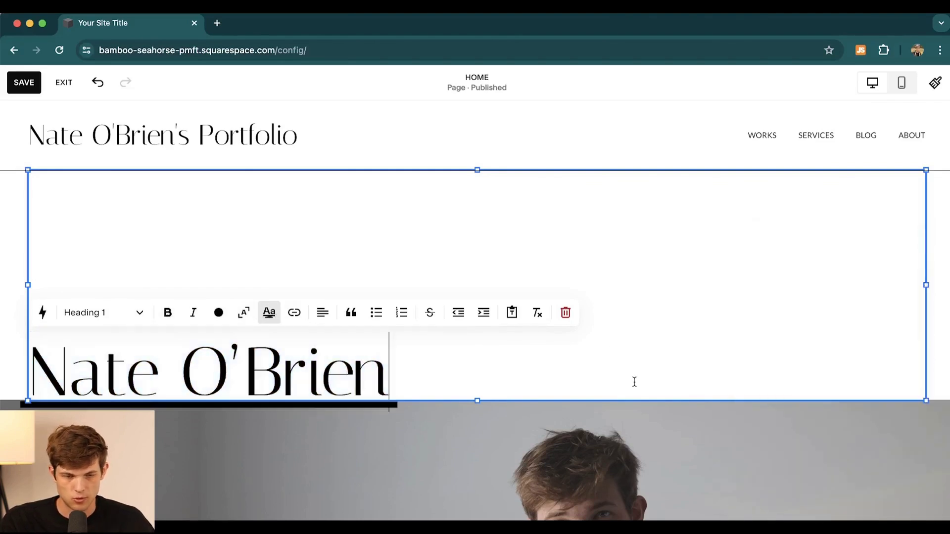
drag(394, 373, 50, 355)
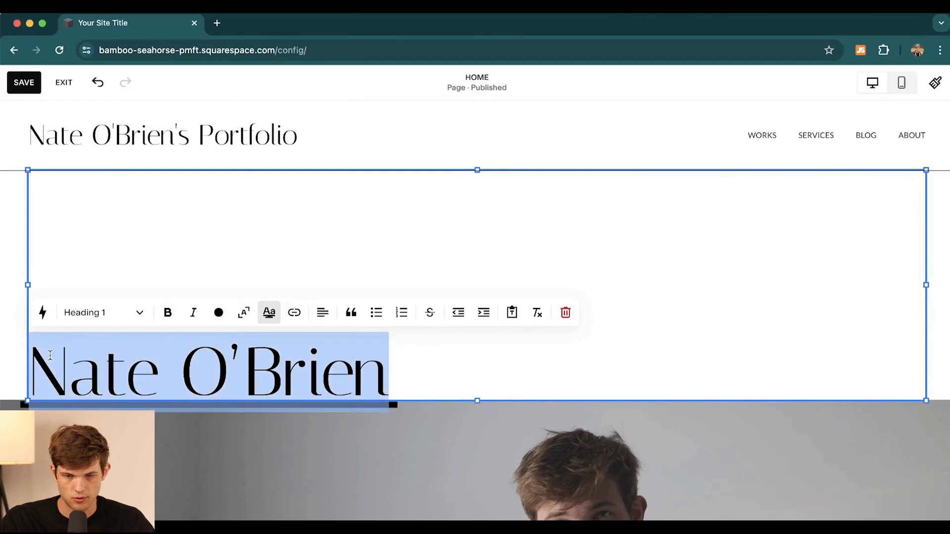
click(270, 313)
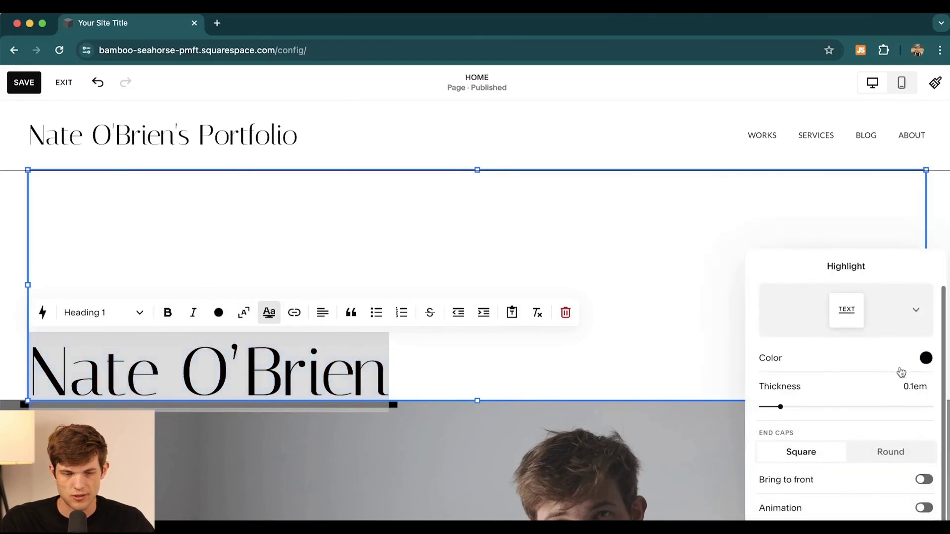
click(336, 333)
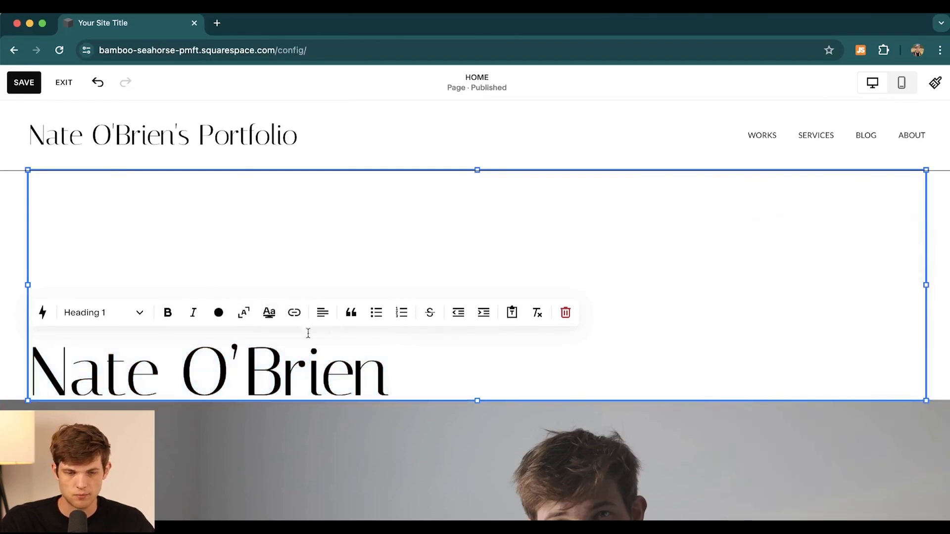
Step: Center-align the heading and drag the text block's bottom edge up to fit it
click(324, 317)
click(310, 342)
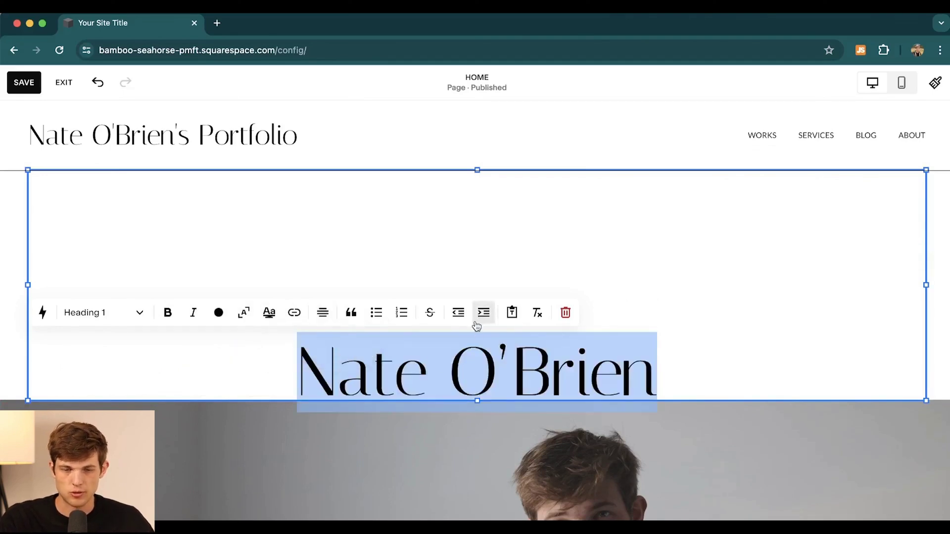
drag(477, 400, 471, 271)
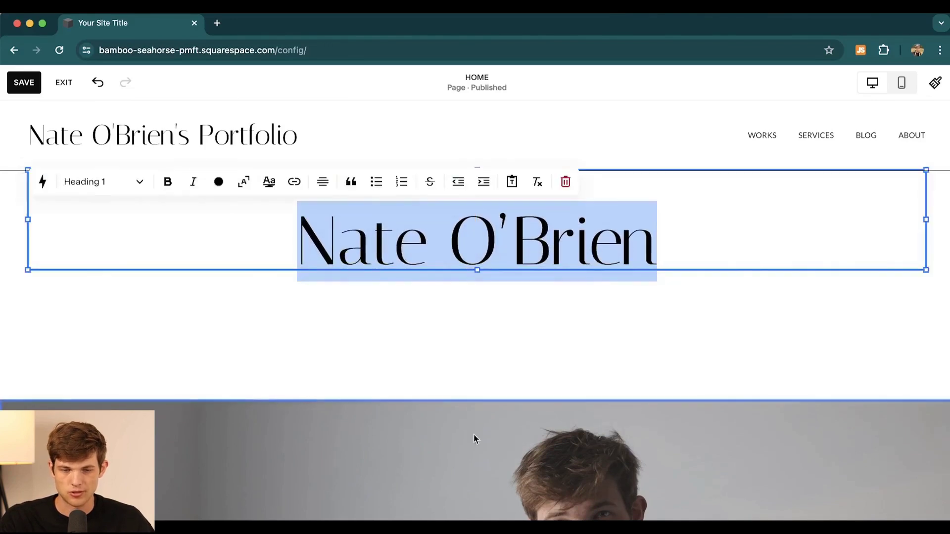
Step: Shorten the title section so the couch photo sits just under the owner's-name heading, then save the homepage
click(461, 398)
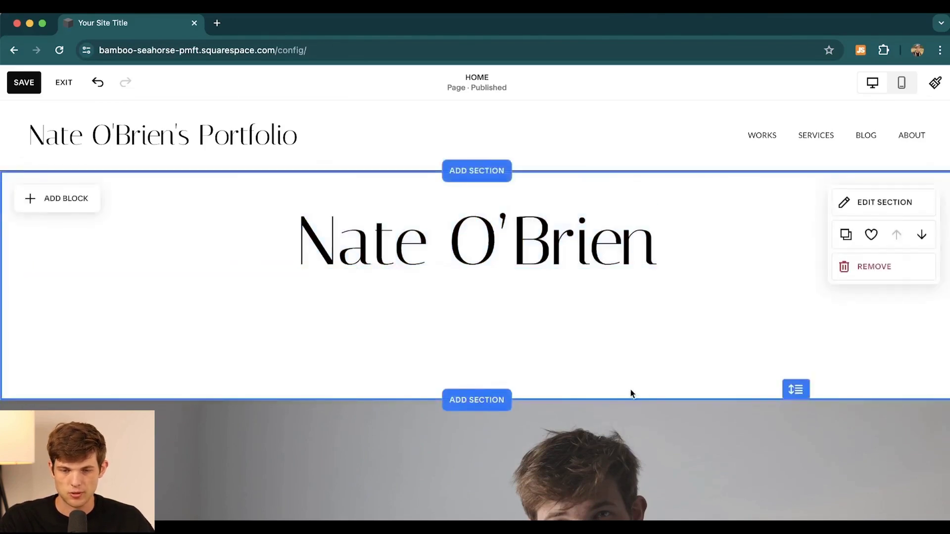
drag(792, 390, 795, 284)
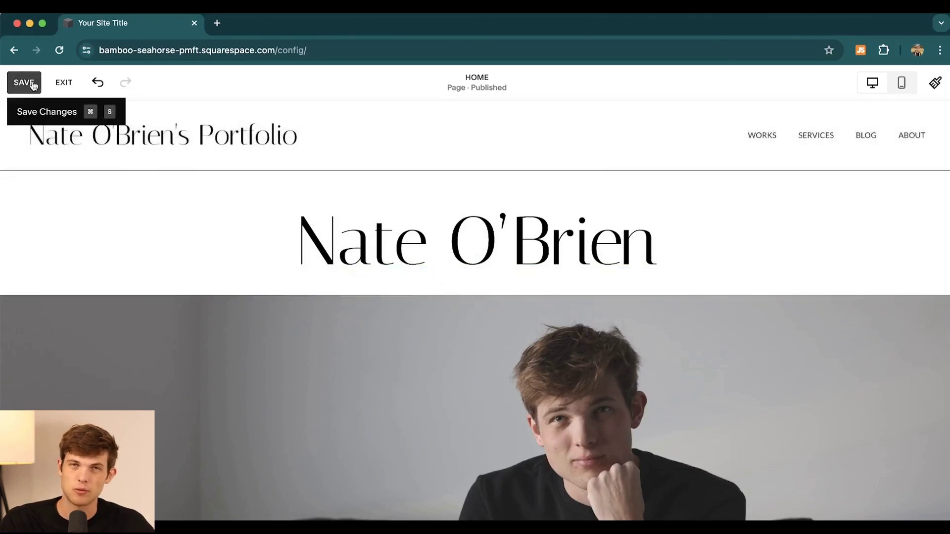
click(31, 81)
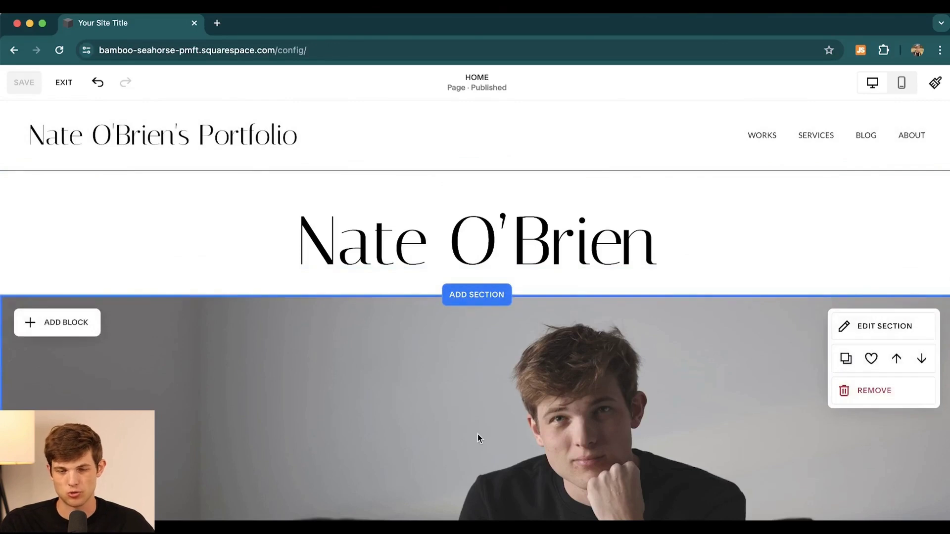
scroll(477, 434, down, 10)
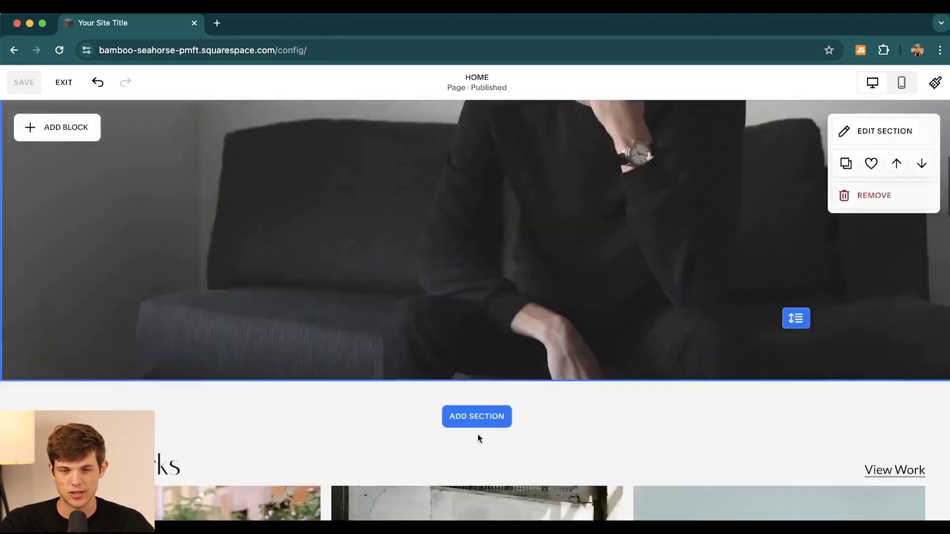
scroll(477, 434, up, 10)
scroll(339, 291, down, 9)
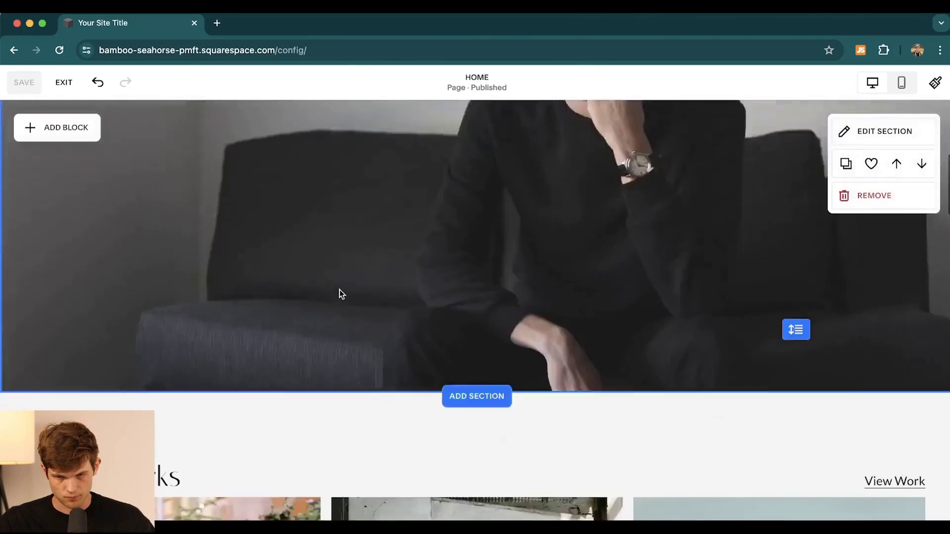
scroll(339, 293, down, 4)
scroll(340, 294, up, 3)
scroll(339, 293, down, 2)
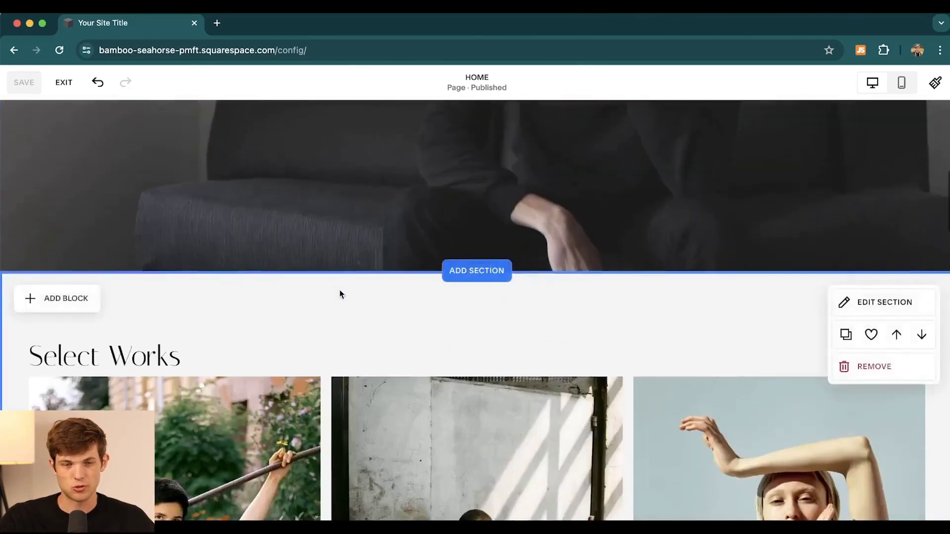
scroll(340, 294, up, 10)
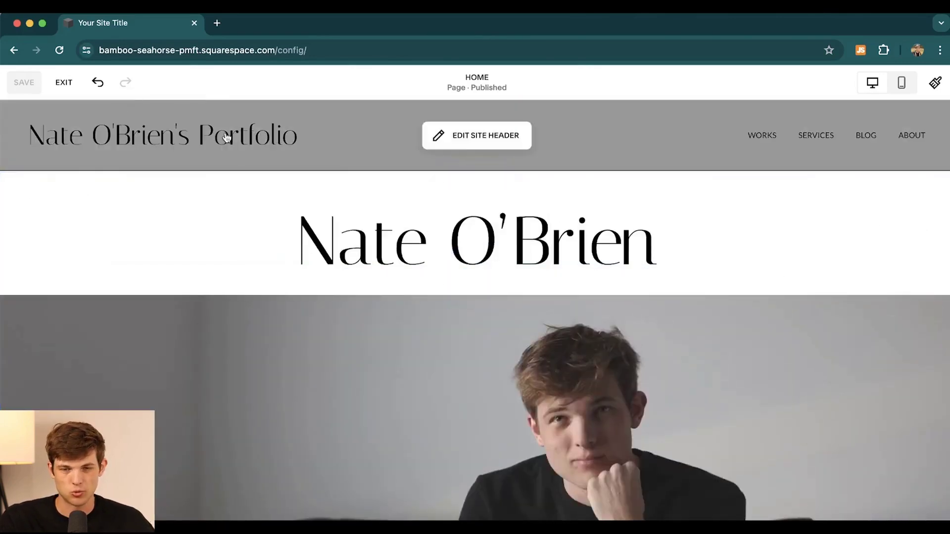
click(62, 88)
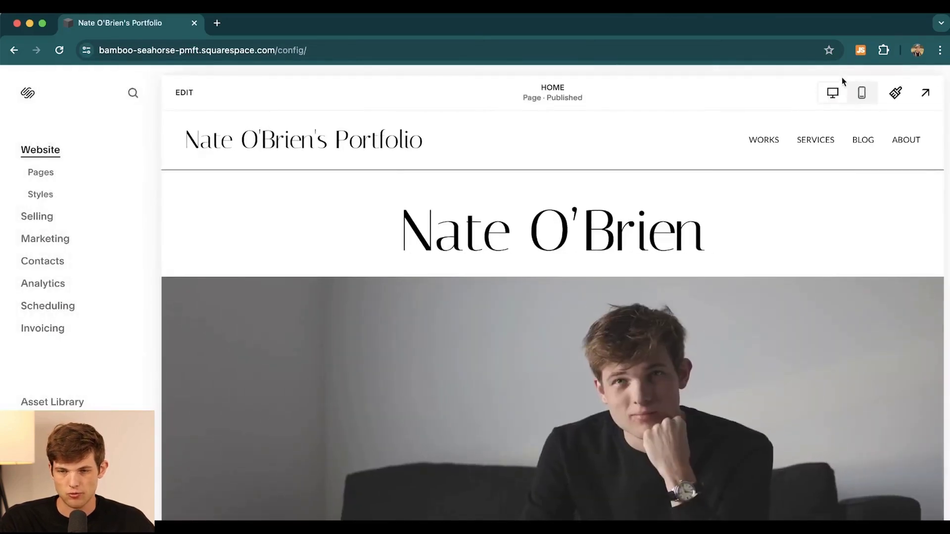
click(861, 93)
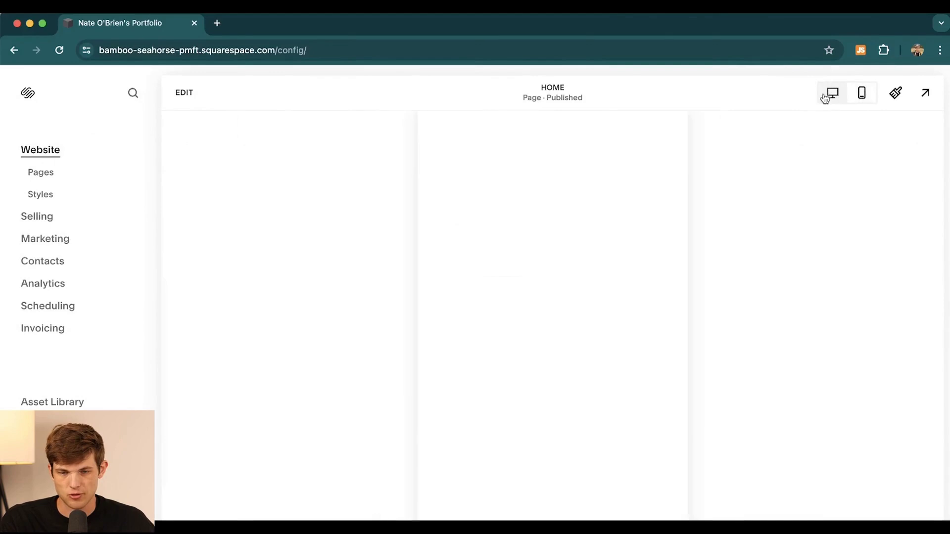
scroll(604, 229, down, 10)
scroll(604, 229, up, 10)
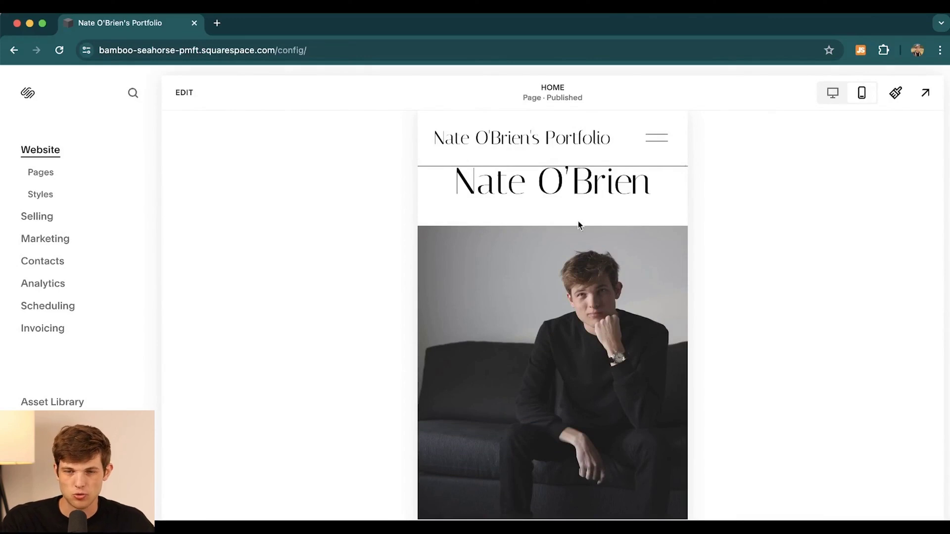
click(833, 92)
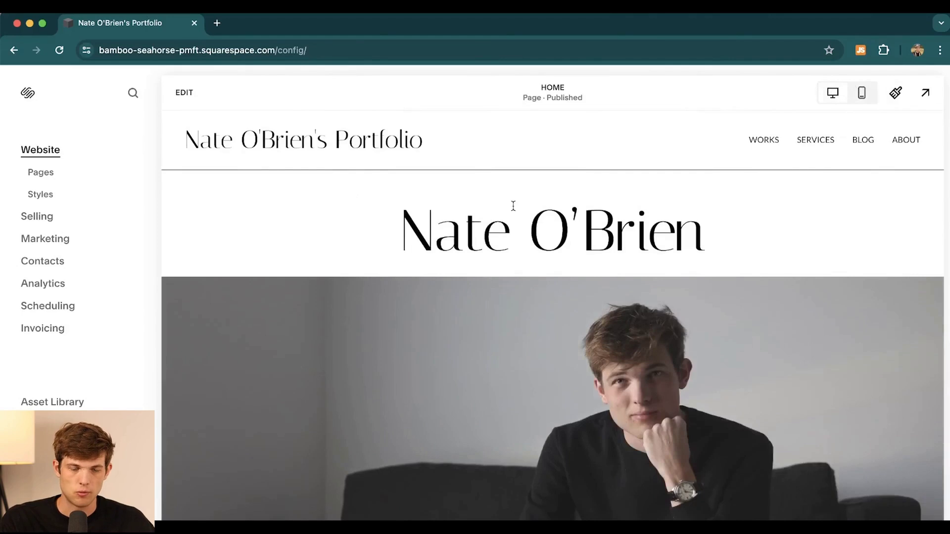
click(184, 92)
scroll(473, 352, down, 10)
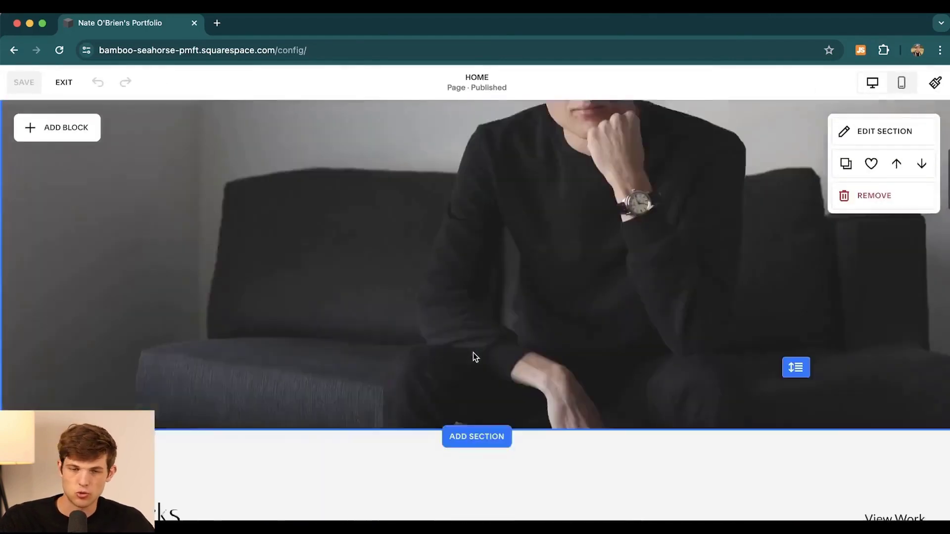
scroll(473, 352, down, 3)
scroll(473, 352, up, 2)
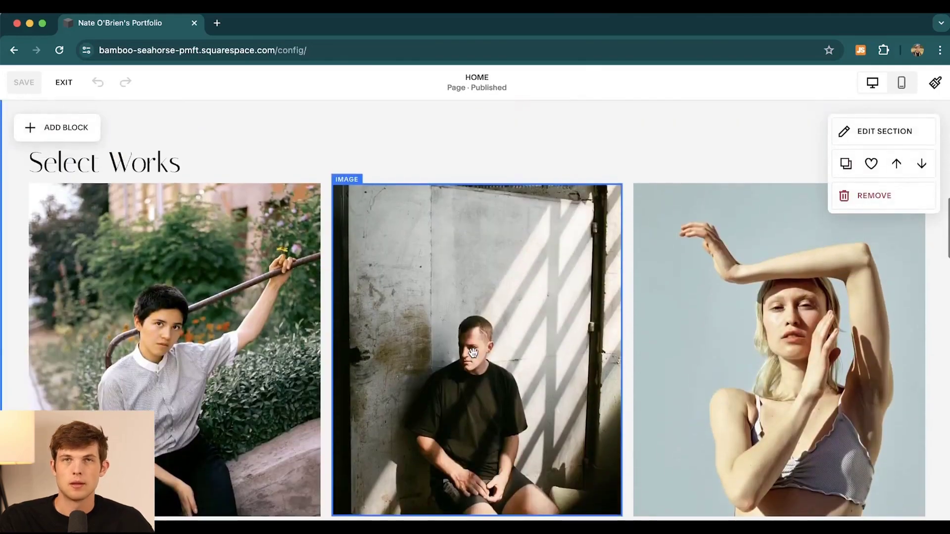
scroll(356, 347, down, 1)
scroll(356, 346, up, 10)
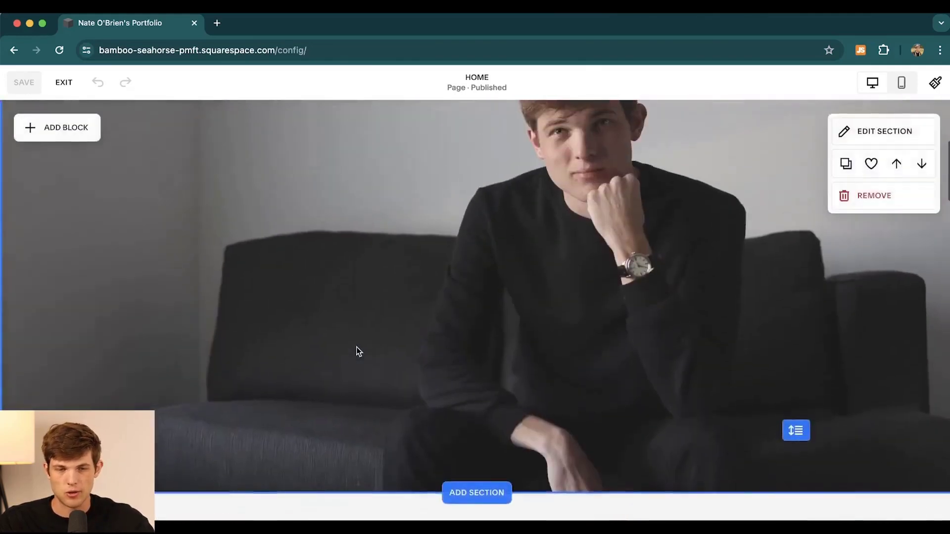
scroll(356, 347, up, 4)
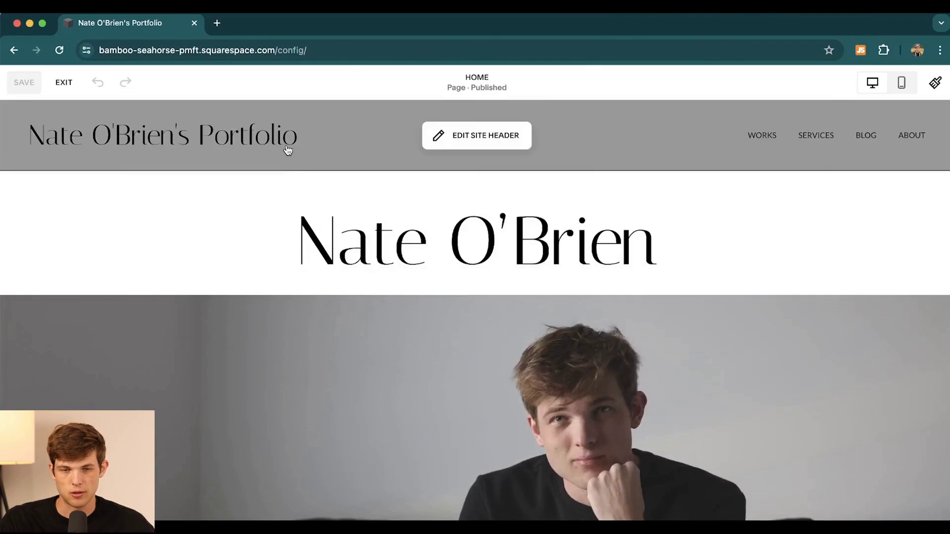
Step: Move WORKS below BLOG in the header navigation so it reads SERVICES, BLOG, WORKS, ABOUT
click(478, 142)
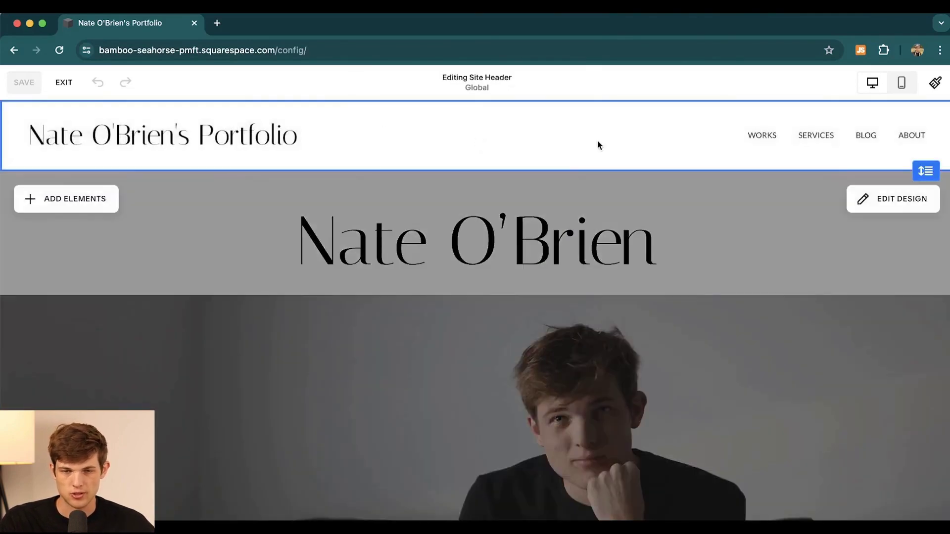
click(260, 152)
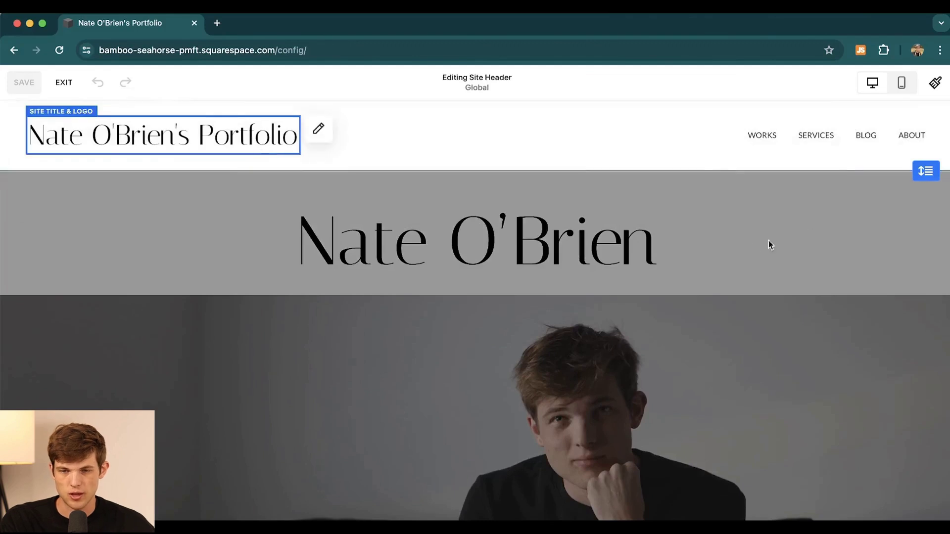
click(769, 133)
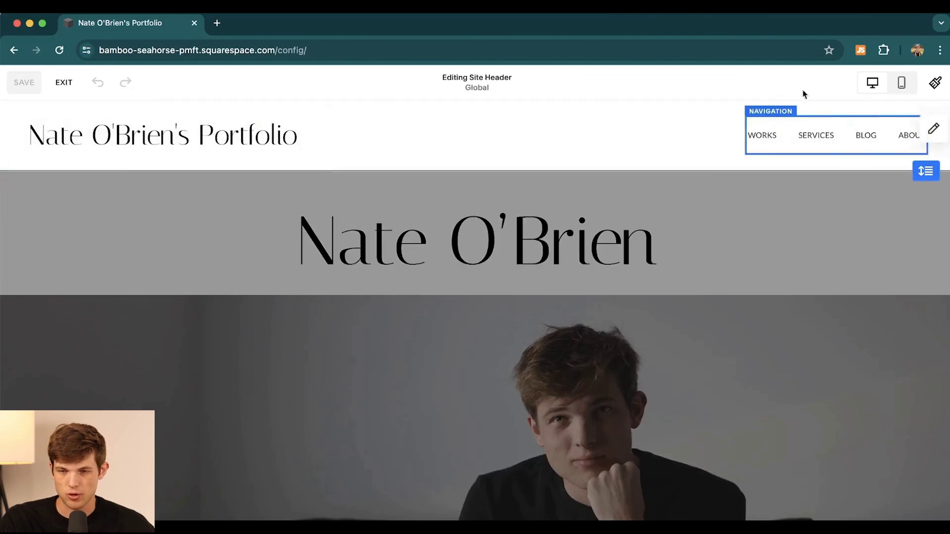
click(933, 129)
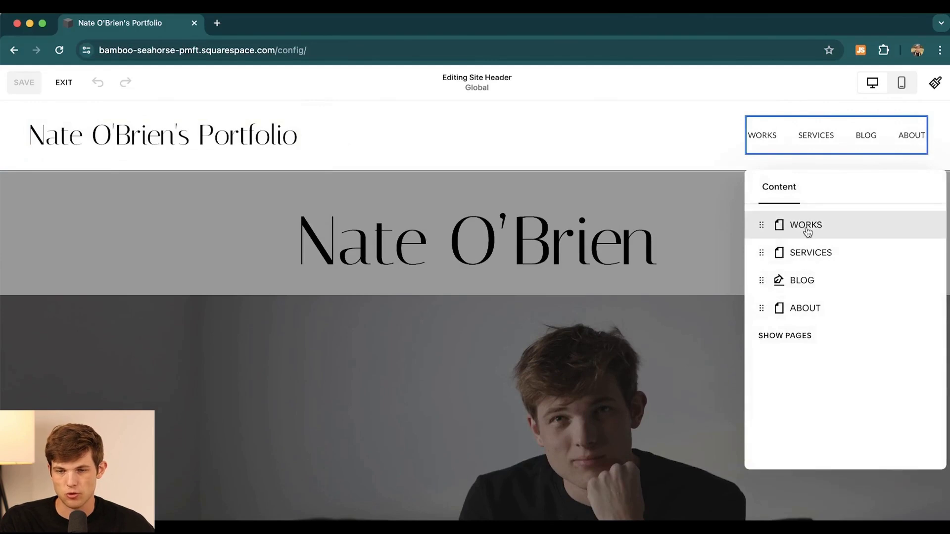
drag(765, 227, 765, 256)
drag(762, 310, 759, 251)
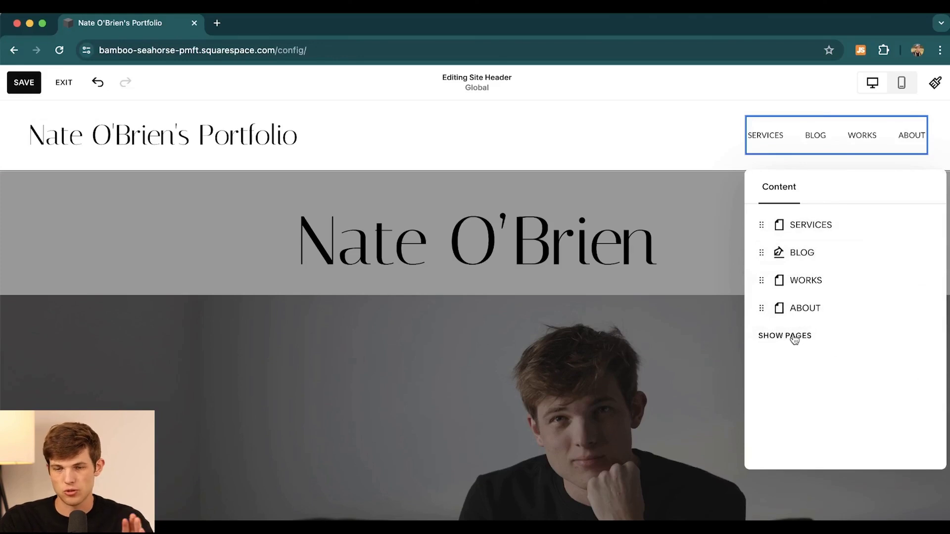
click(654, 140)
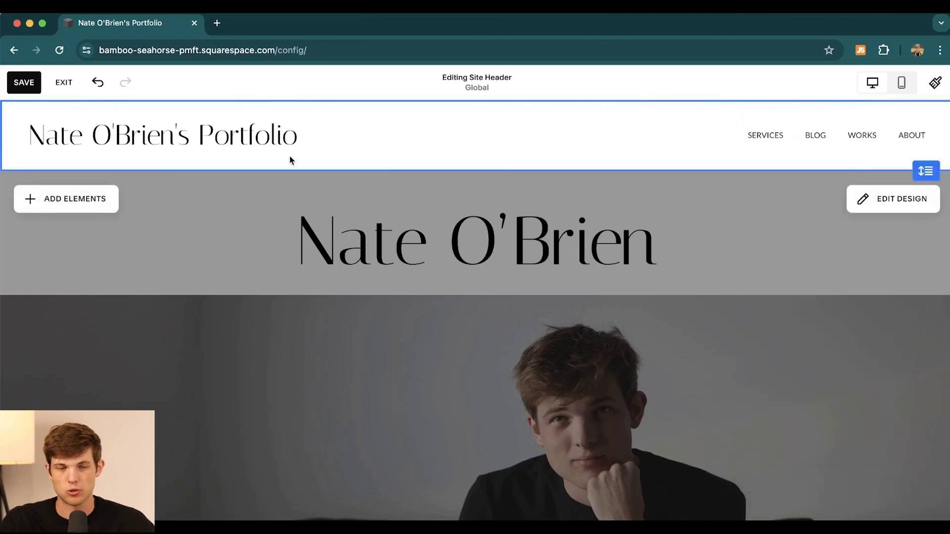
Step: Enter site footer editing and select the large McCURRY footer text
scroll(318, 214, down, 15)
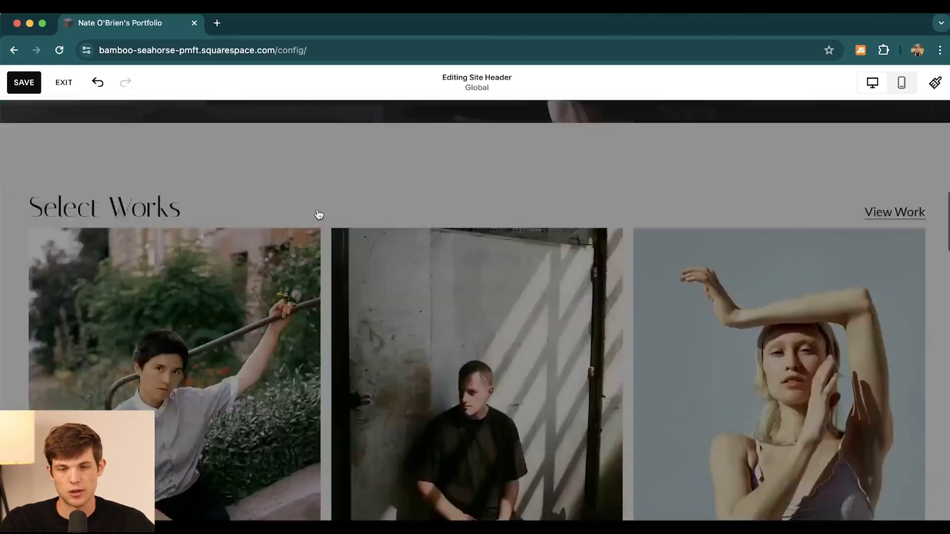
scroll(318, 215, down, 3)
scroll(470, 211, up, 7)
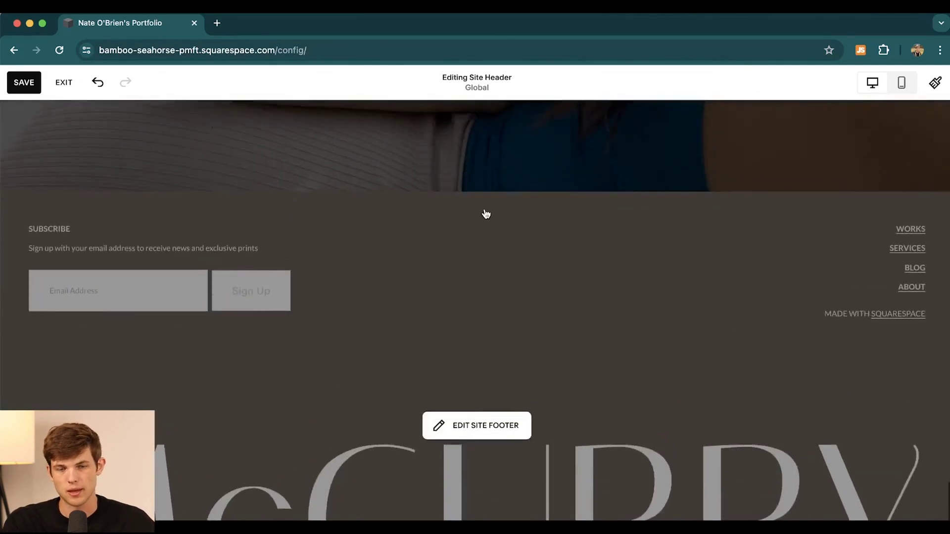
scroll(486, 214, up, 1)
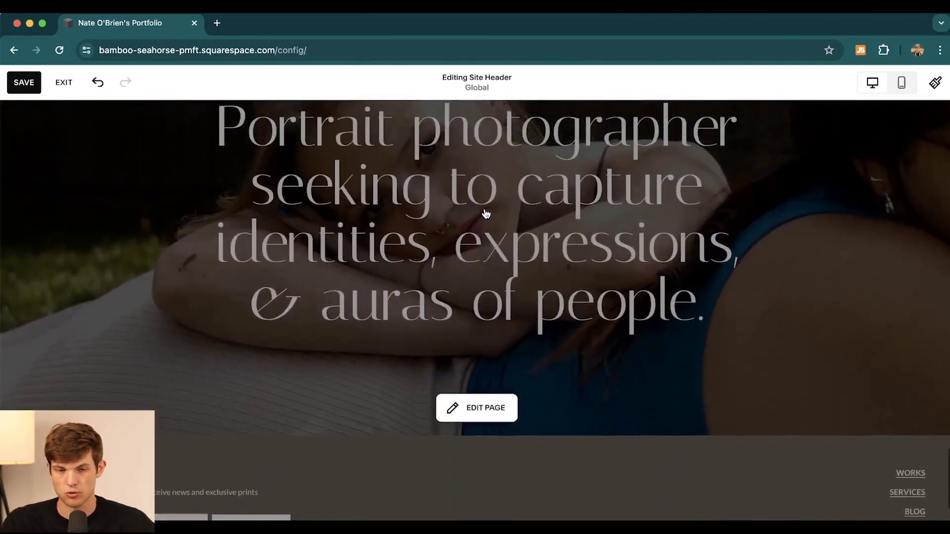
scroll(485, 212, down, 7)
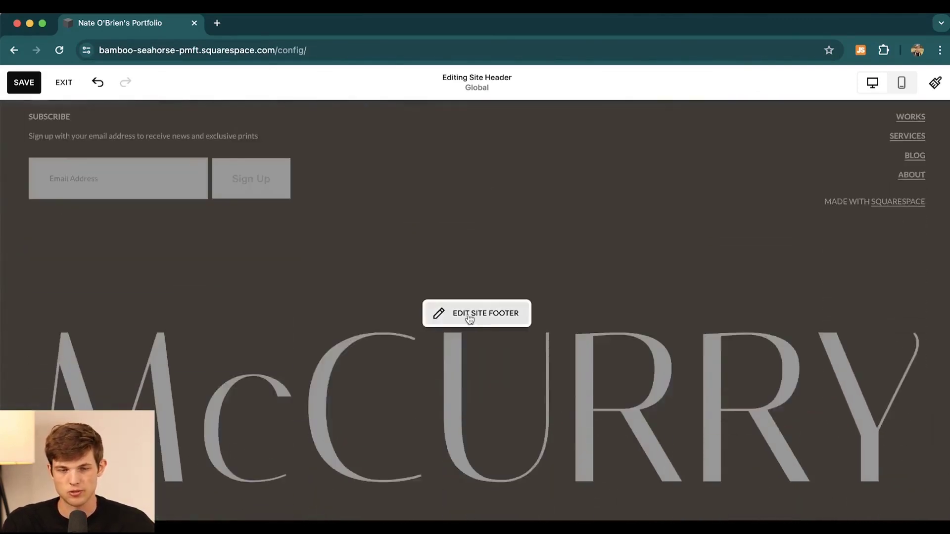
click(470, 318)
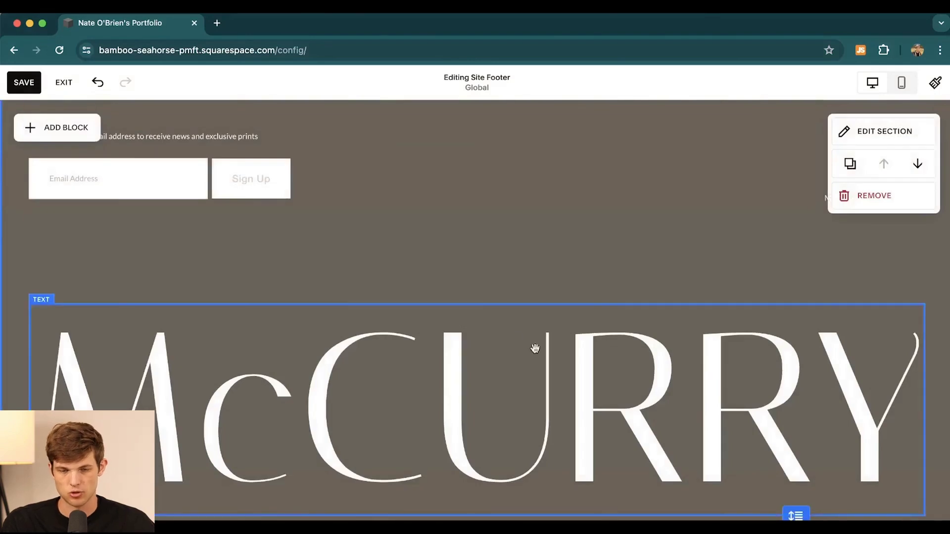
click(462, 332)
scroll(463, 331, up, 5)
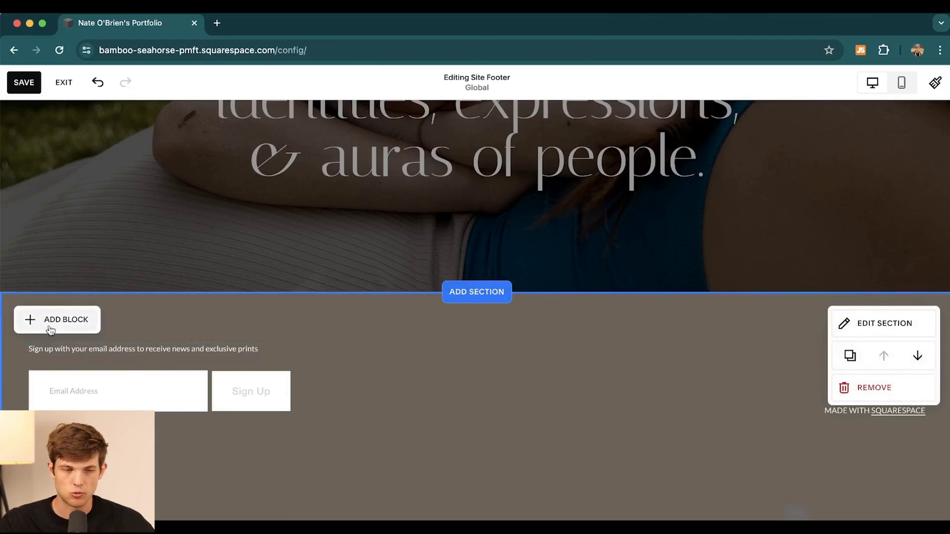
drag(446, 336, 455, 343)
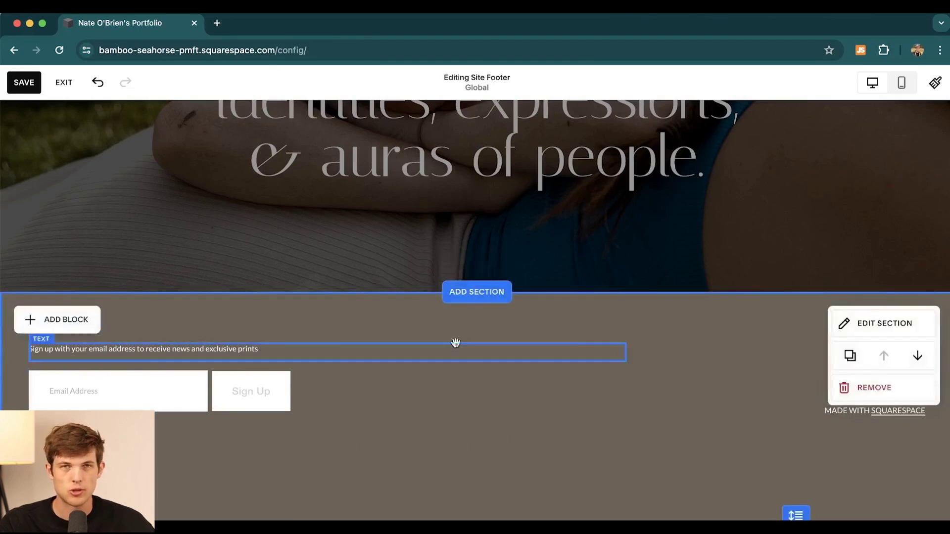
Step: Bring up the footer's Add Block list and browse the available block types
click(59, 320)
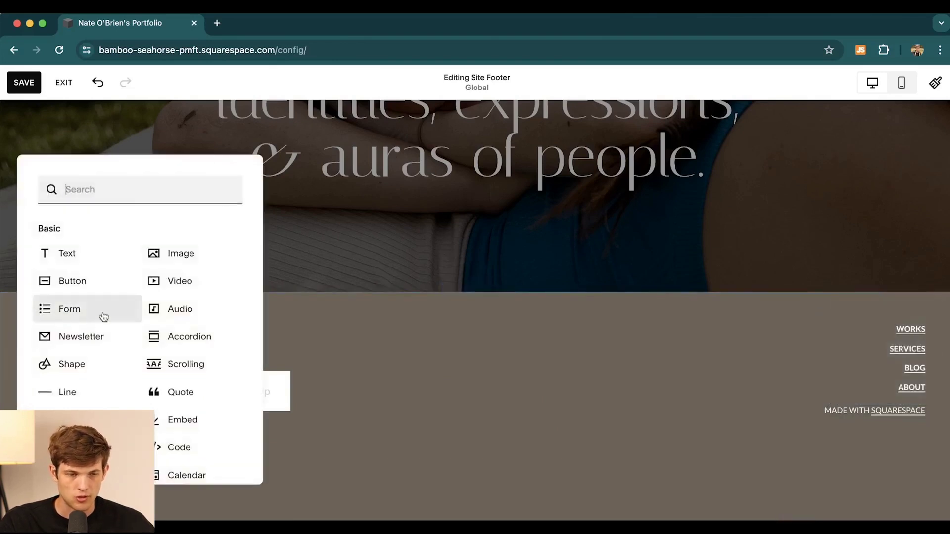
scroll(216, 415, down, 2)
scroll(215, 414, up, 2)
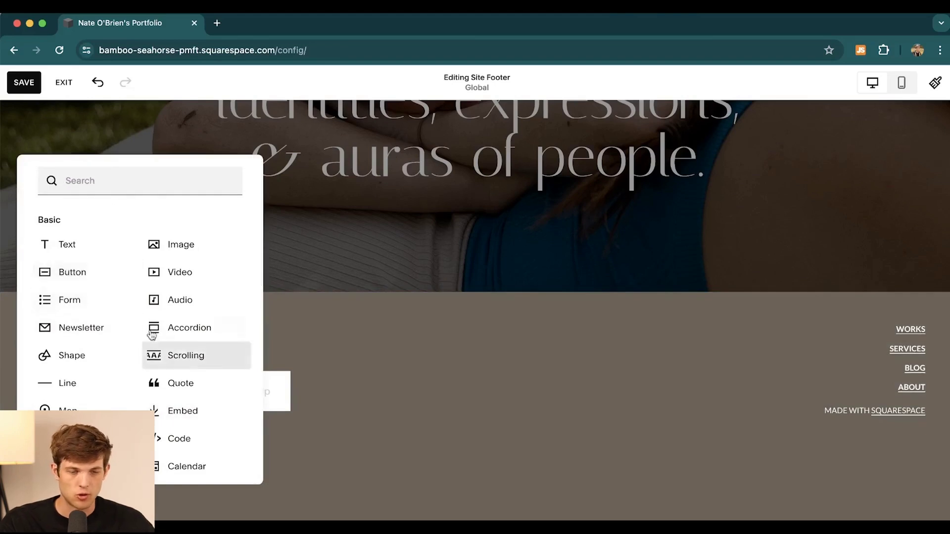
scroll(192, 425, down, 1)
scroll(191, 431, down, 4)
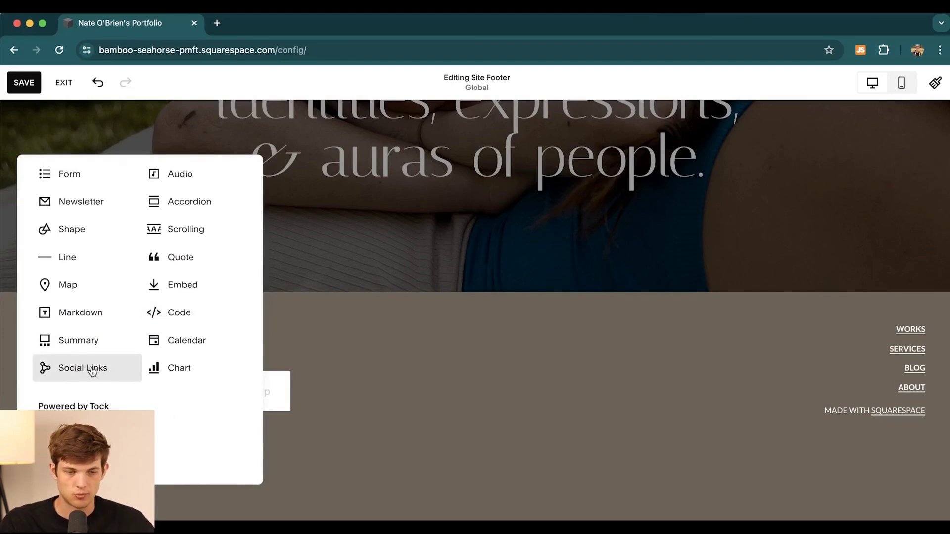
Step: Place a Social Links block in the centre of the footer and open its settings
key(Escape)
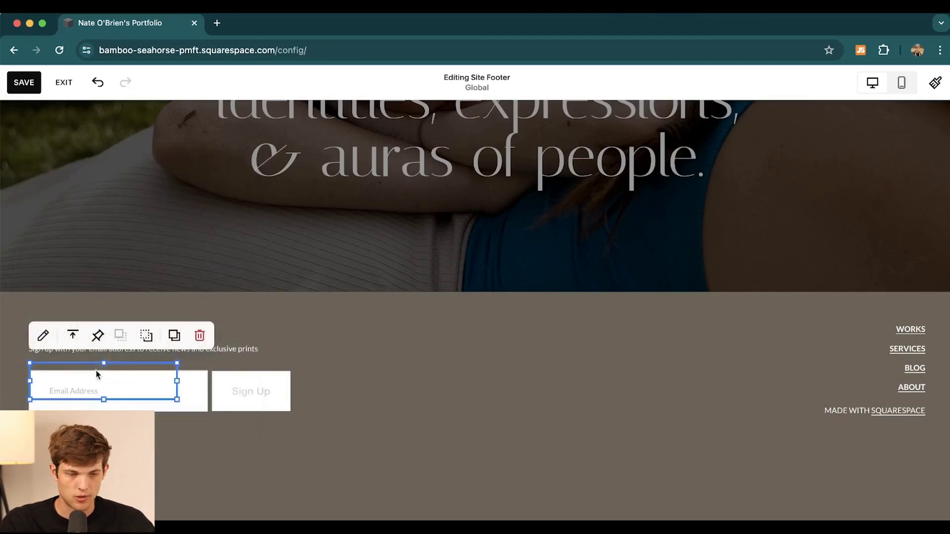
drag(78, 387, 456, 379)
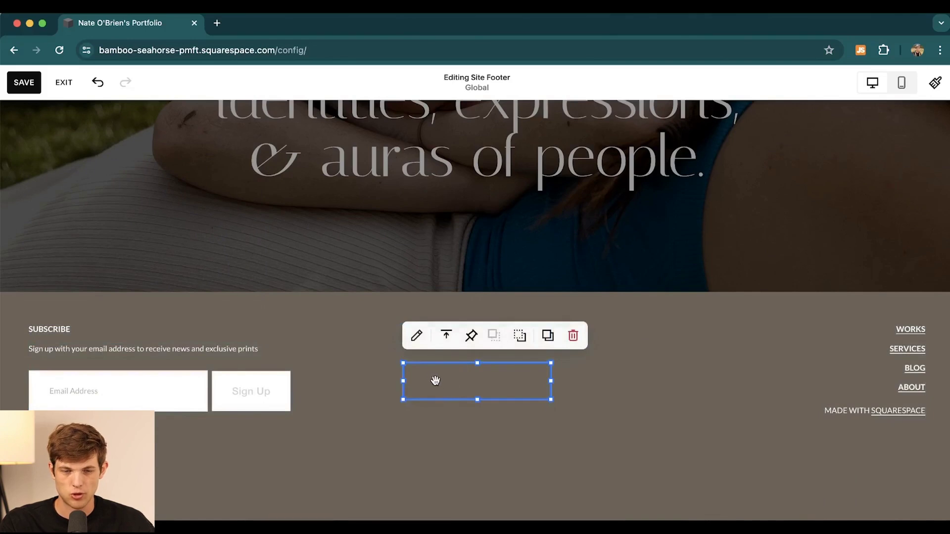
click(416, 341)
Step: Add the owner's Instagram and Twitter profile URLs, correcting the 'tywitter' typo
click(618, 281)
text(instagram.com)
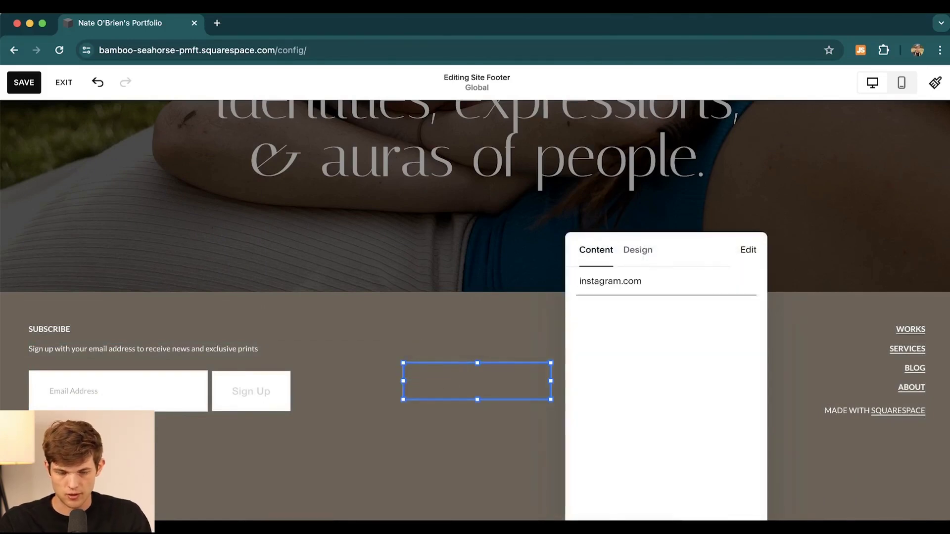
text(/naye)
text(teobrienn)
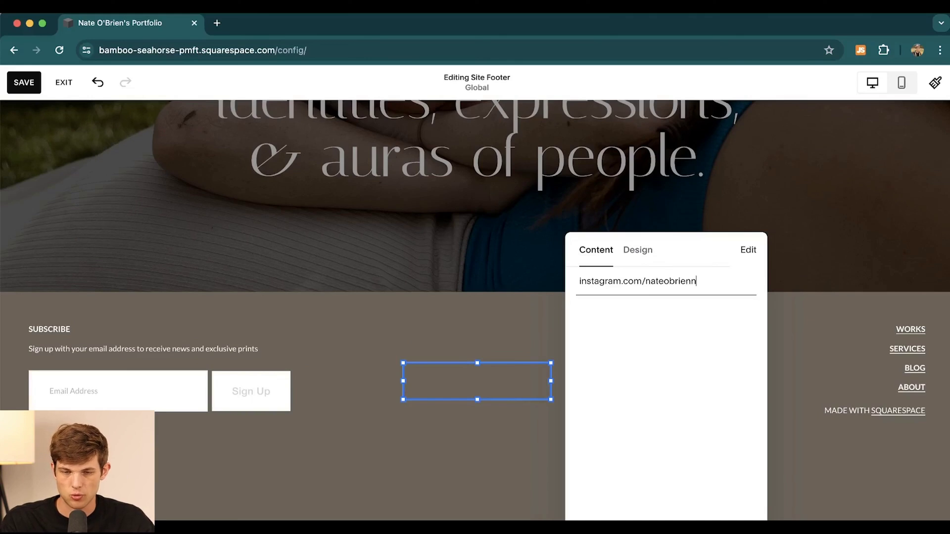
key(Return)
click(630, 316)
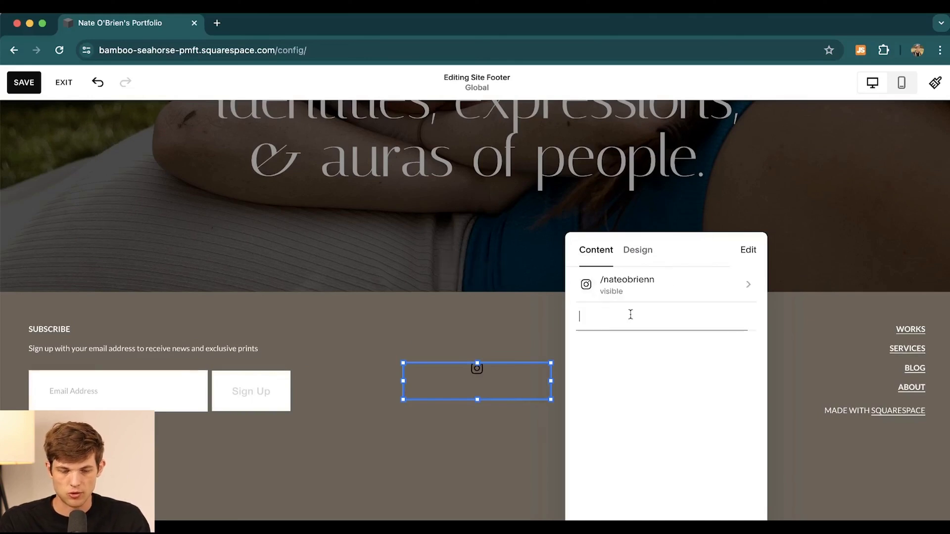
text(tywitte)
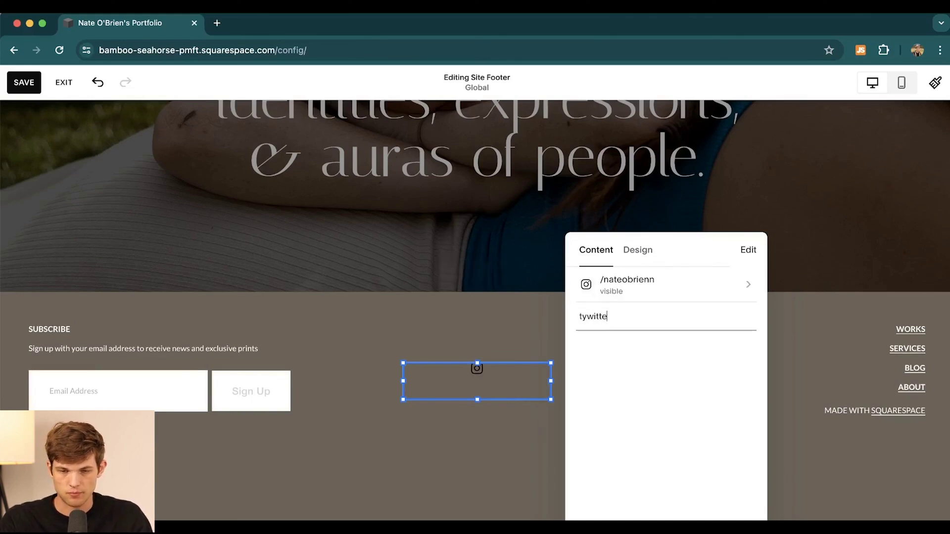
text(r.com/nateobrienn)
double_click(590, 317)
key(BackSpace)
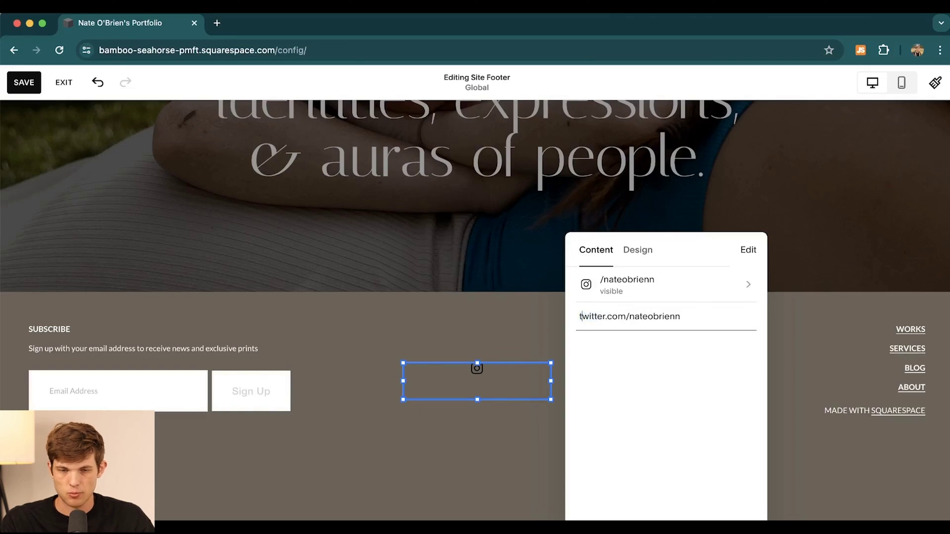
key(Return)
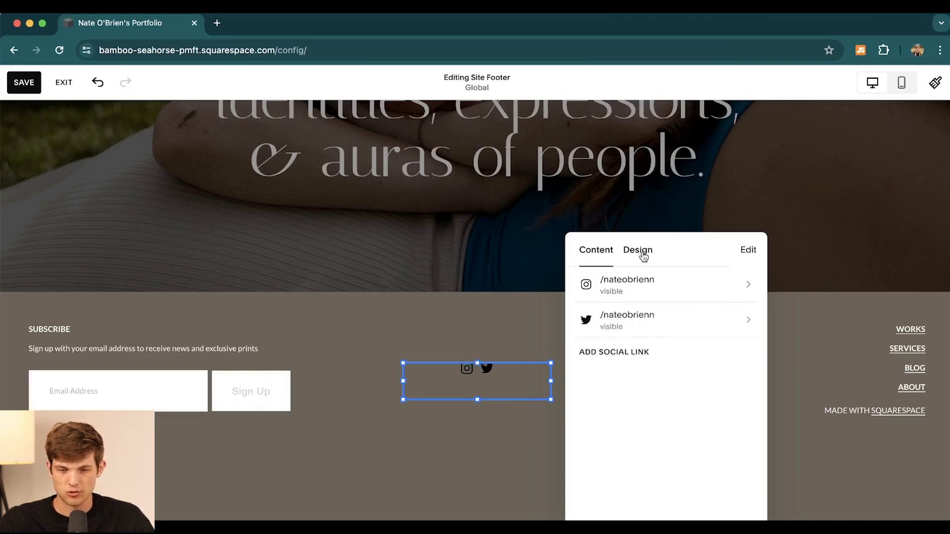
Step: Give the social icons a circle border and XL size in the block's Design settings
click(641, 253)
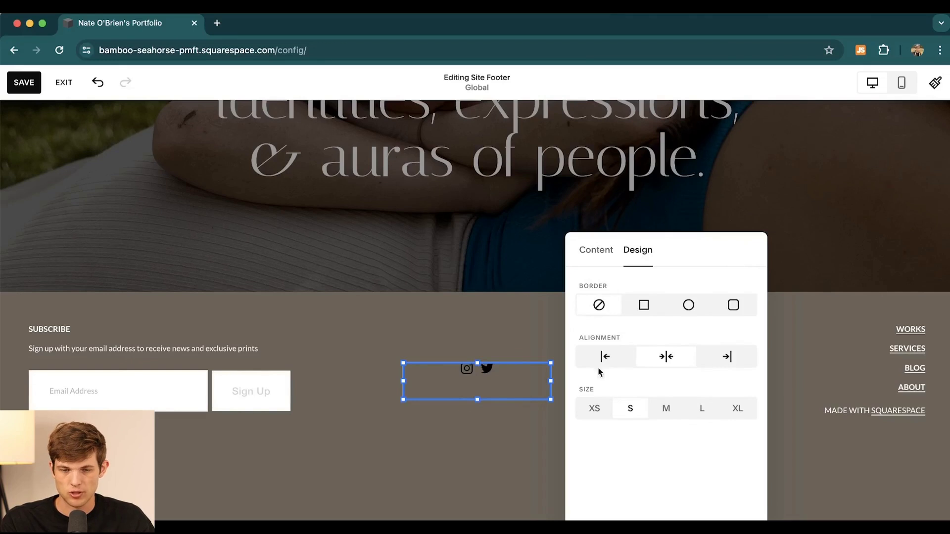
click(689, 305)
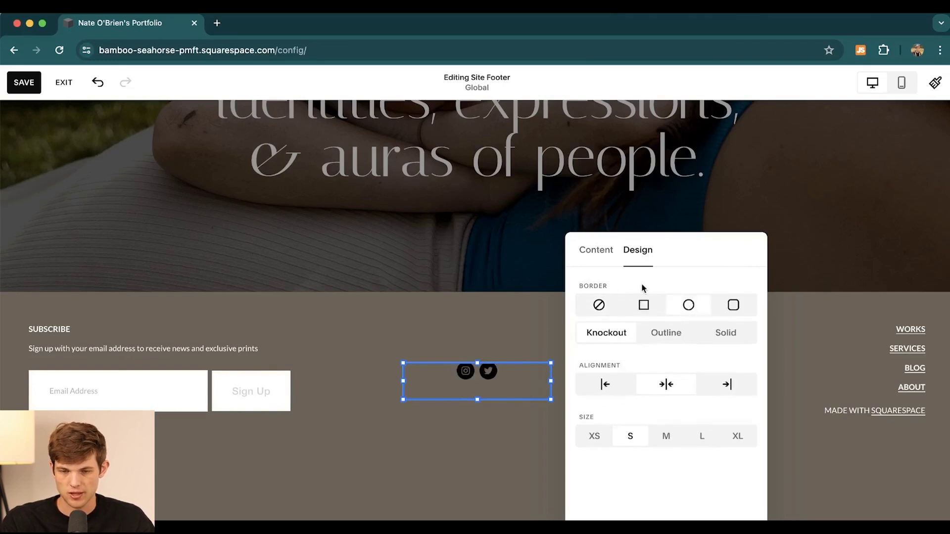
click(737, 436)
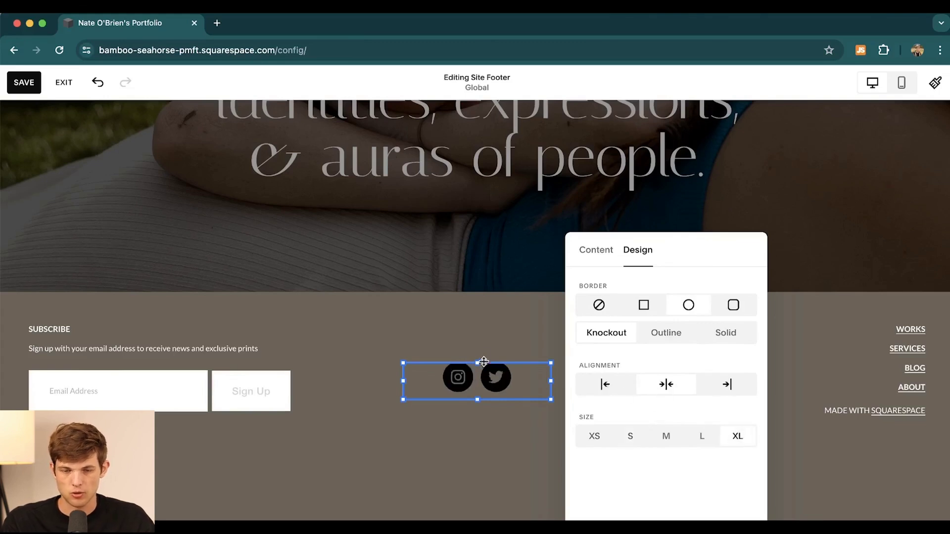
drag(485, 364, 506, 364)
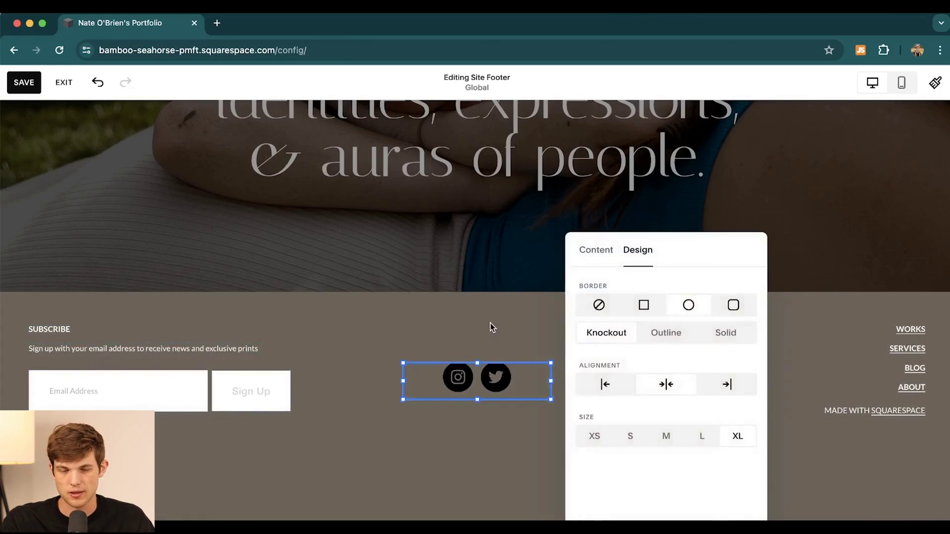
click(477, 323)
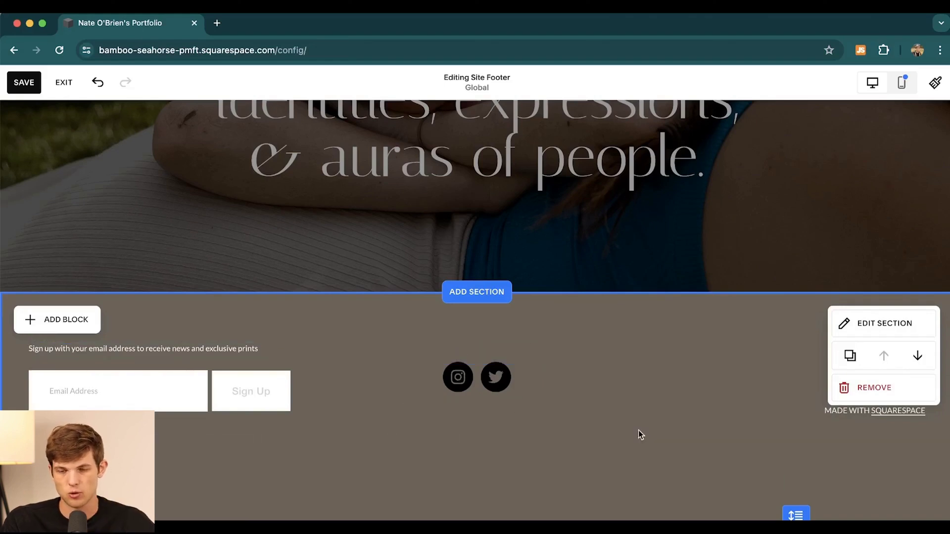
Step: Delete the MADE WITH SQUARESPACE credit and reduce the footer section's height
drag(790, 413, 640, 458)
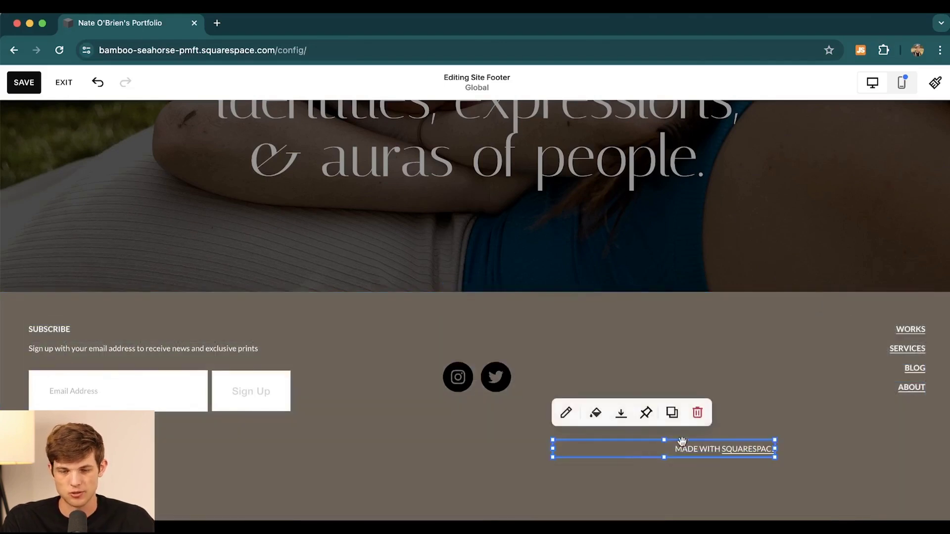
click(697, 415)
scroll(553, 349, down, 1)
drag(802, 515, 801, 496)
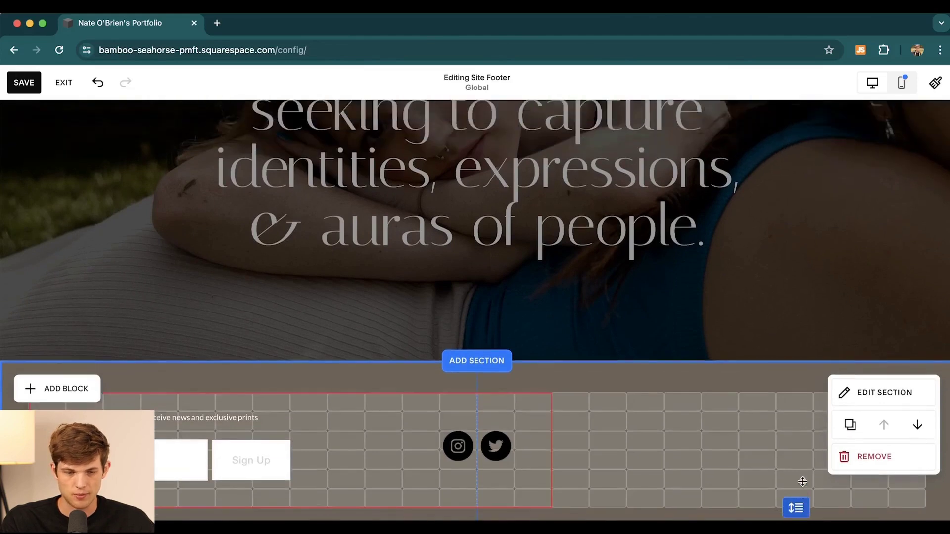
drag(793, 434, 573, 350)
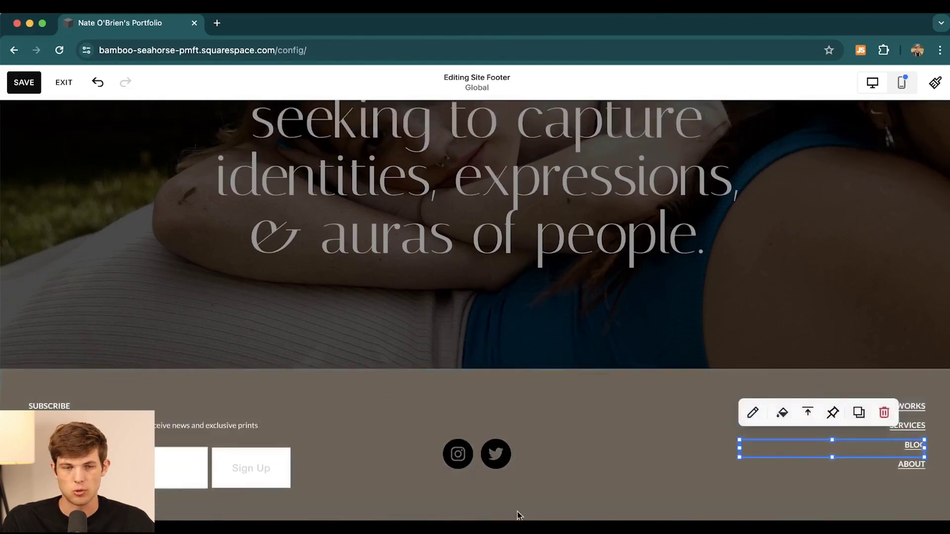
Step: Leave the footer and replace the first Select Works photo with an uploaded street-scene image
scroll(637, 279, up, 6)
scroll(637, 278, up, 15)
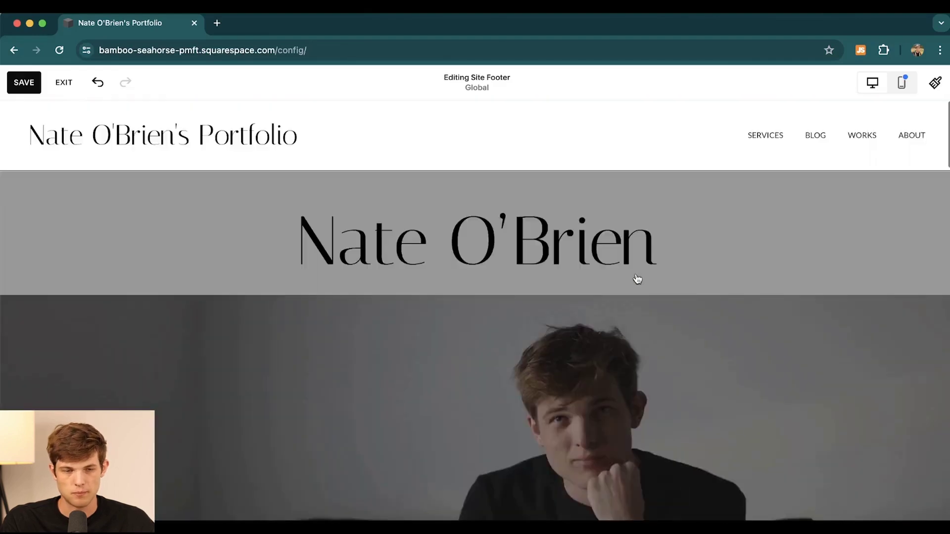
scroll(396, 329, down, 10)
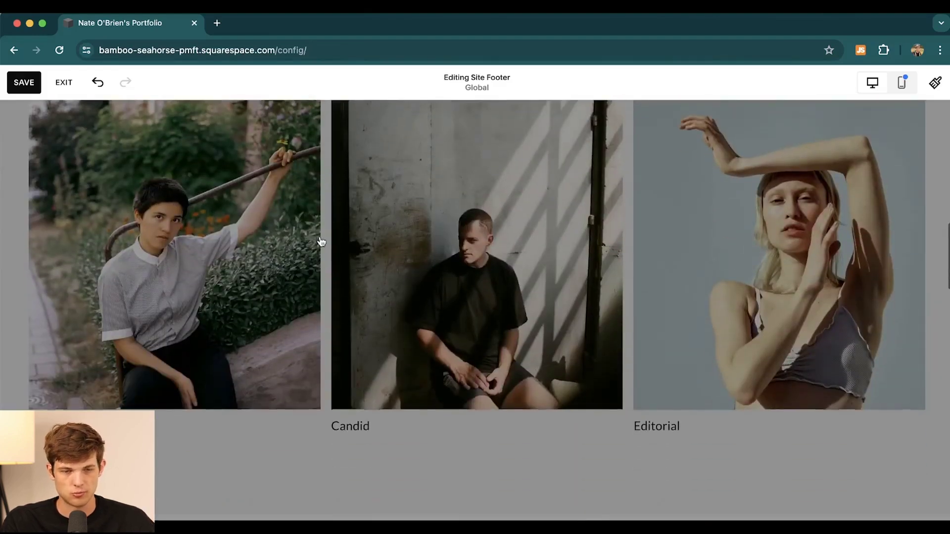
scroll(193, 249, up, 2)
click(190, 248)
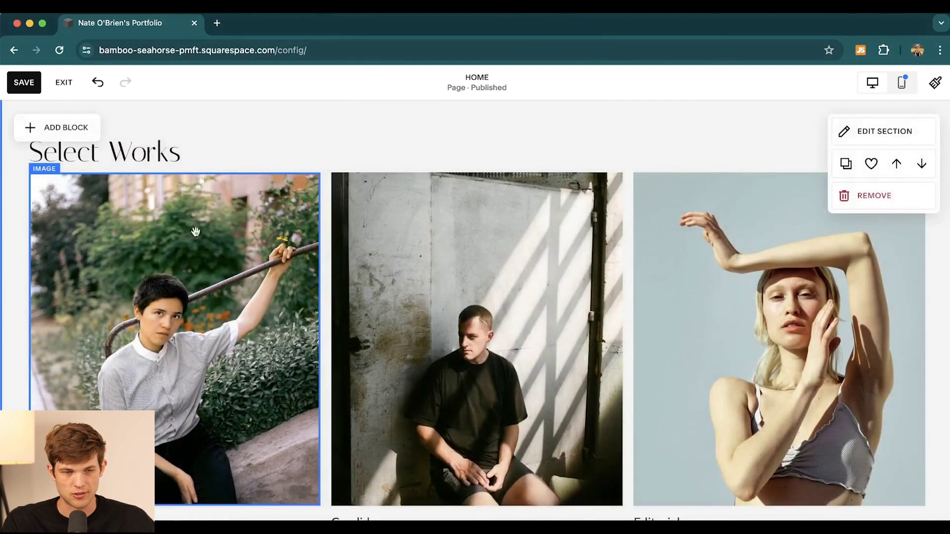
click(200, 269)
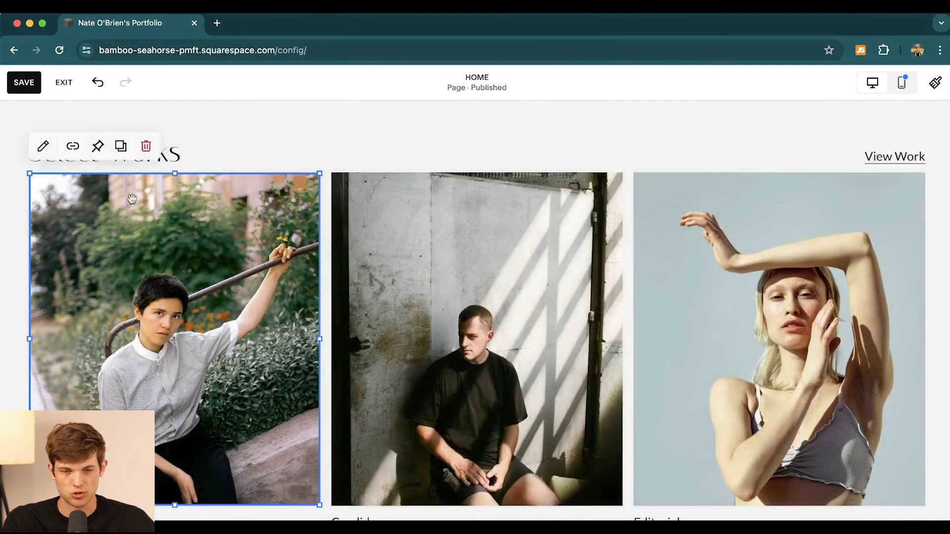
click(43, 145)
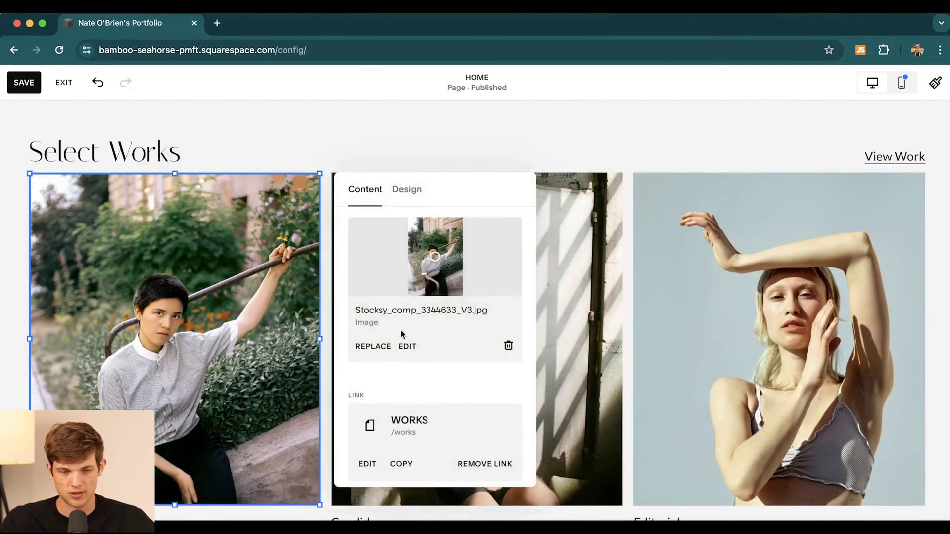
click(368, 347)
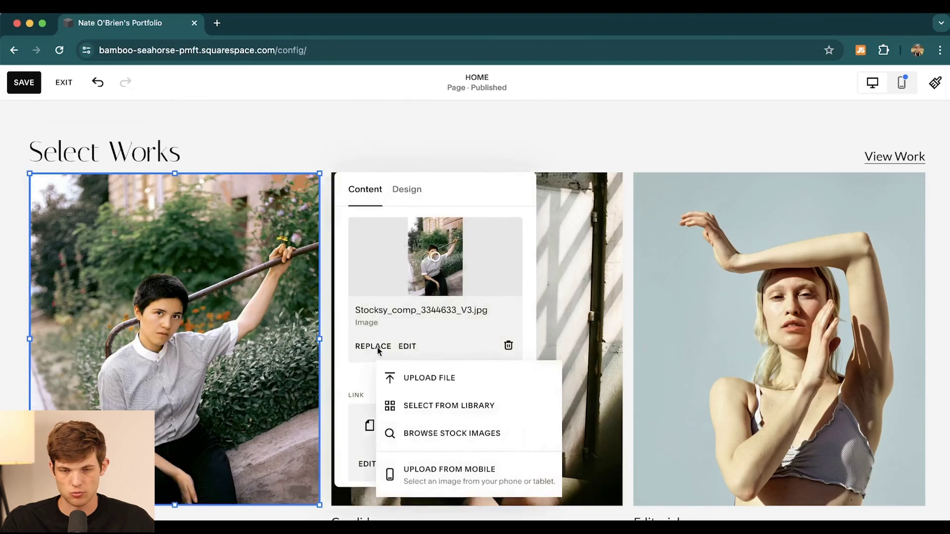
click(442, 377)
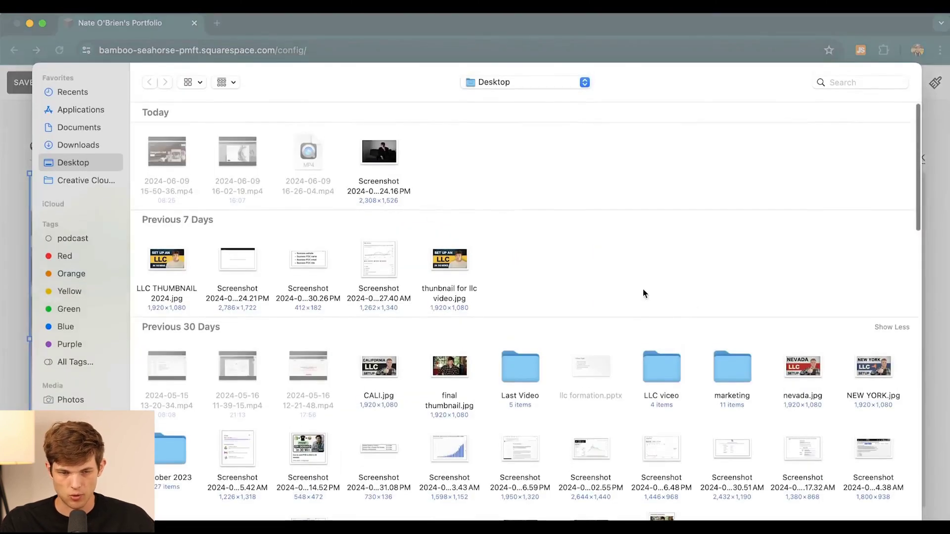
scroll(643, 293, down, 6)
scroll(643, 293, down, 5)
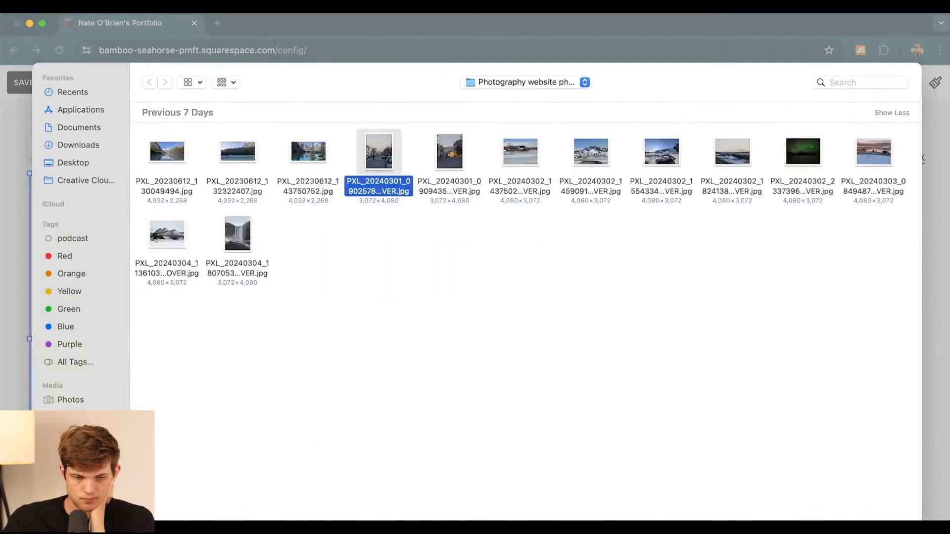
double_click(377, 153)
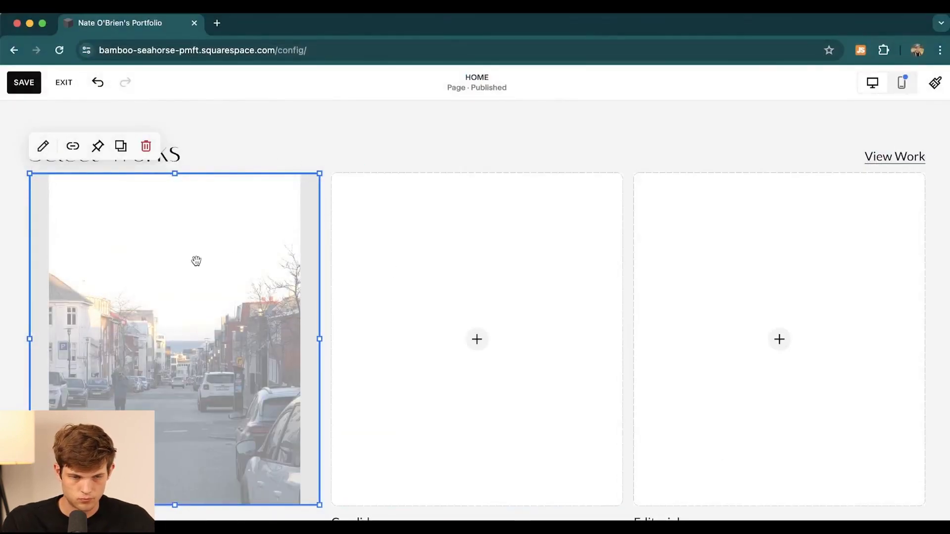
Step: Upload the snowy mountain road photo into the empty middle Select Works slot
click(43, 146)
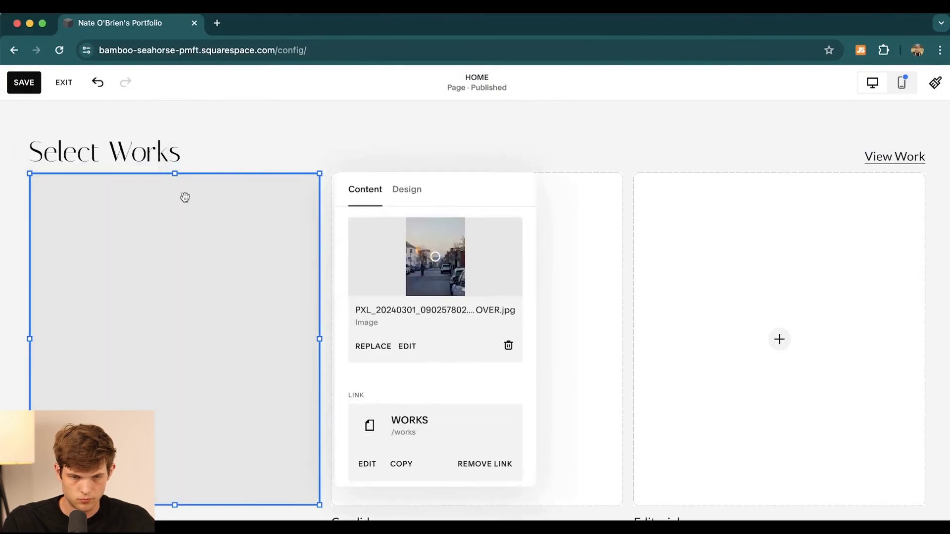
click(338, 119)
click(475, 339)
click(475, 339)
click(428, 340)
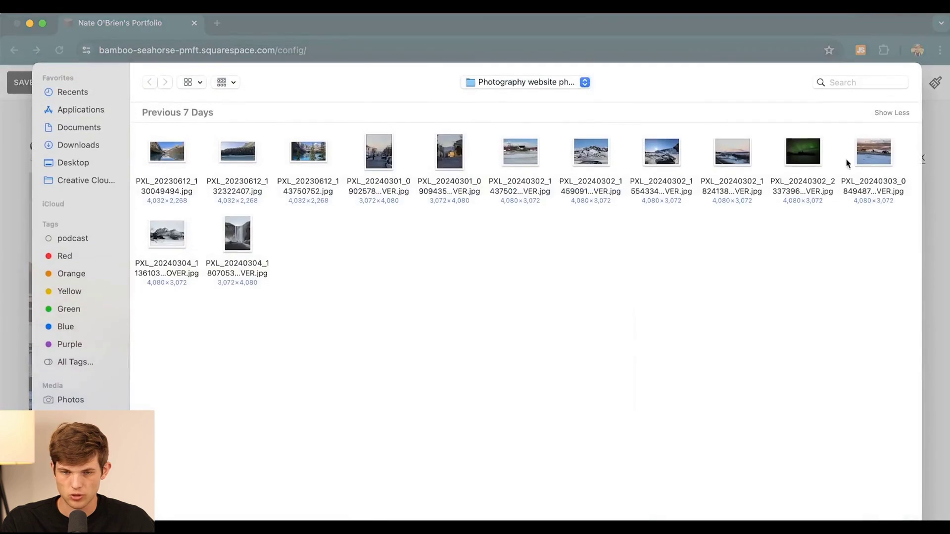
click(594, 157)
click(892, 524)
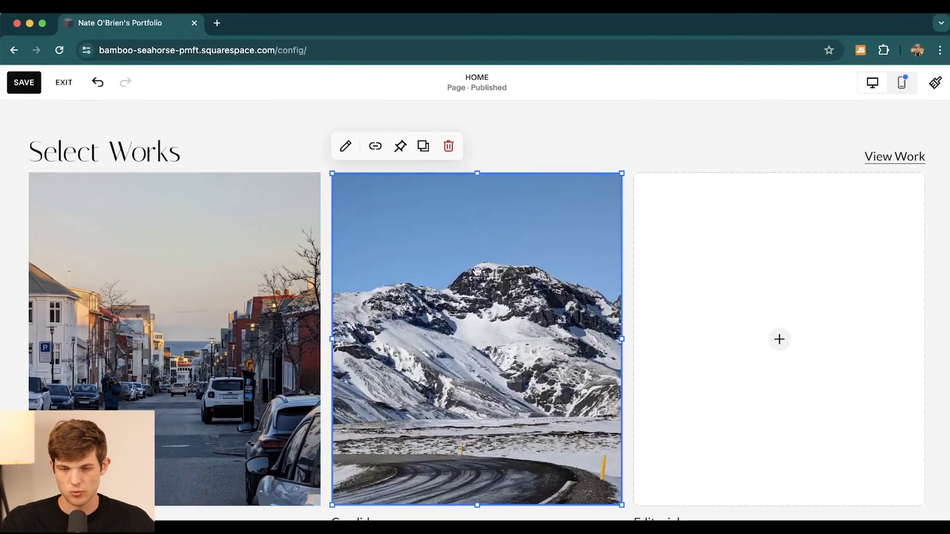
Step: Upload the waterfall photo into the right-hand slot, then start editing the Environmental caption
click(788, 344)
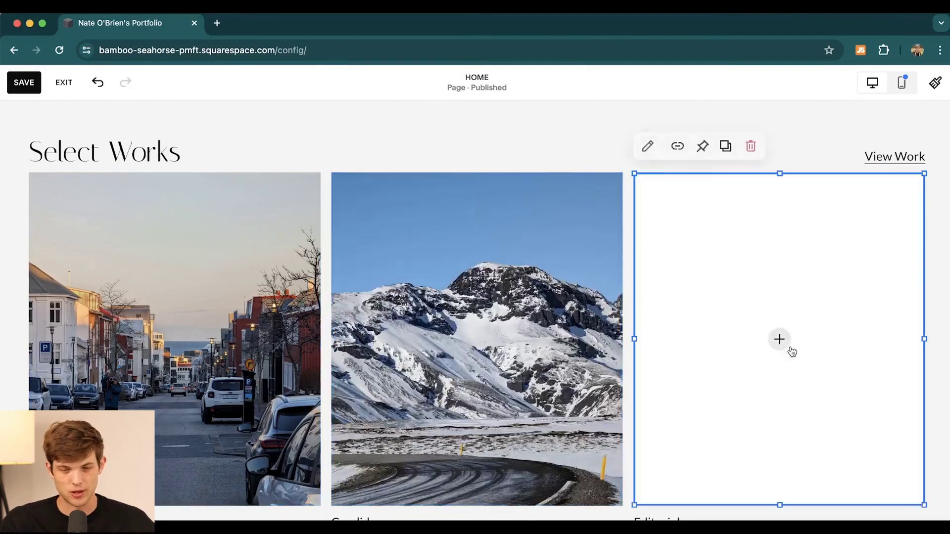
click(780, 342)
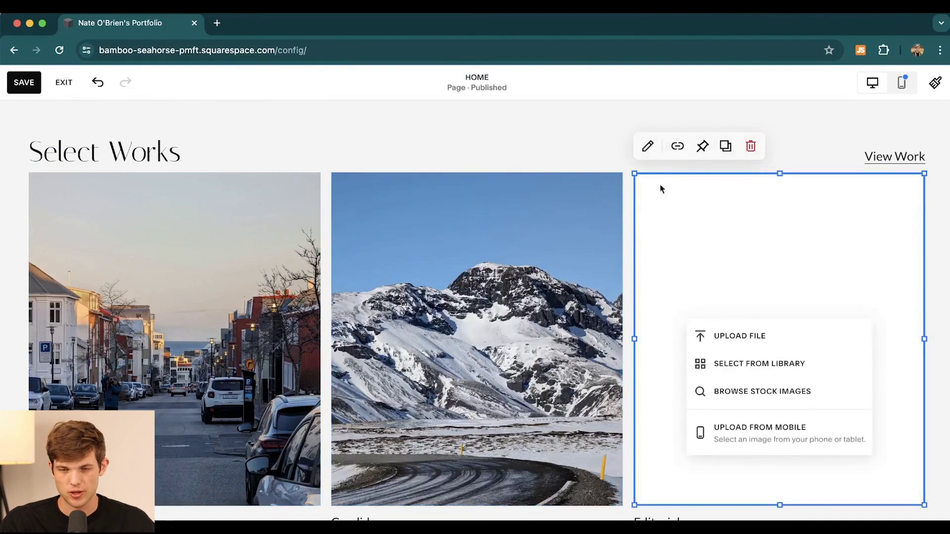
click(733, 335)
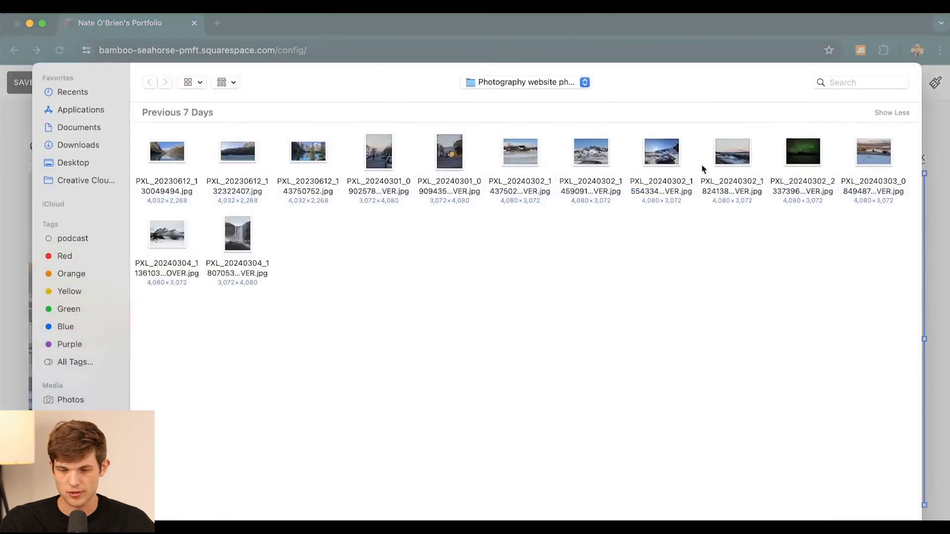
click(245, 237)
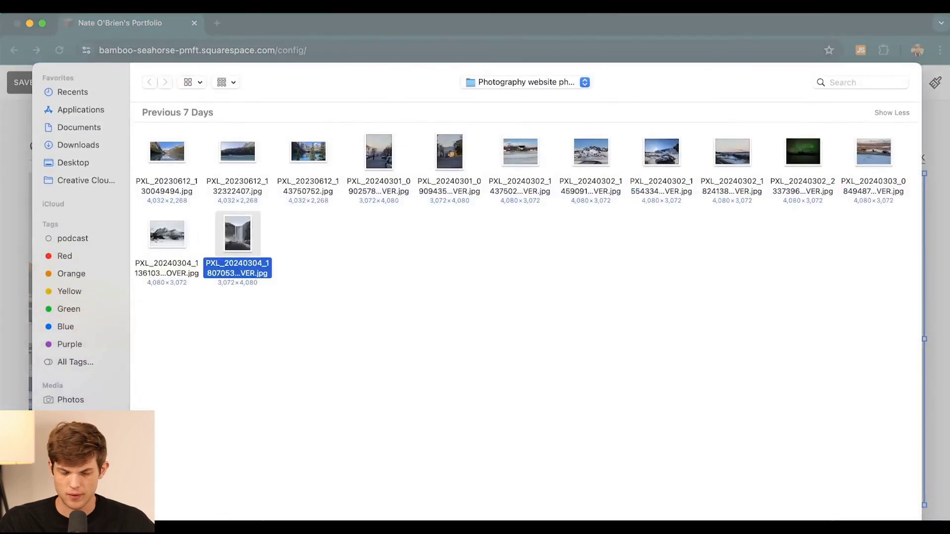
key(Return)
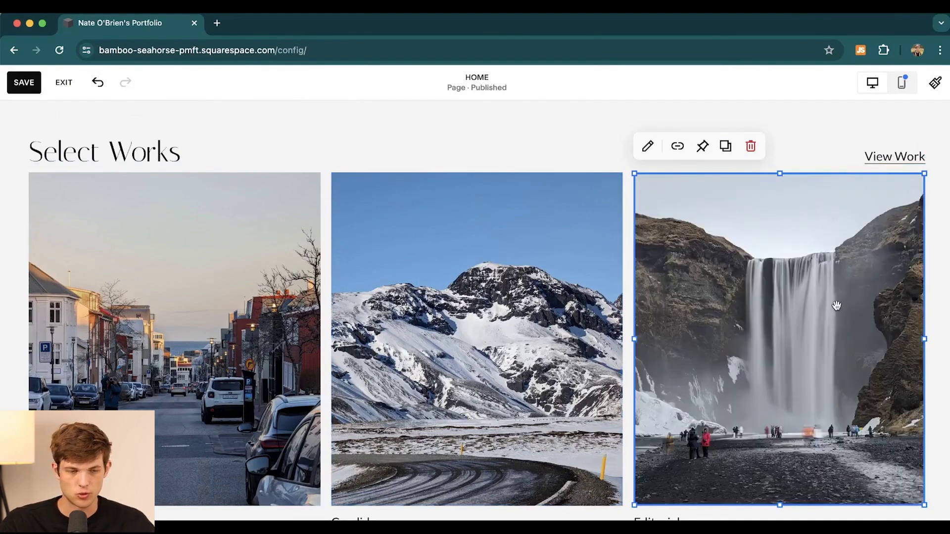
scroll(836, 306, down, 3)
click(91, 401)
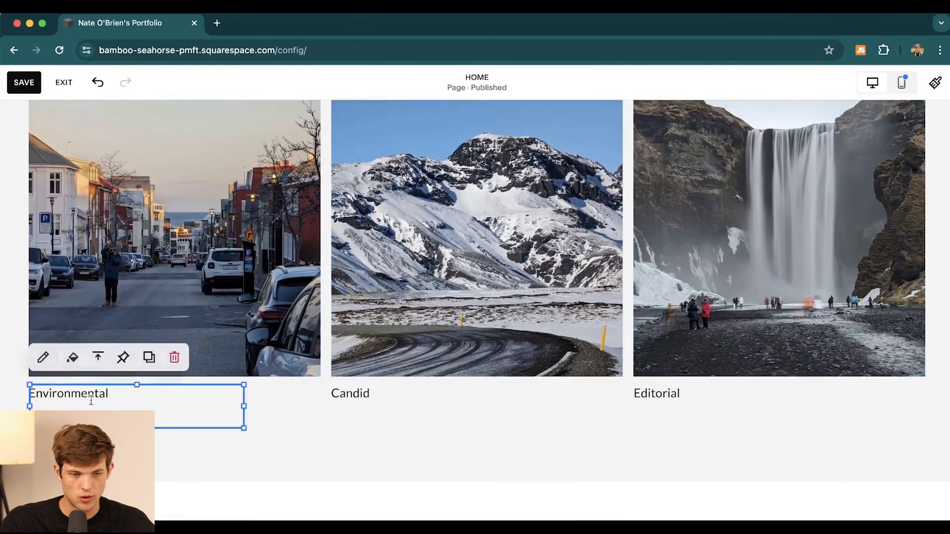
click(91, 401)
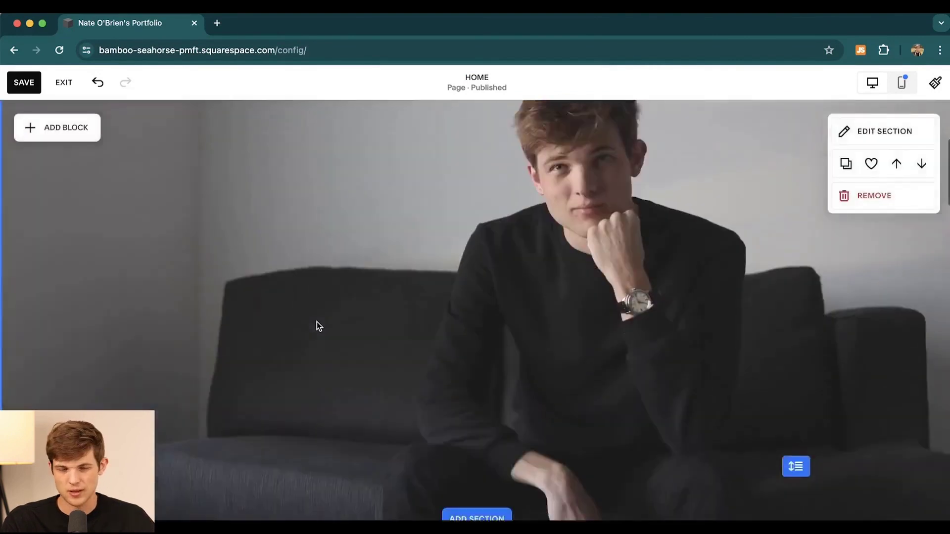
scroll(316, 322, up, 4)
scroll(351, 380, down, 4)
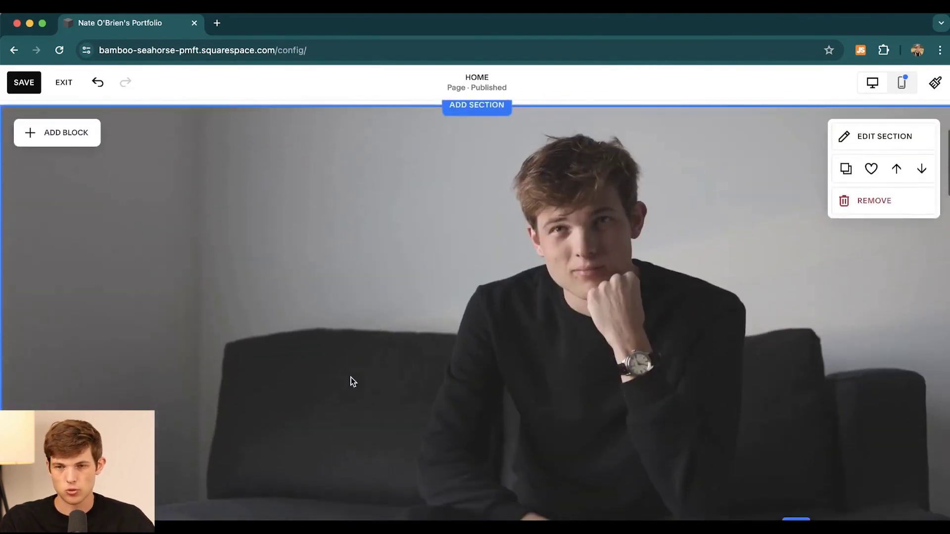
scroll(352, 379, down, 1)
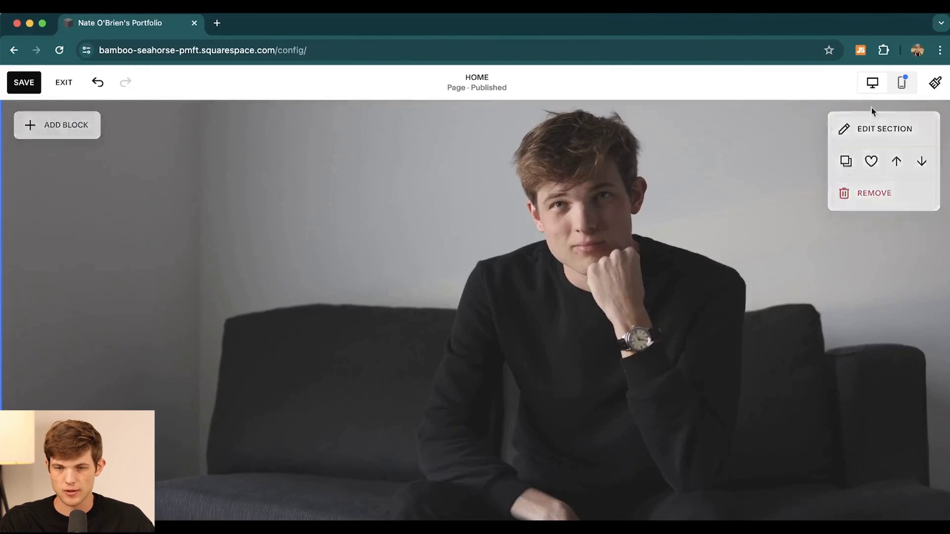
click(861, 133)
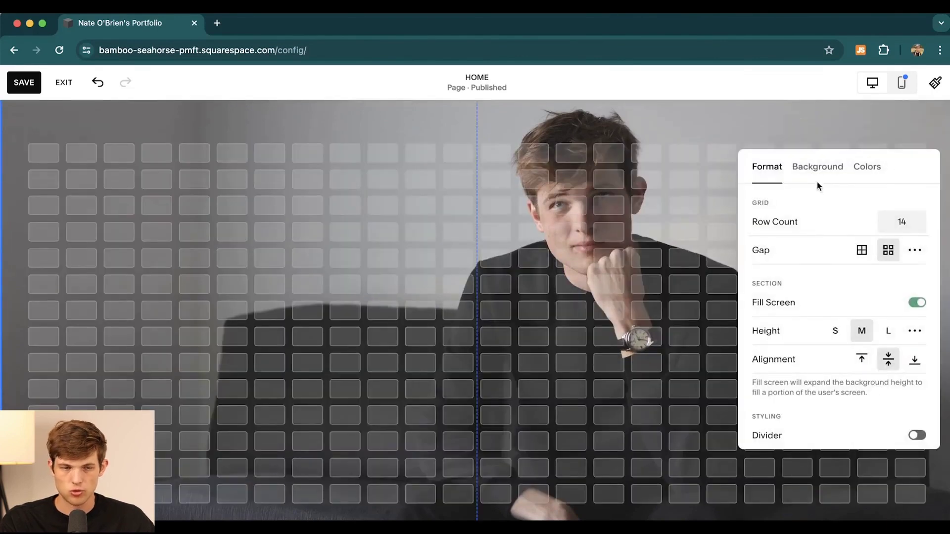
click(687, 122)
scroll(262, 157, up, 1)
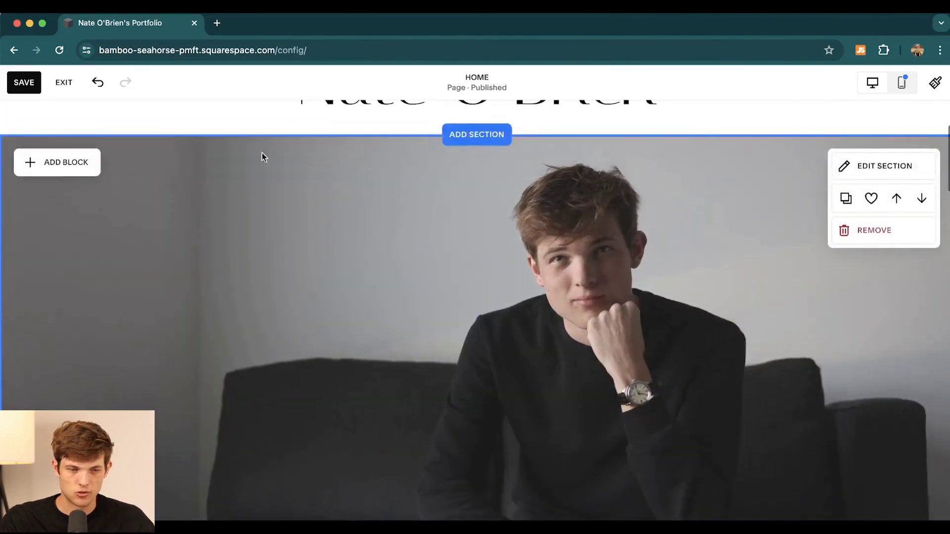
Step: Add a button block left of the portrait and relabel it from Learn more to 'Contact Me'
click(58, 162)
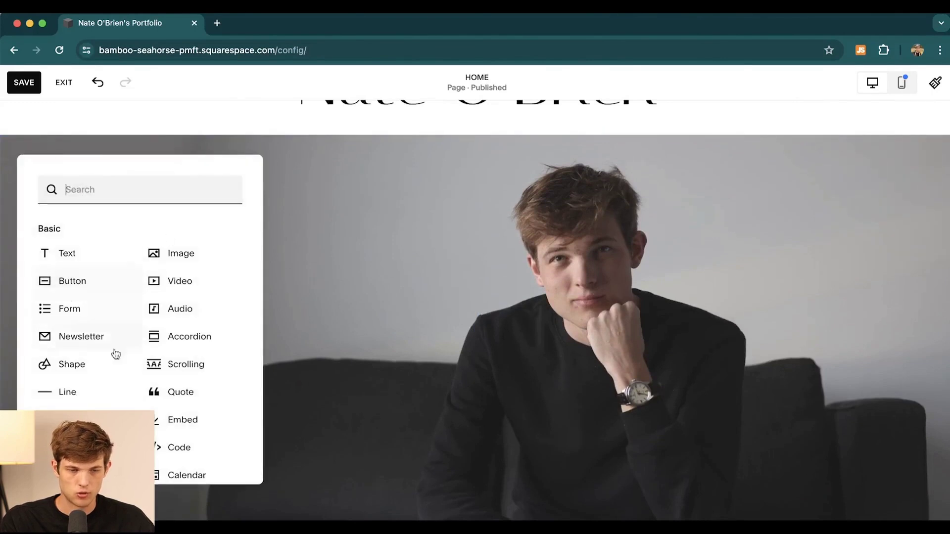
scroll(212, 441, down, 3)
scroll(94, 346, up, 3)
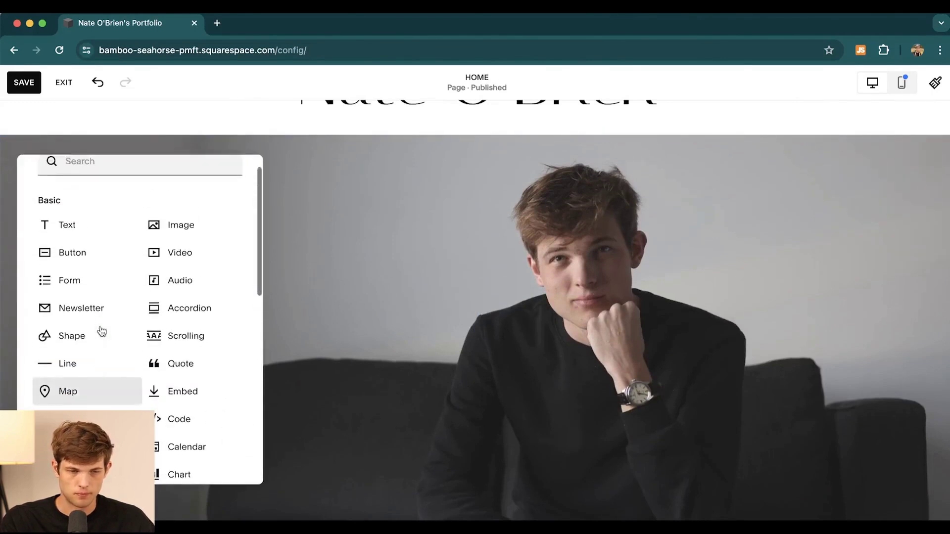
click(70, 258)
drag(142, 221, 218, 326)
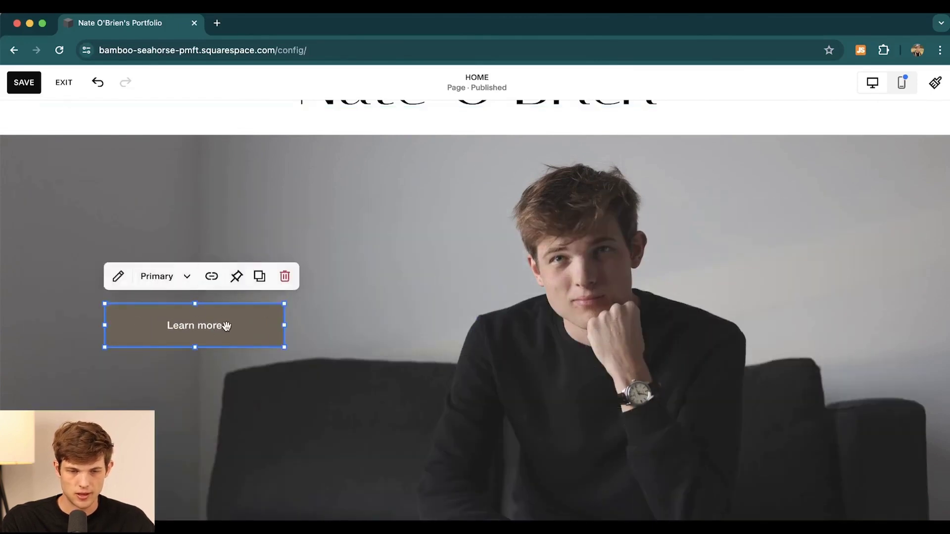
double_click(226, 325)
triple_click(369, 315)
key(BackSpace)
text(Contact Me)
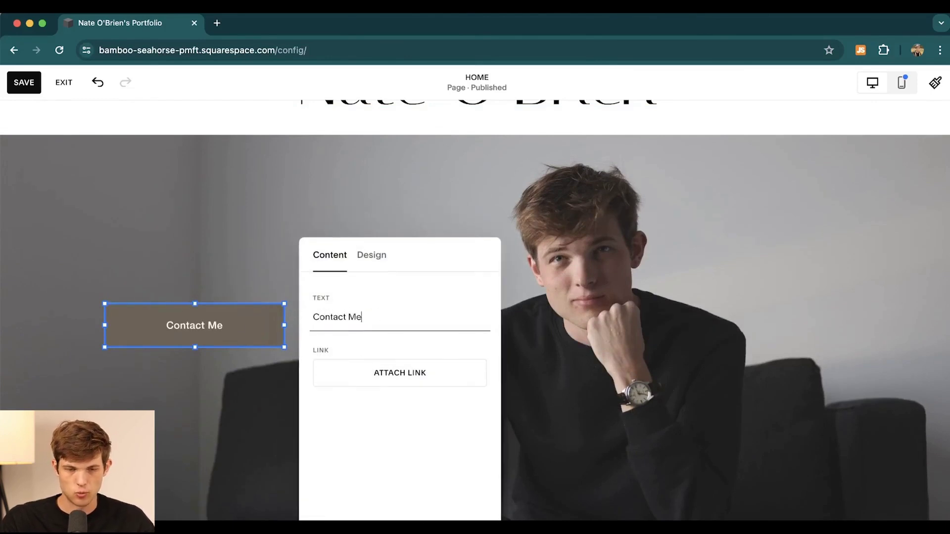
Step: Link the Contact Me button to an email to the owner's address
click(385, 377)
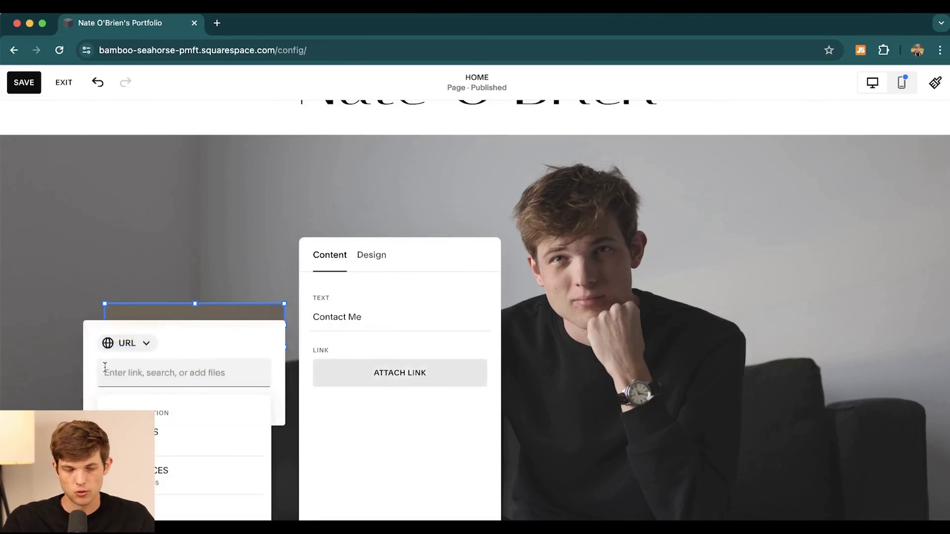
click(126, 344)
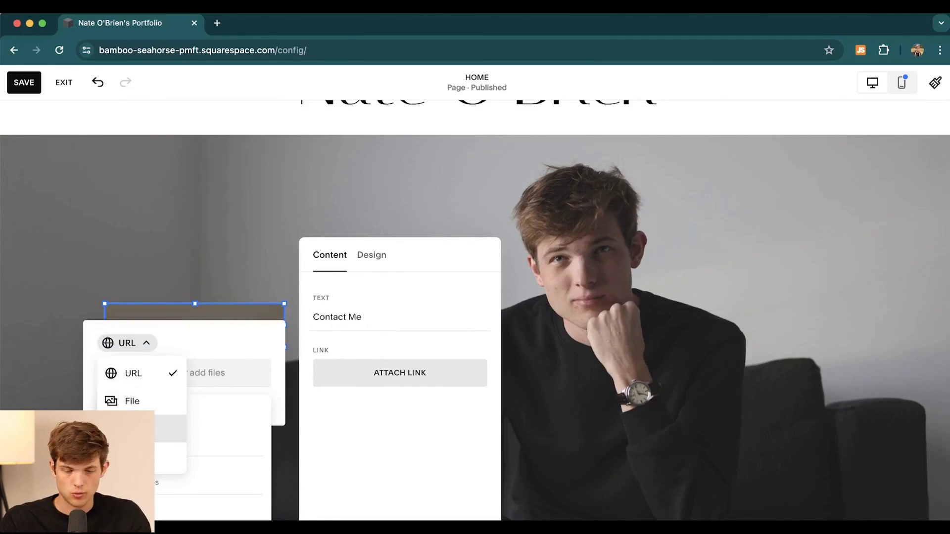
click(138, 428)
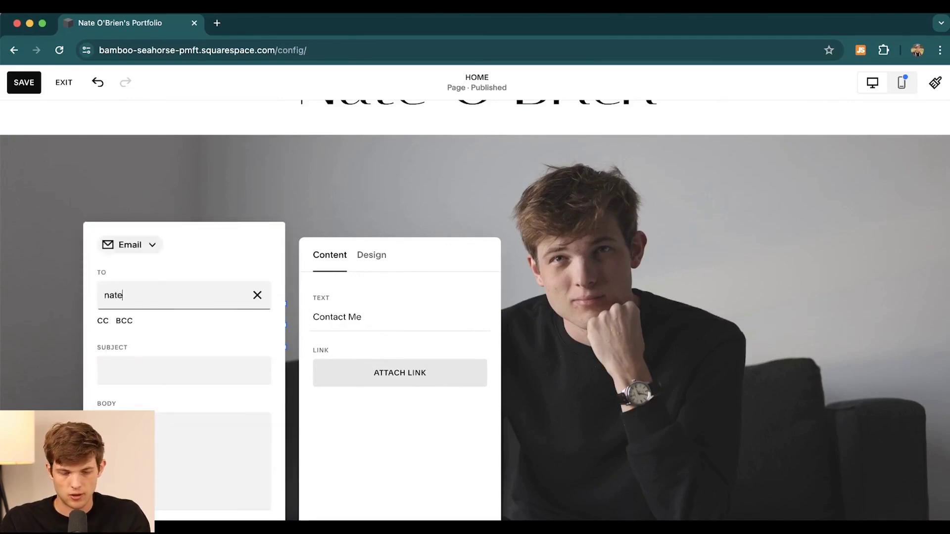
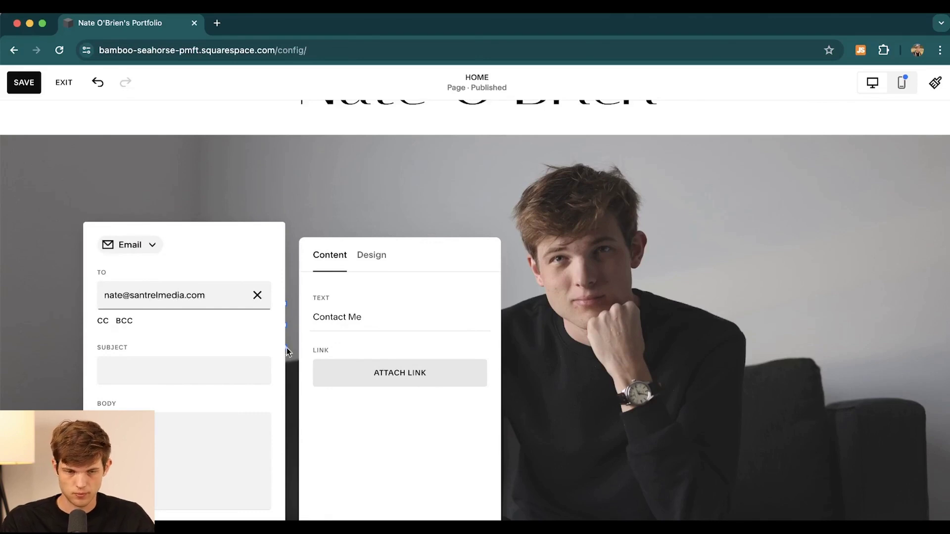
click(360, 212)
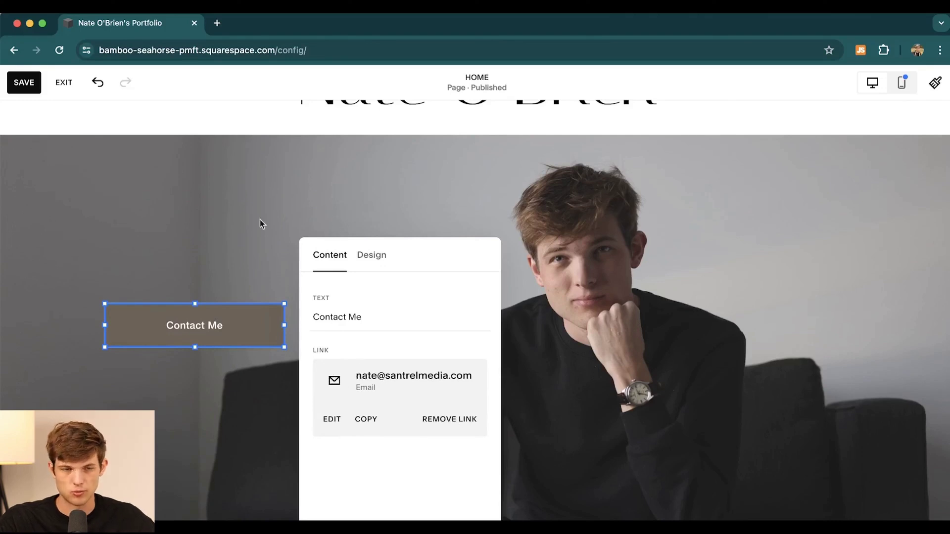
click(220, 204)
scroll(594, 276, up, 3)
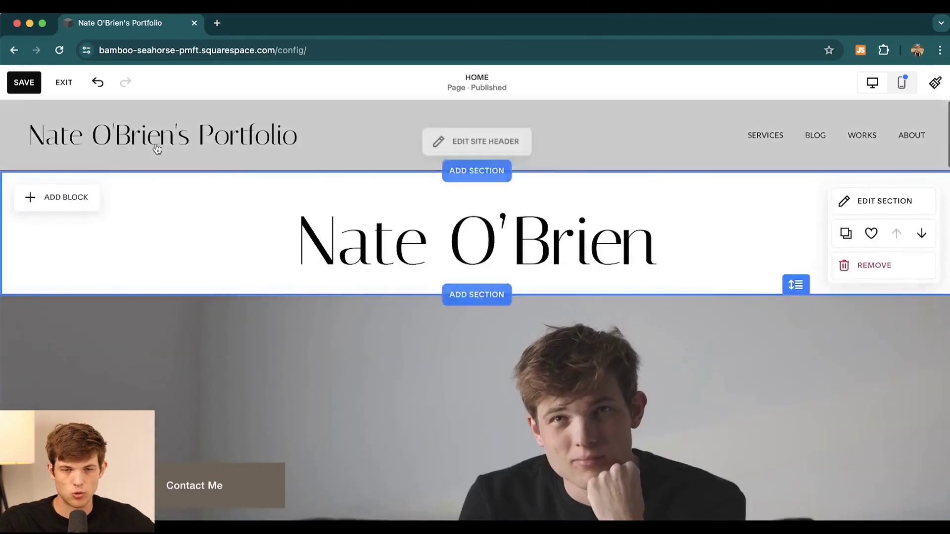
Step: Save the homepage, exit to the dashboard, and view the Personal, Business and Commerce plans
click(25, 82)
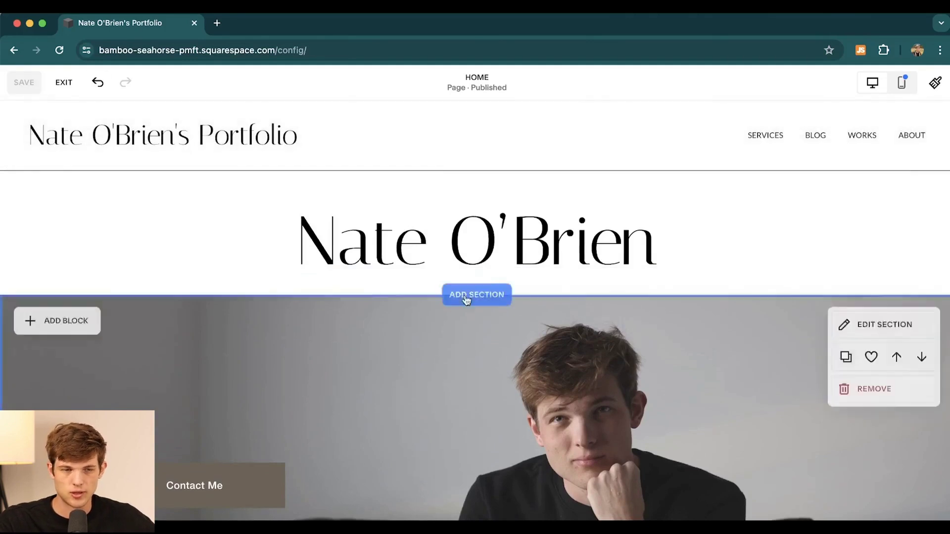
click(64, 93)
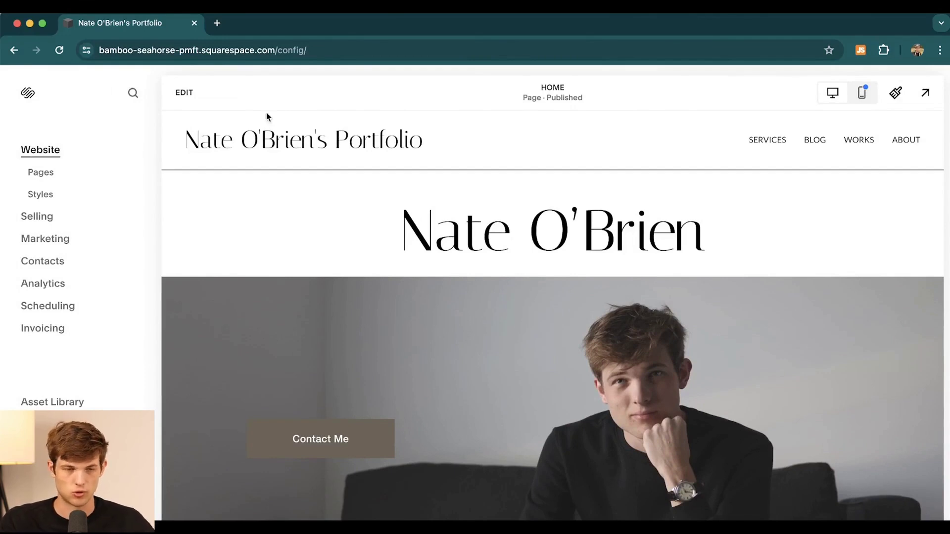
drag(316, 49, 99, 50)
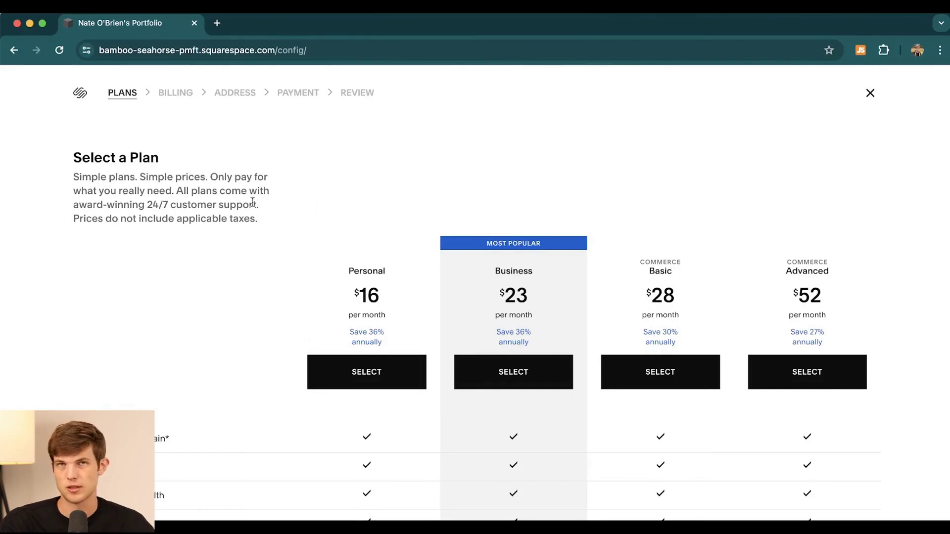
scroll(235, 259, down, 2)
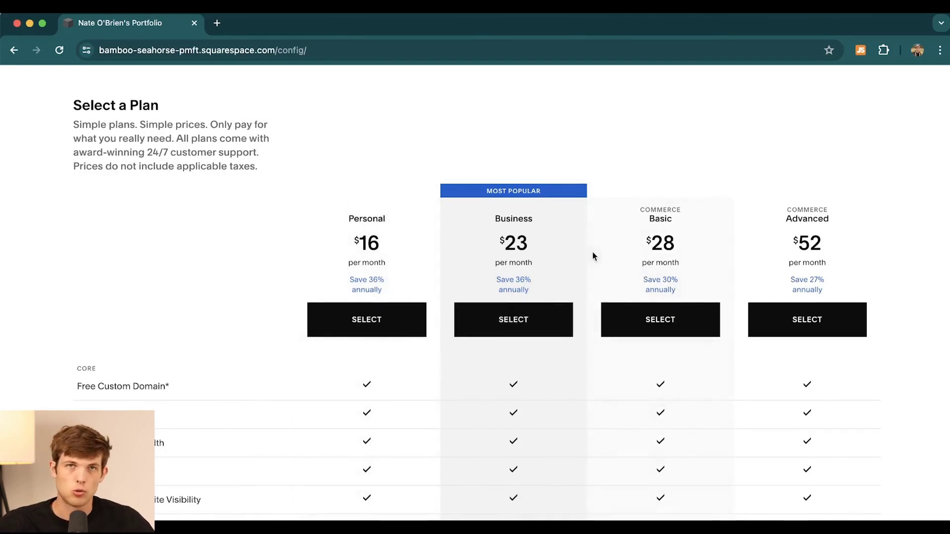
scroll(574, 343, down, 2)
scroll(574, 344, up, 2)
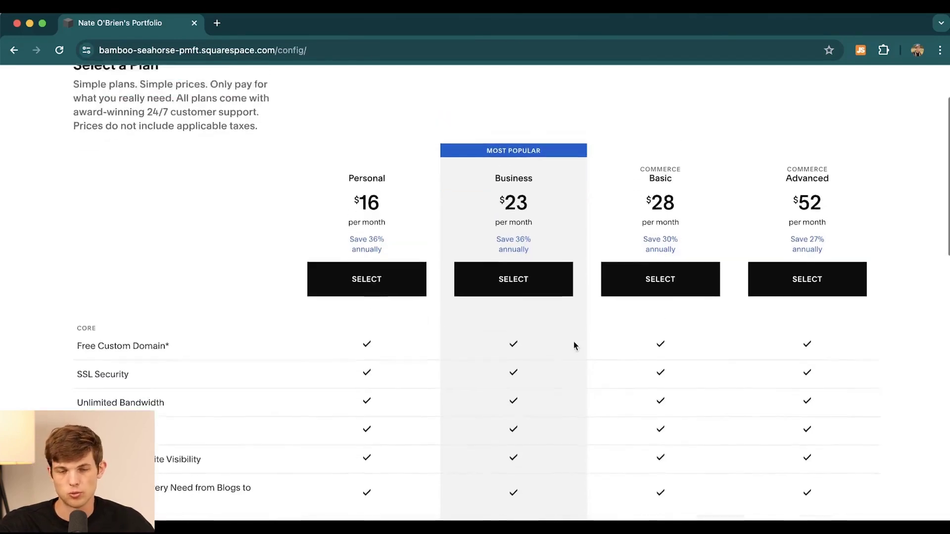
scroll(574, 345, down, 2)
scroll(573, 345, down, 2)
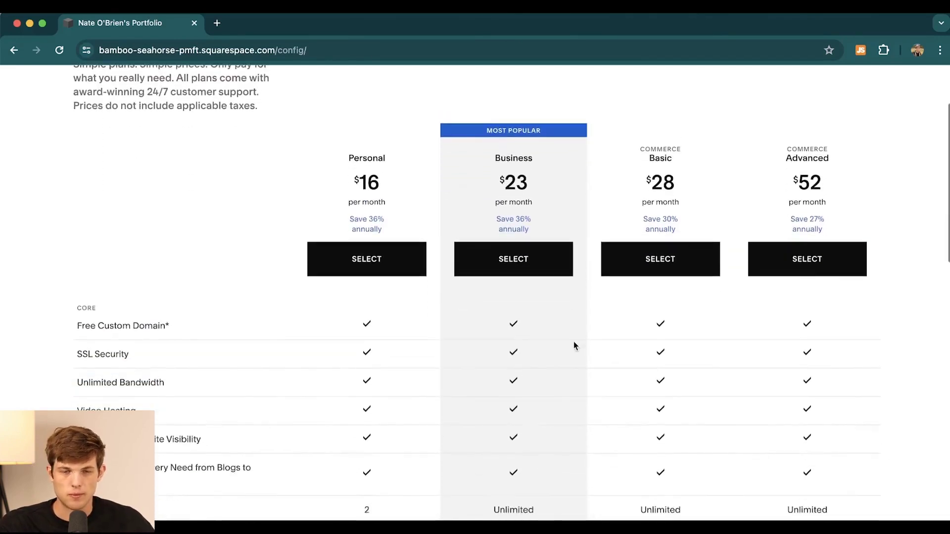
scroll(574, 345, up, 1)
scroll(574, 345, down, 3)
scroll(574, 345, up, 2)
scroll(574, 345, up, 1)
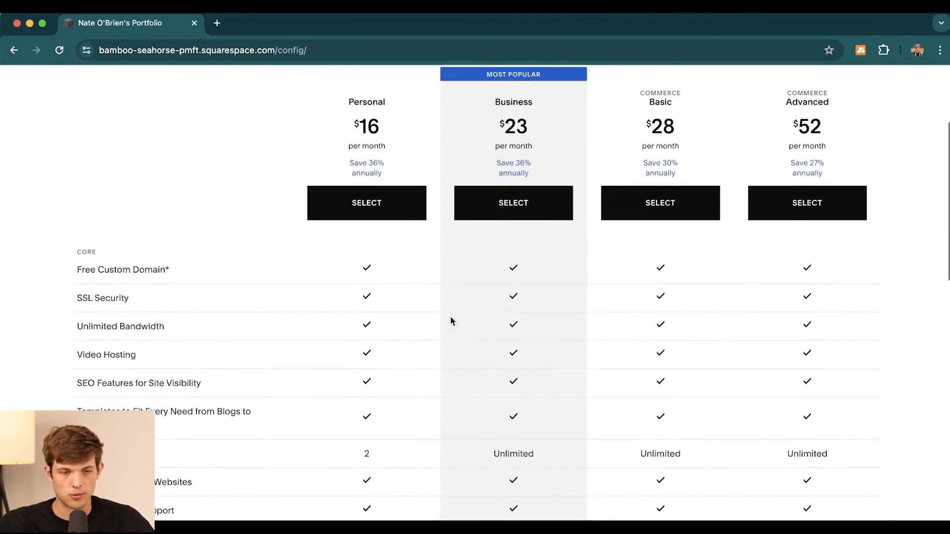
mouse_move(166, 274)
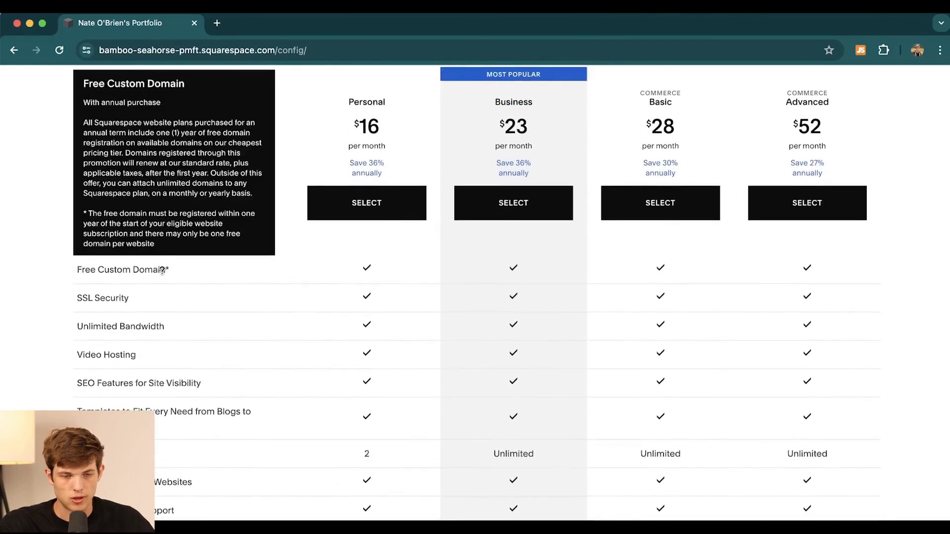
scroll(299, 370, down, 3)
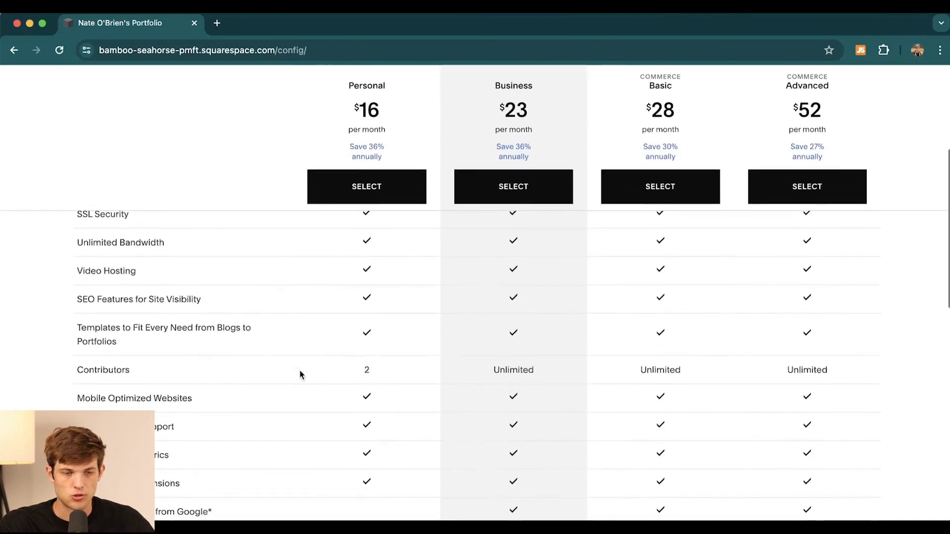
mouse_move(265, 397)
scroll(266, 396, up, 3)
mouse_move(123, 324)
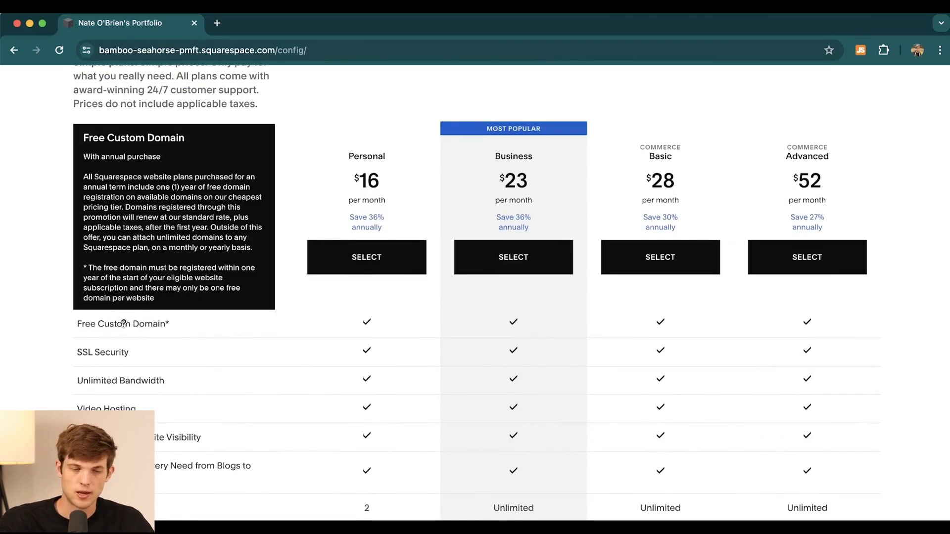
scroll(254, 415, down, 3)
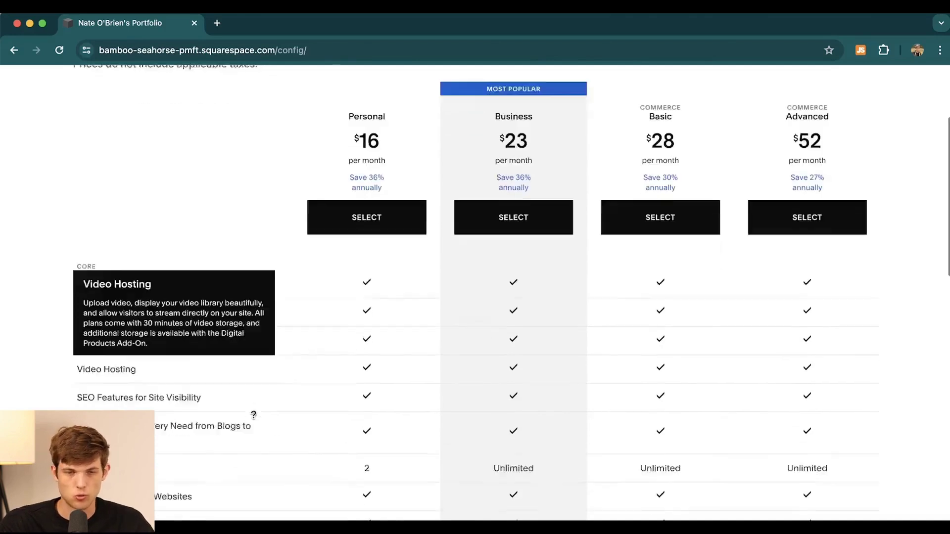
mouse_move(253, 415)
scroll(253, 415, down, 4)
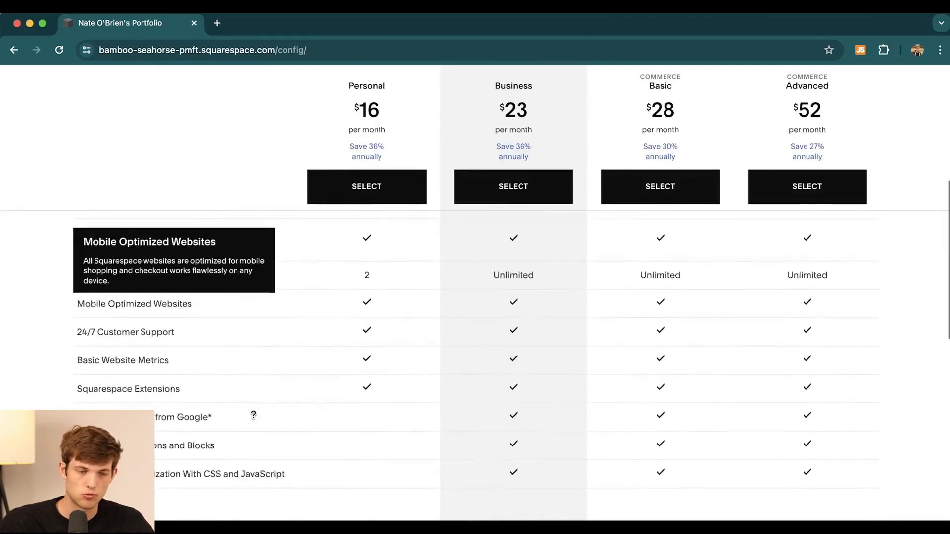
scroll(254, 414, down, 9)
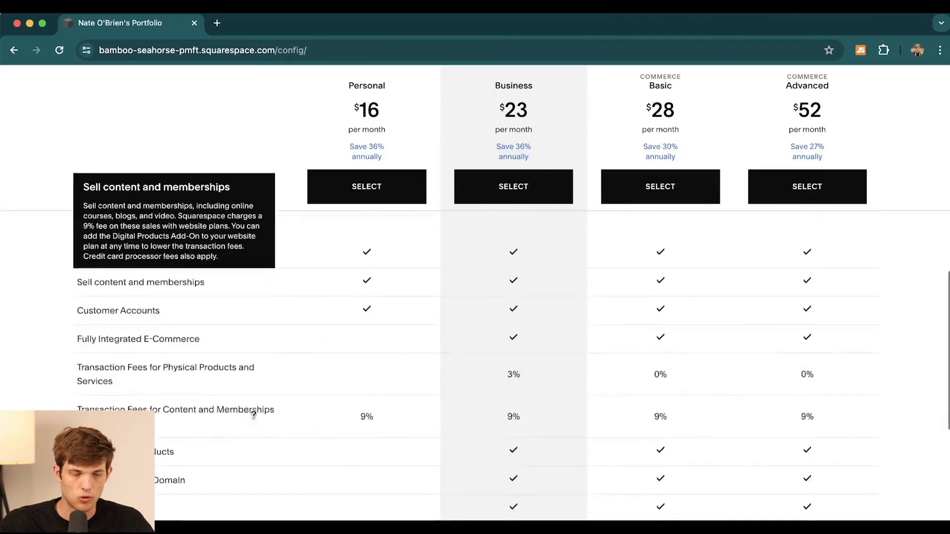
scroll(254, 420, down, 1)
scroll(254, 420, down, 2)
scroll(254, 416, up, 1)
scroll(253, 416, down, 6)
scroll(253, 415, up, 20)
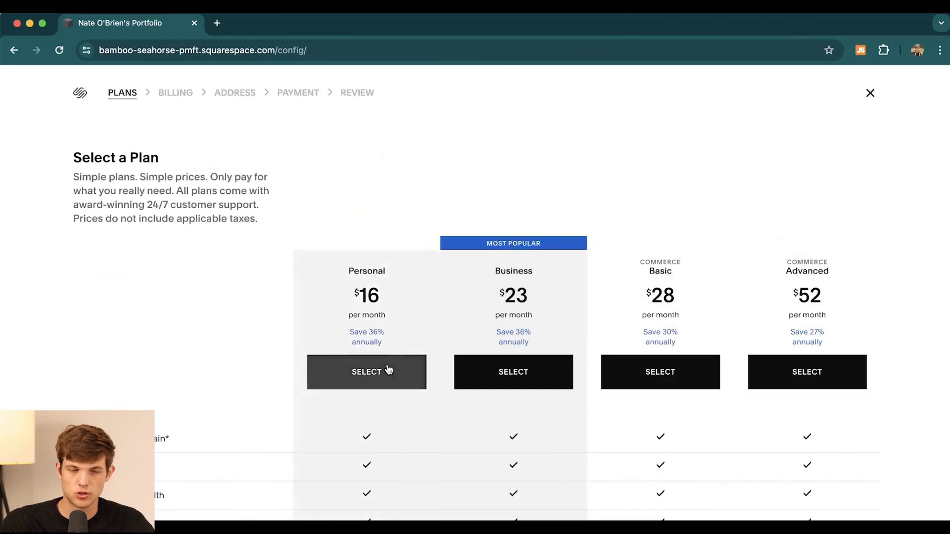
Step: Select the Personal plan with annual billing and begin entering the billing street address
click(346, 376)
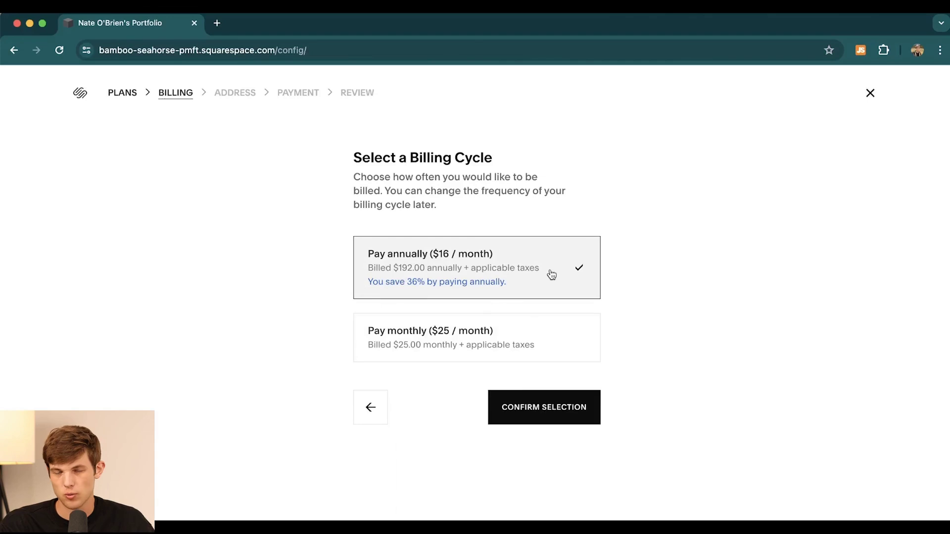
click(531, 411)
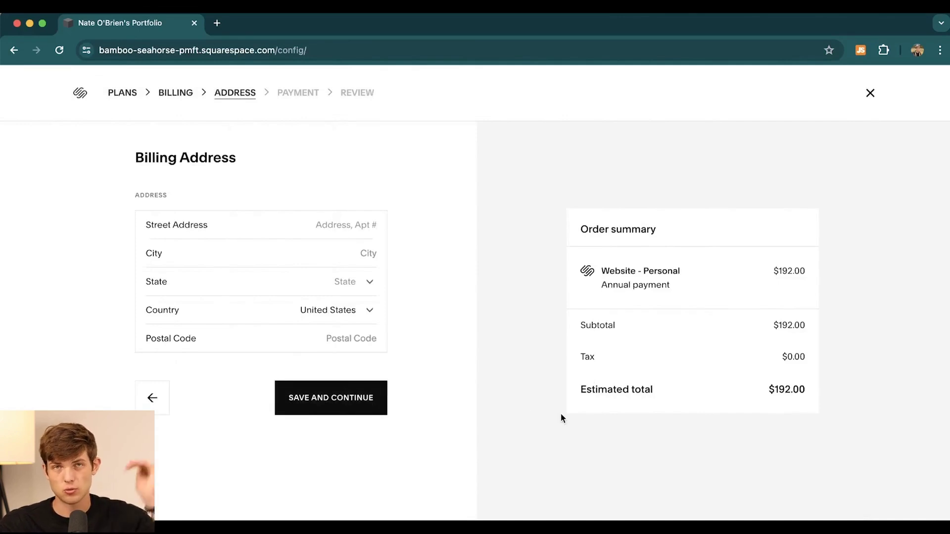
click(246, 230)
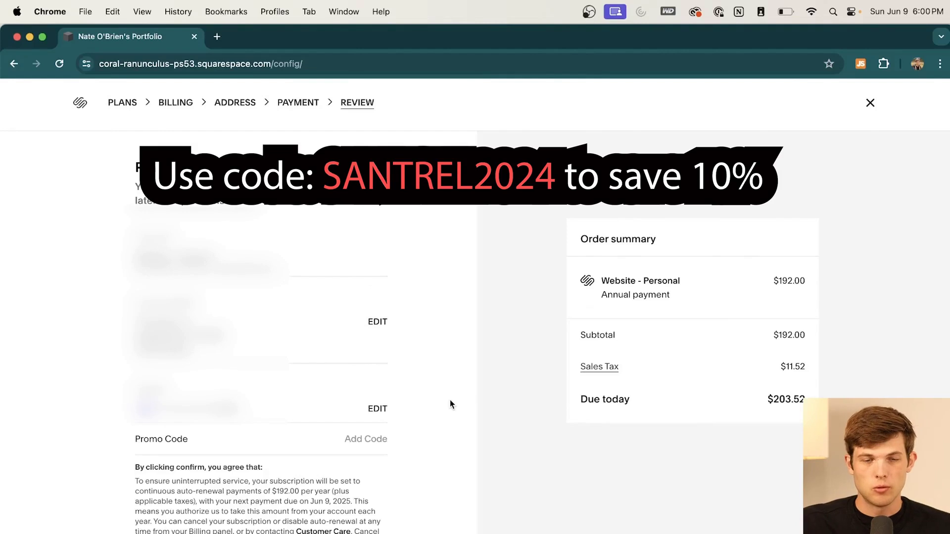
Step: Enter and apply the 10% promo code, then check the -$19.20 discount in the order summary
click(354, 443)
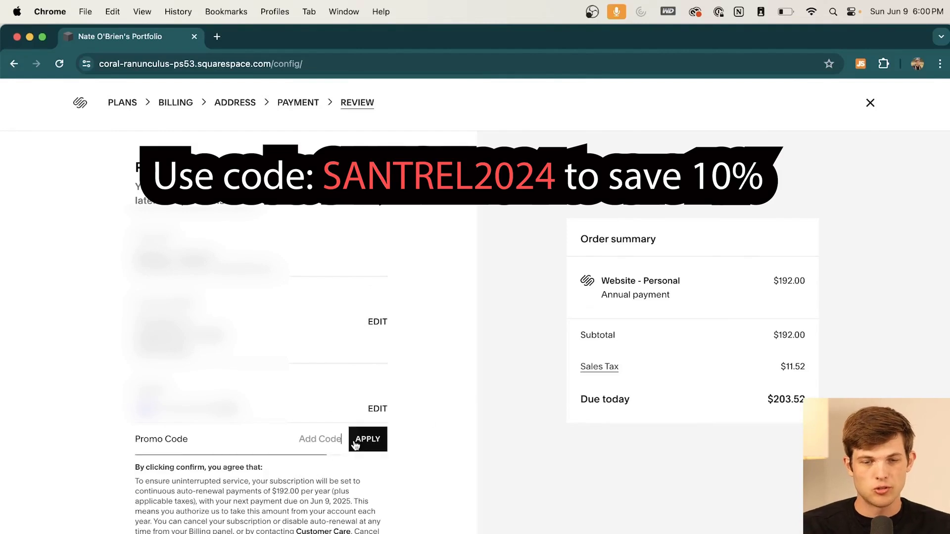
text(SANTEL)
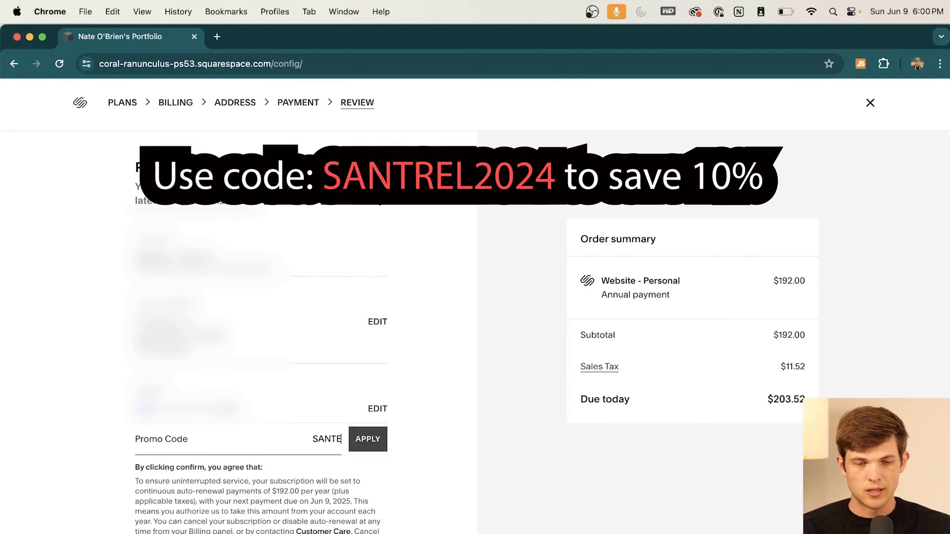
key(BackSpace)
key(BackSpace)
text(REL)
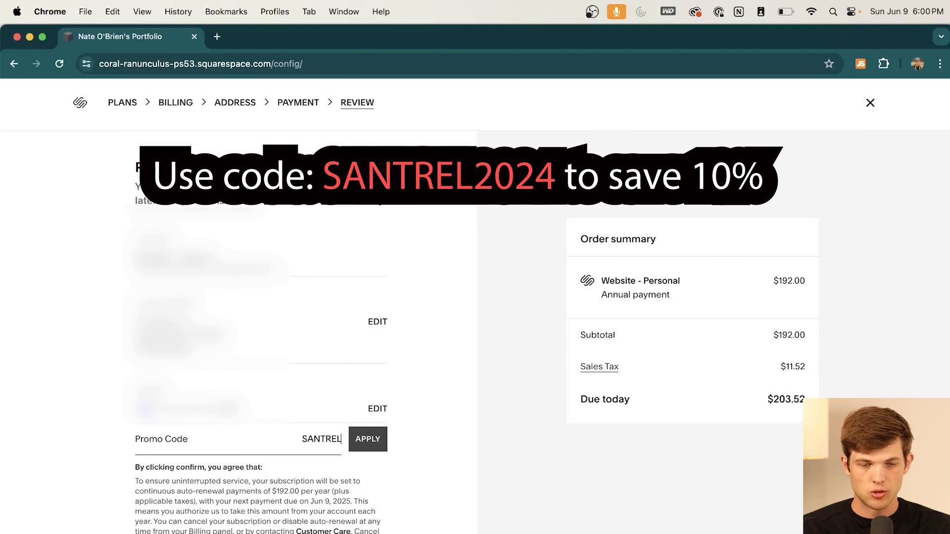
text(2024)
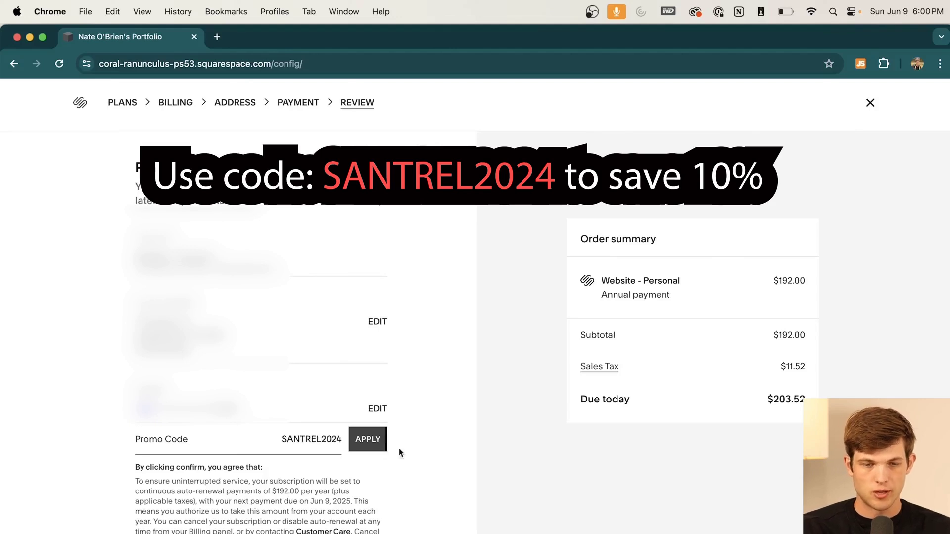
click(366, 447)
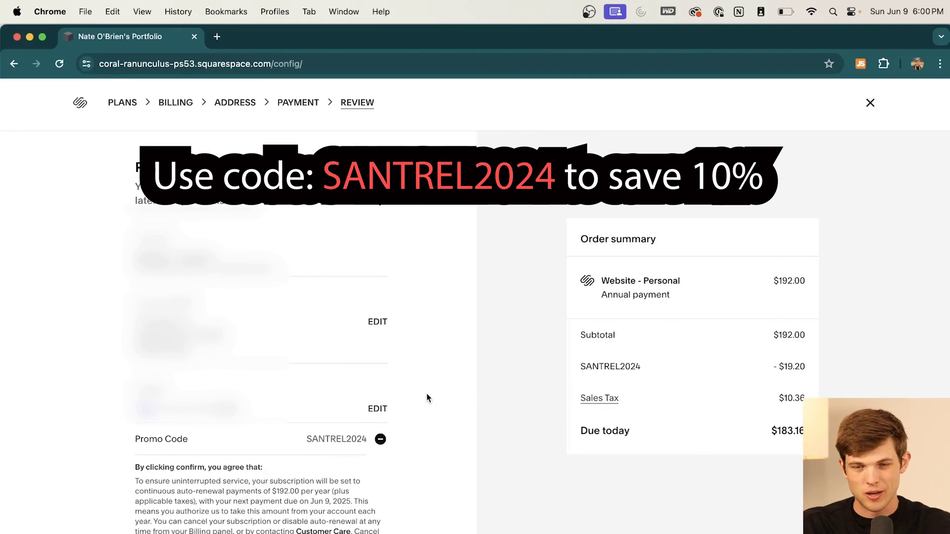
drag(772, 367, 808, 368)
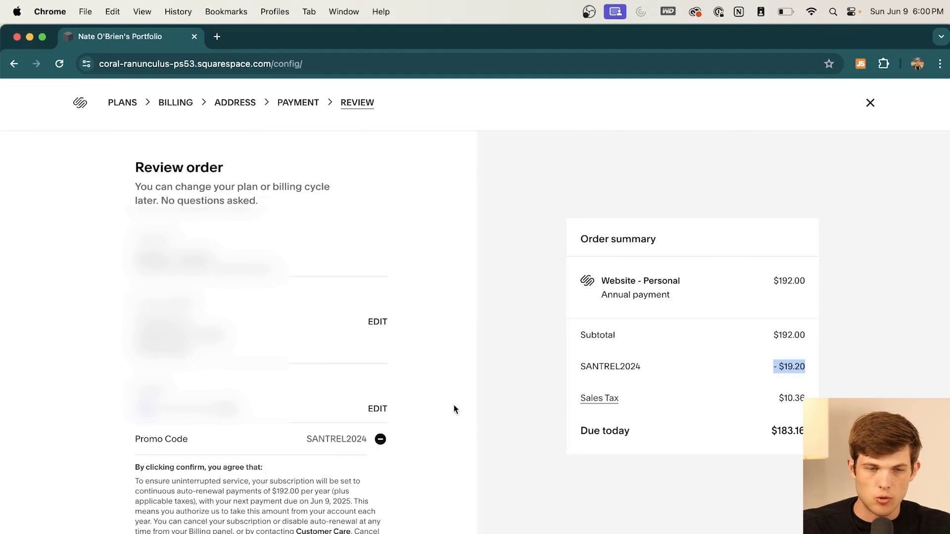
scroll(453, 409, down, 2)
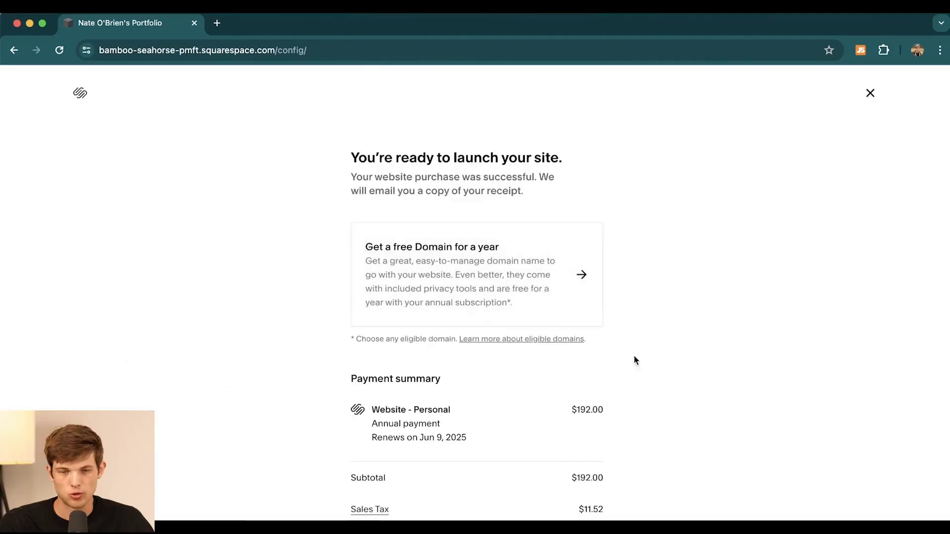
scroll(634, 355, down, 3)
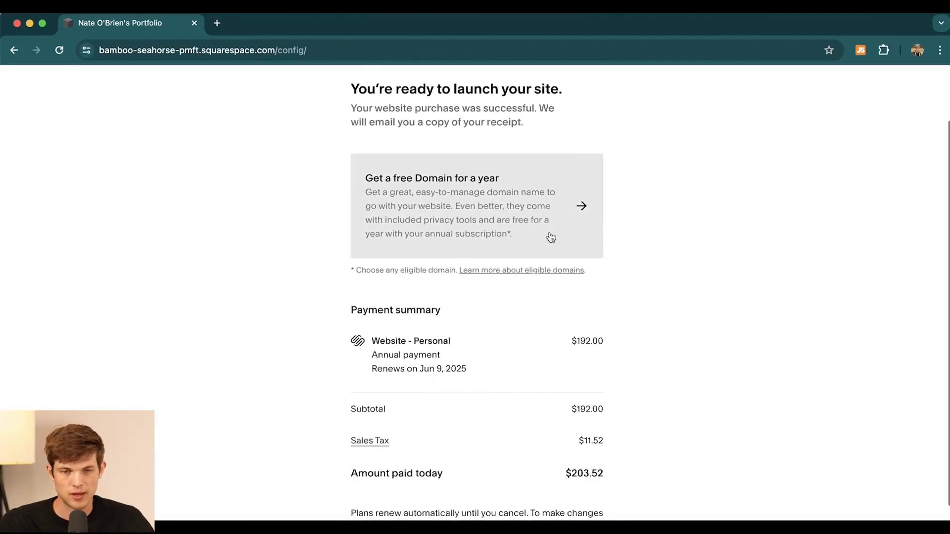
Step: Add the free one-year .com domain to the cart and complete its $0.00 checkout
click(541, 222)
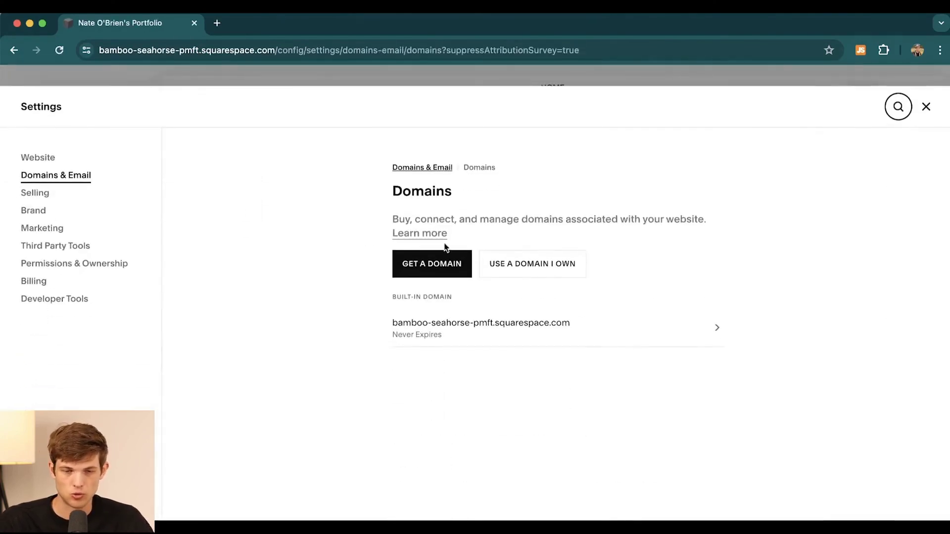
click(426, 270)
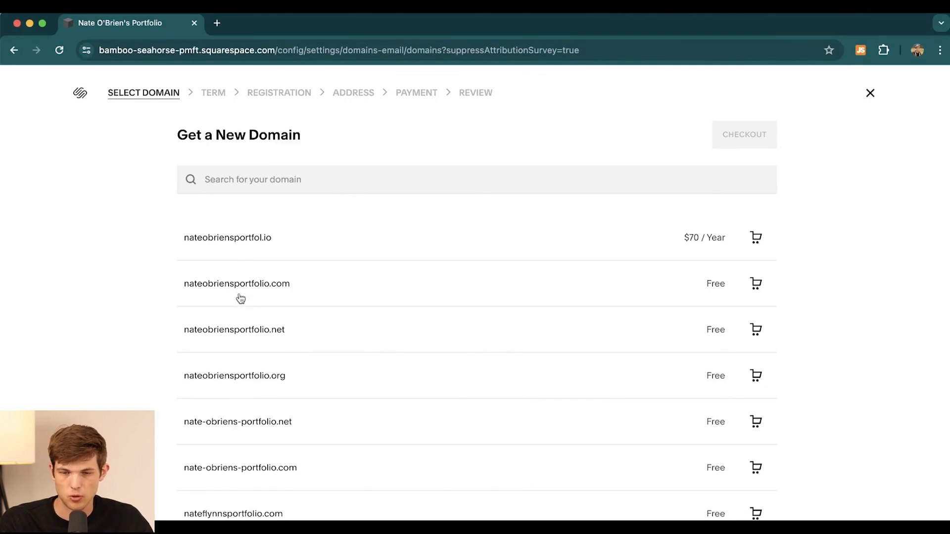
click(715, 287)
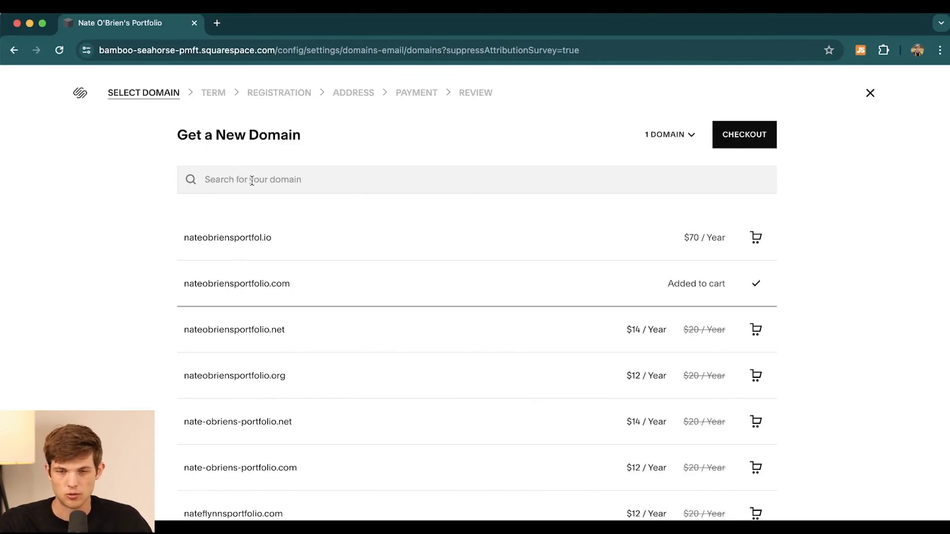
click(745, 139)
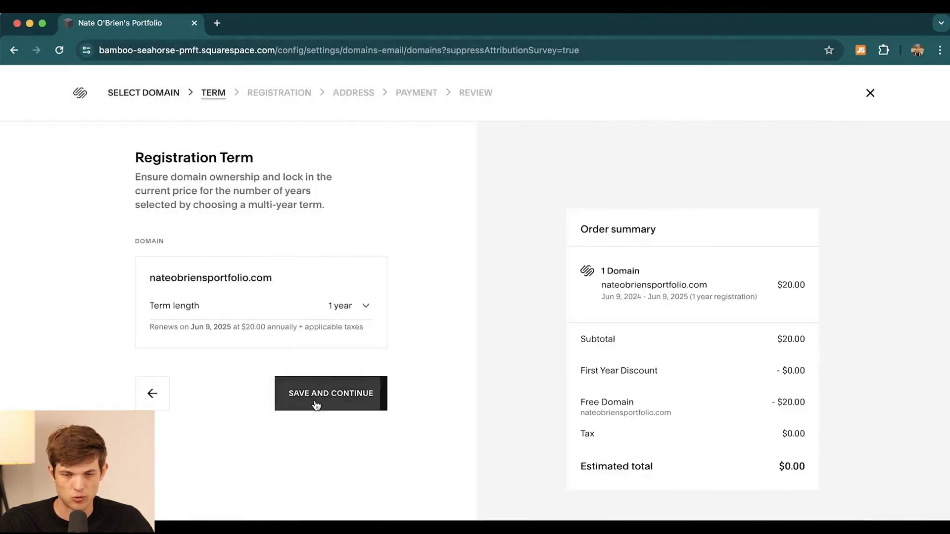
click(328, 393)
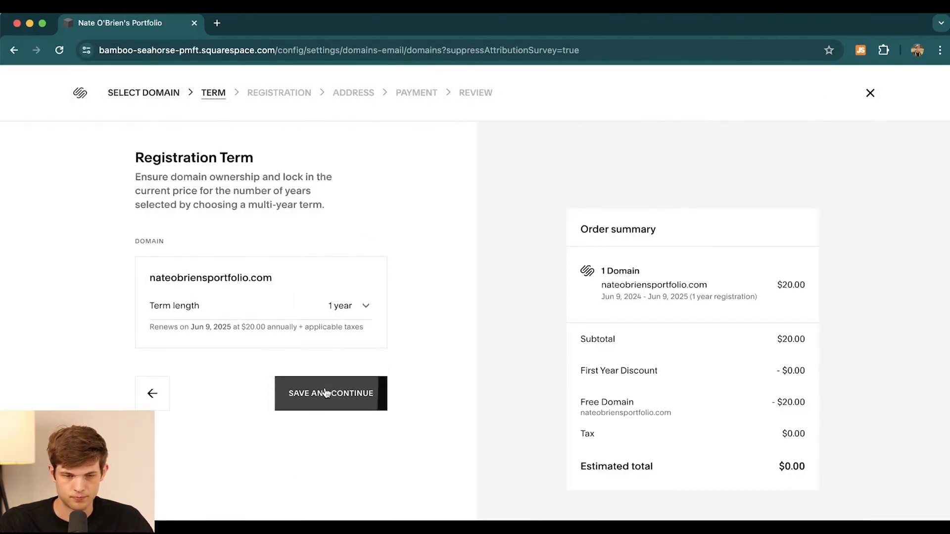
scroll(692, 335, down, 5)
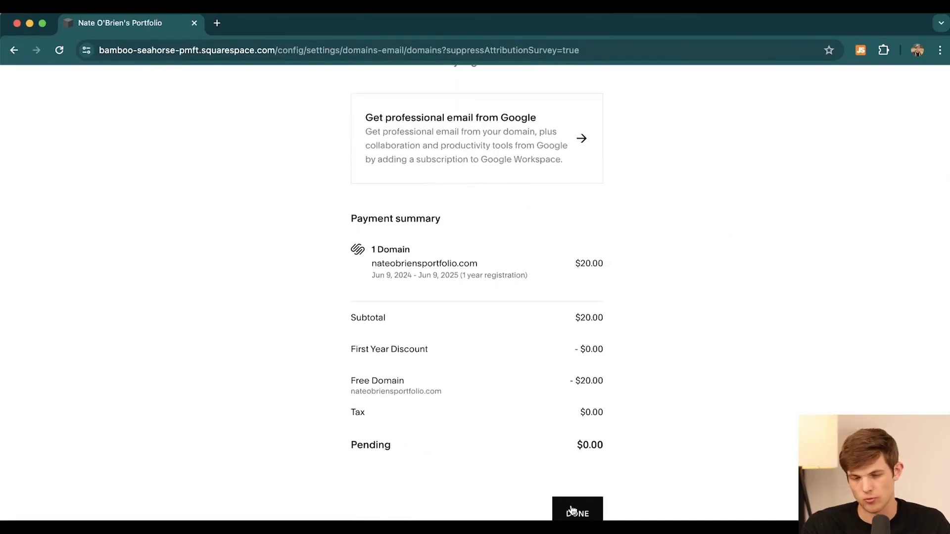
click(574, 512)
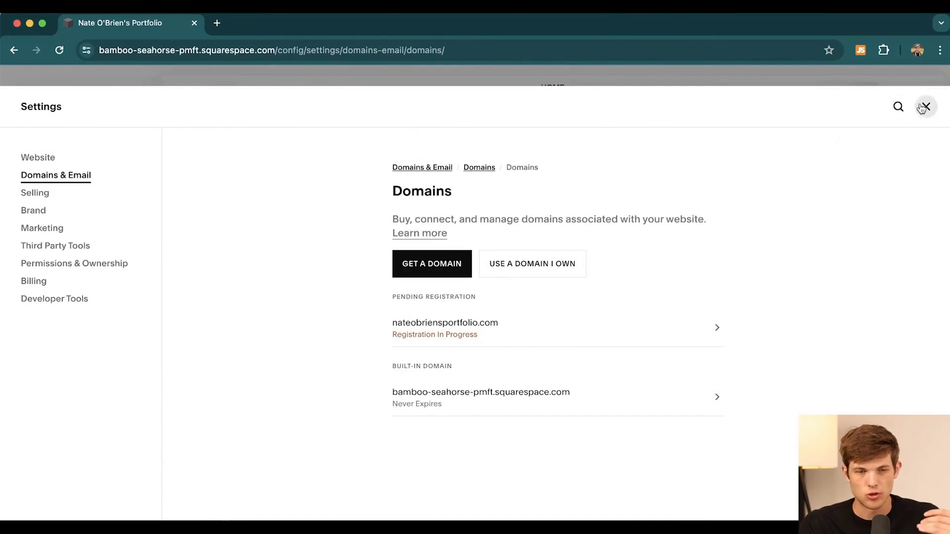
Step: Close the Domains settings panel to get back to the site editor
click(926, 108)
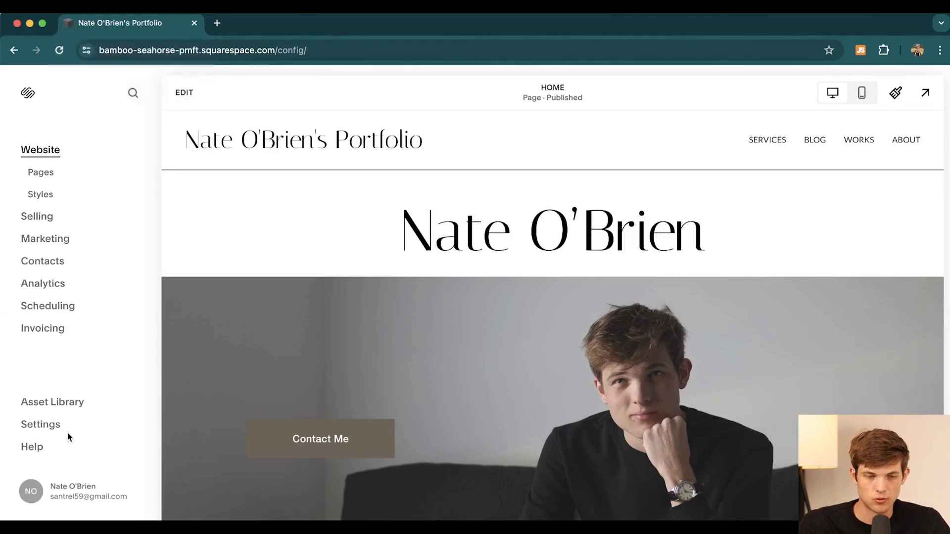
Step: Upload n.jpeg as the Default favicon under Website > Favicon and save it
click(44, 426)
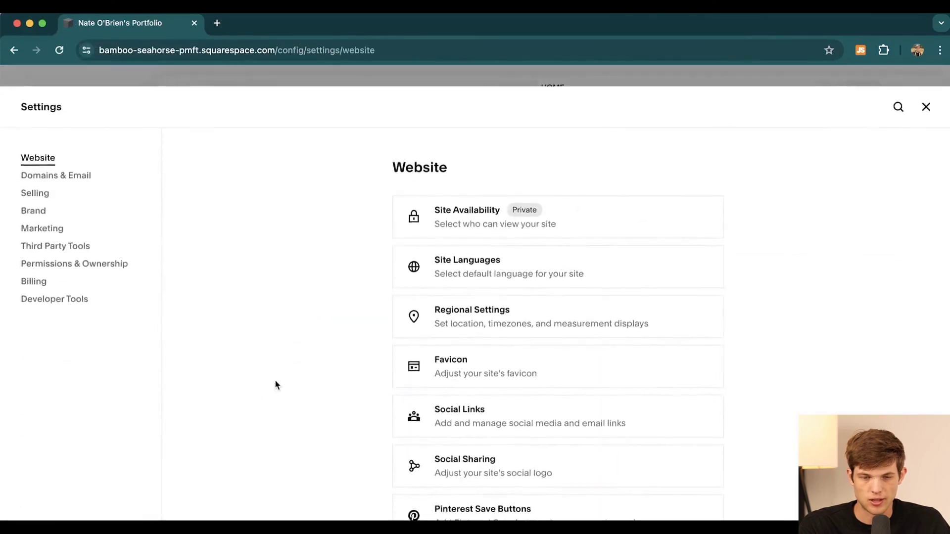
click(469, 373)
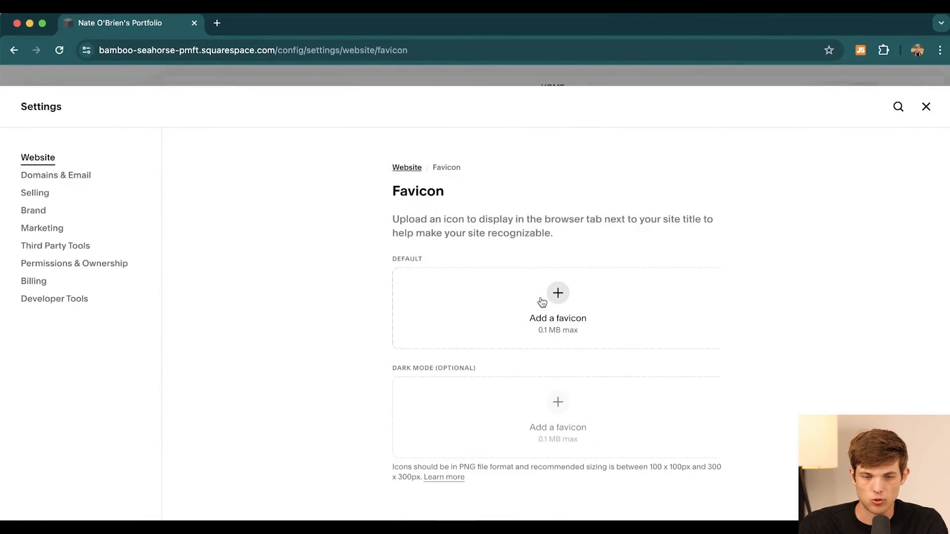
click(600, 291)
click(306, 300)
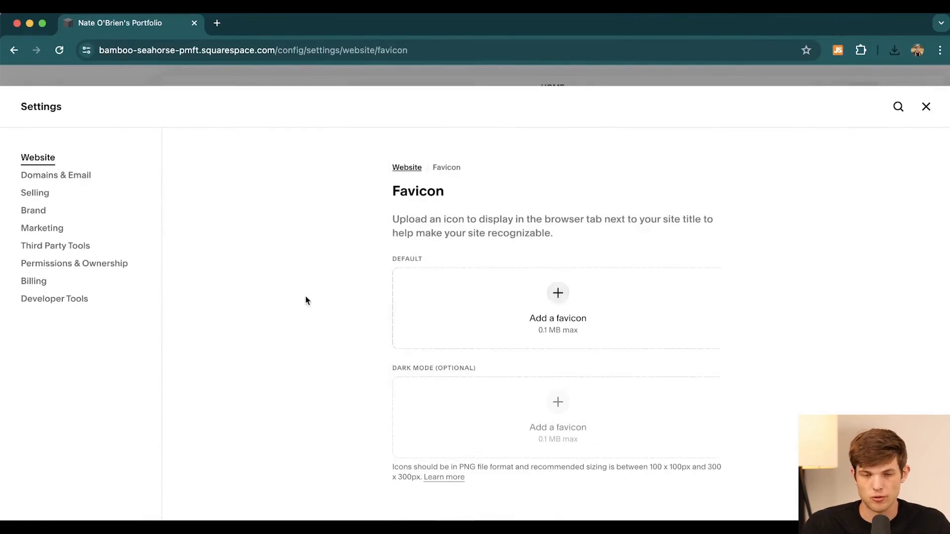
click(556, 295)
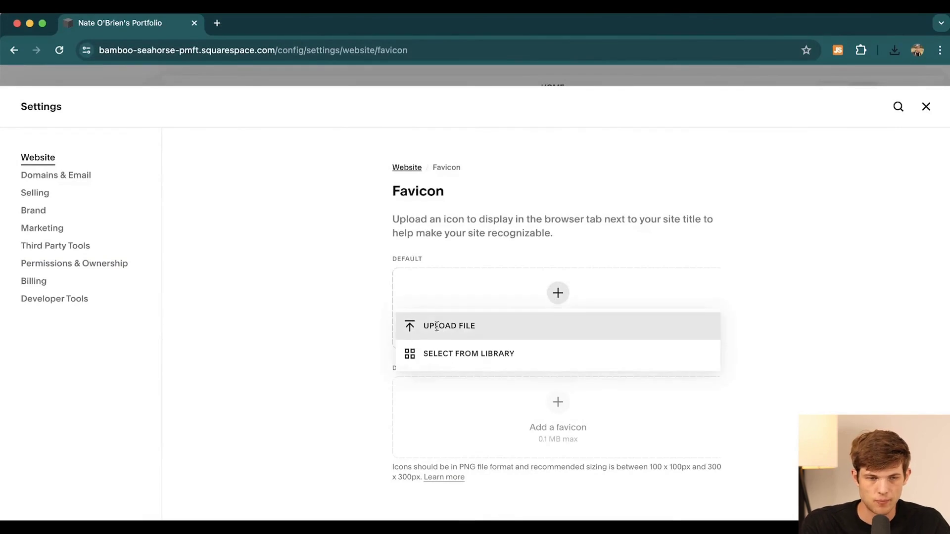
click(436, 326)
key(Return)
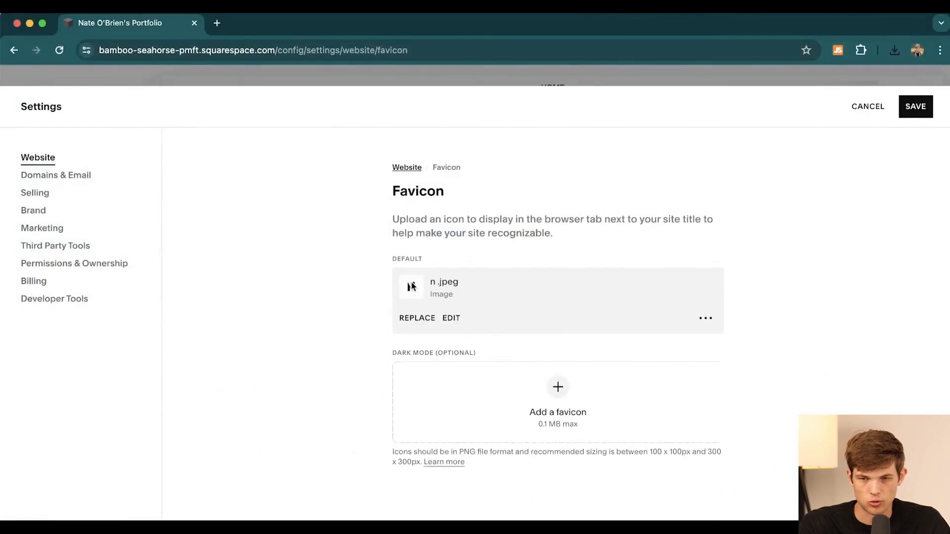
click(914, 108)
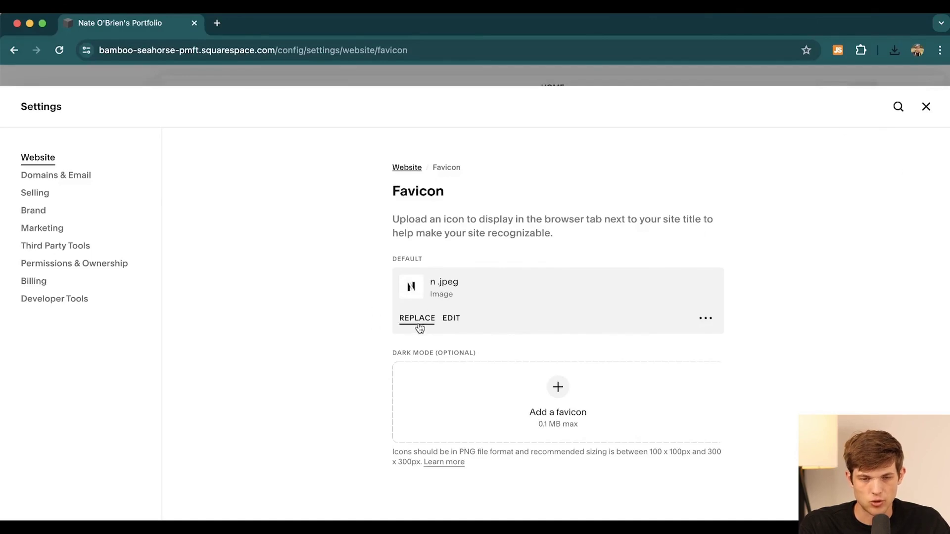
Step: Edit the favicon image to brightness -9, confirm the save, and save the favicon settings
click(451, 318)
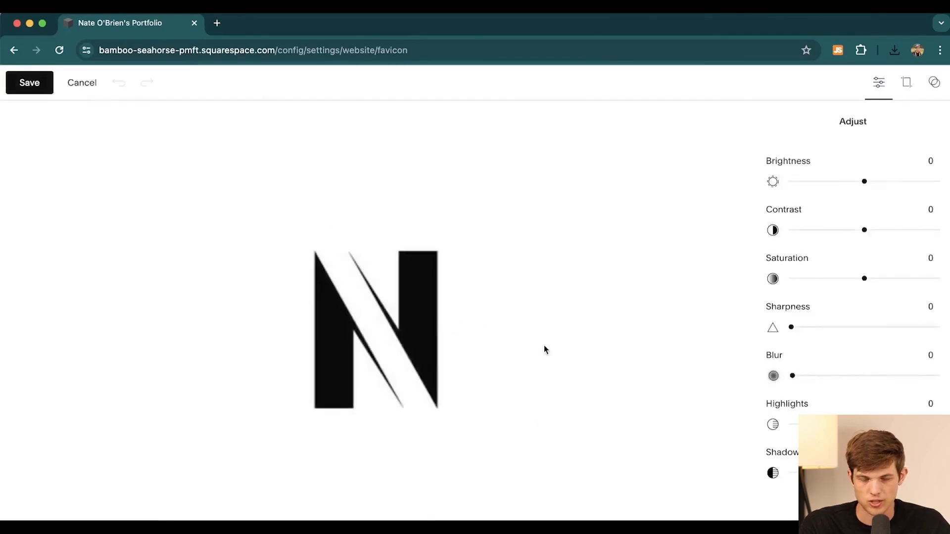
mouse_move(867, 183)
mouse_down()
mouse_move(791, 181)
mouse_move(888, 184)
mouse_move(858, 185)
mouse_up()
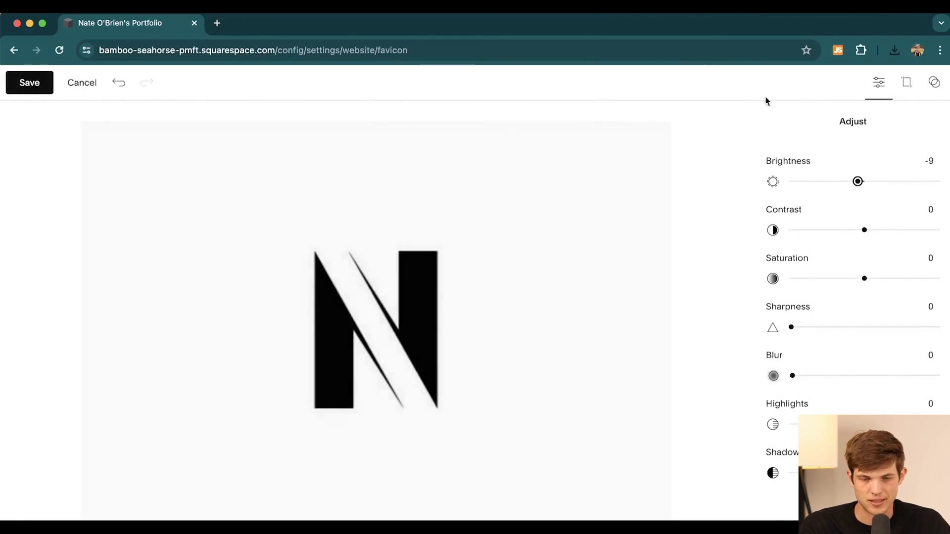
click(31, 88)
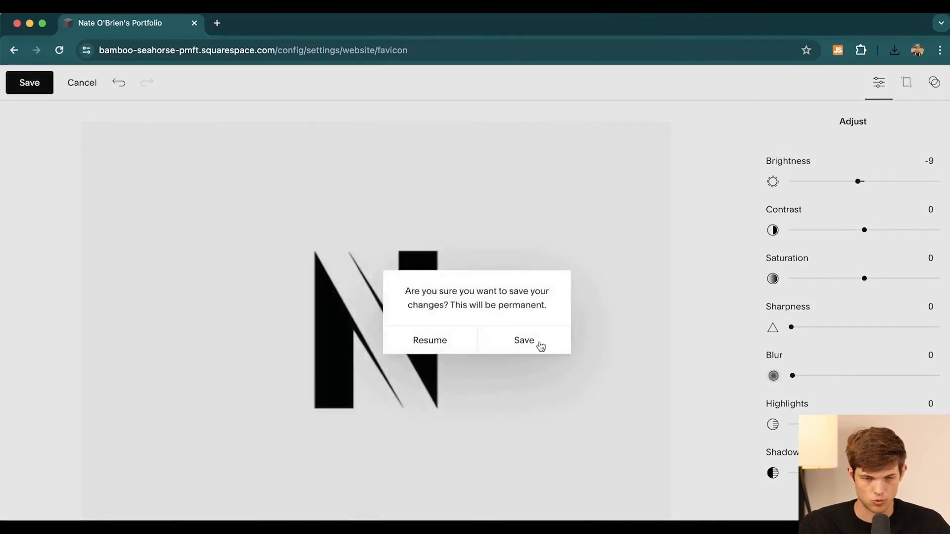
click(539, 346)
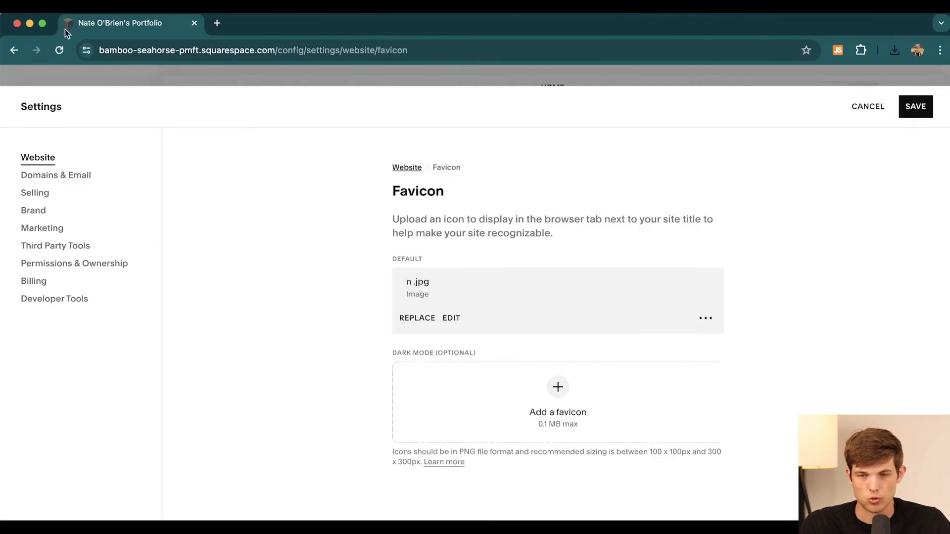
click(914, 109)
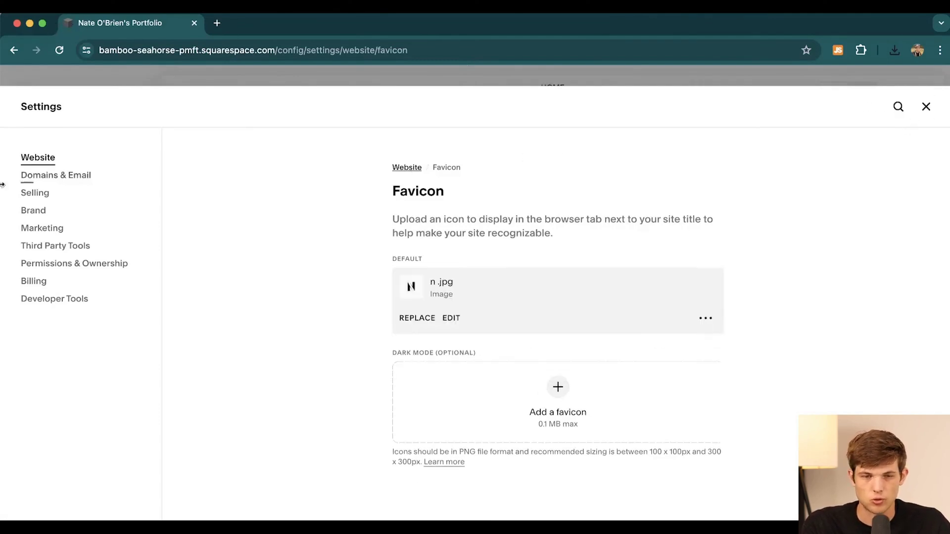
Step: Delete the BLOG page from Website > Pages and confirm the deletion
click(926, 106)
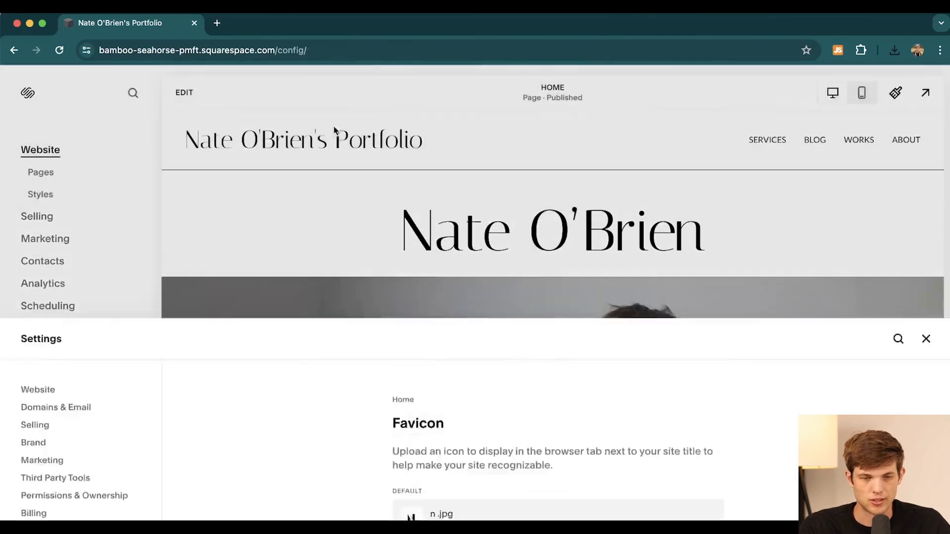
click(34, 174)
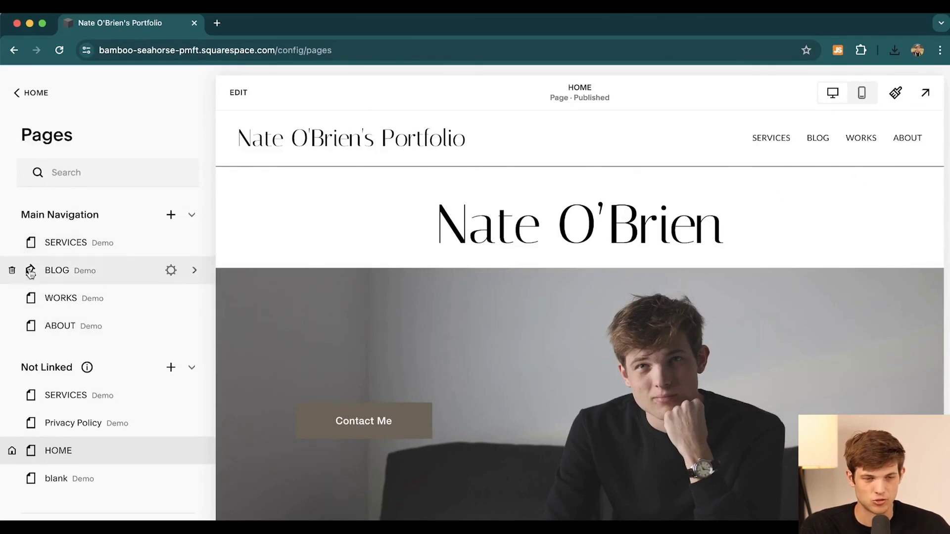
click(12, 272)
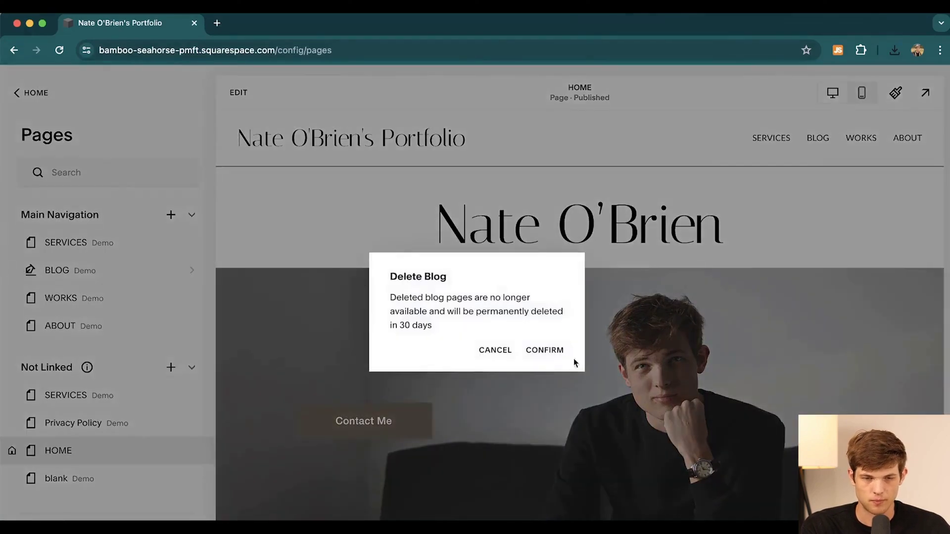
click(545, 349)
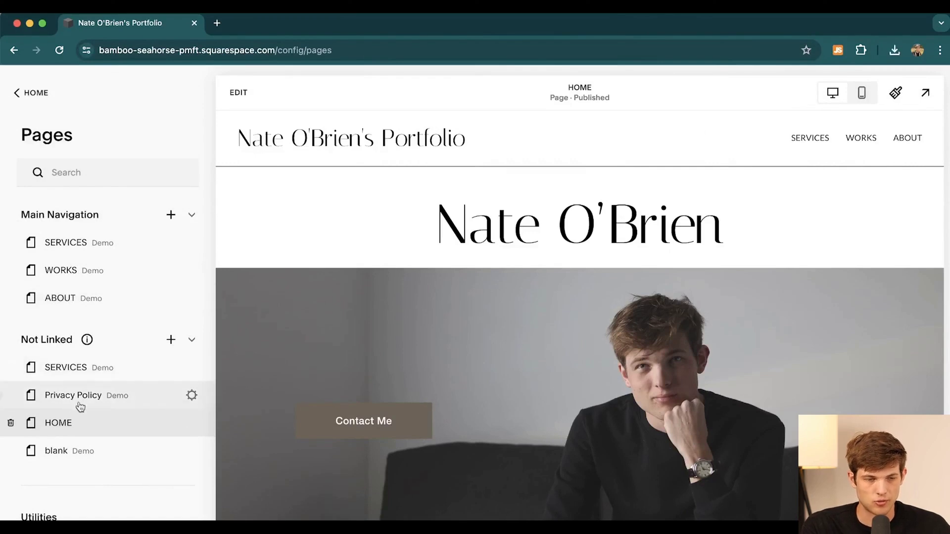
Step: Move Privacy Policy into the main navigation, then return it to Not Linked
drag(63, 395, 85, 266)
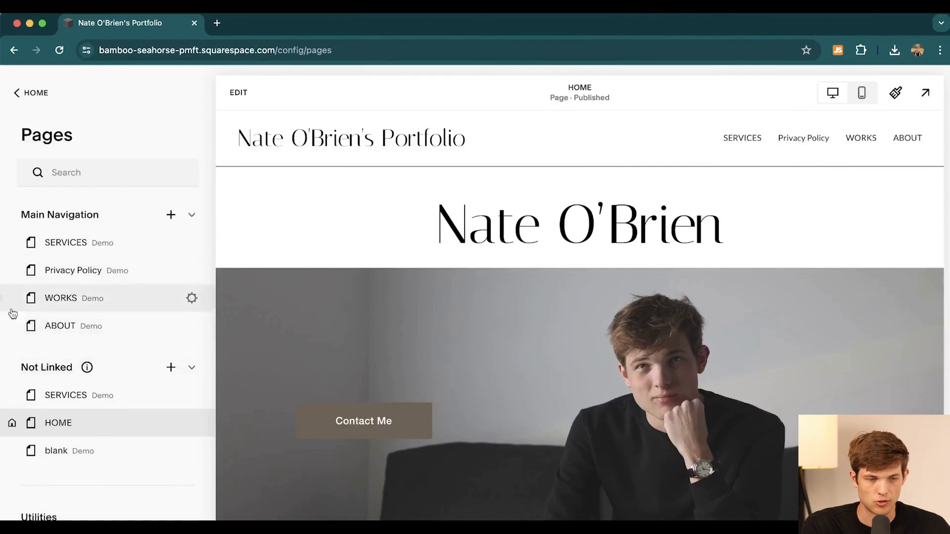
drag(60, 275, 46, 419)
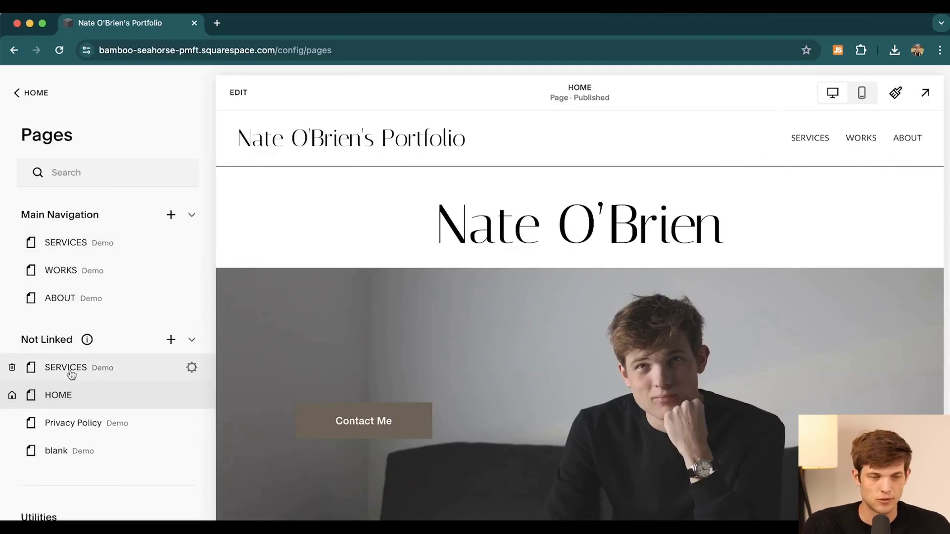
mouse_move(6, 370)
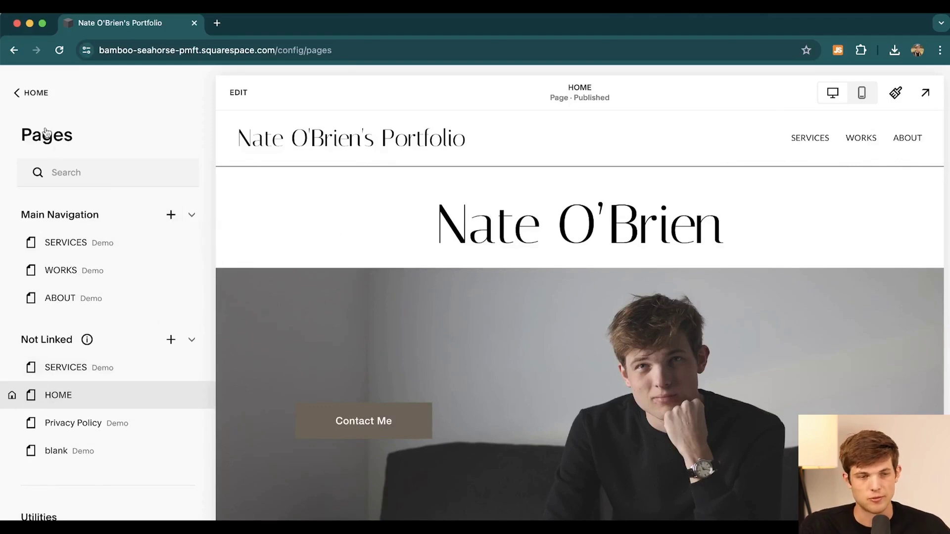
Step: Browse the Selling section, then open Marketing and scroll through its audience-growth and email tools
click(38, 93)
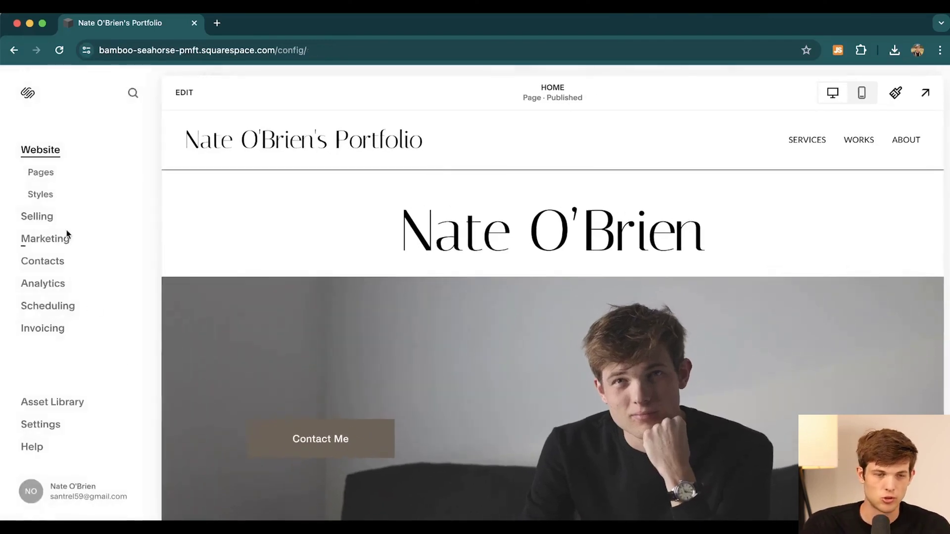
click(36, 220)
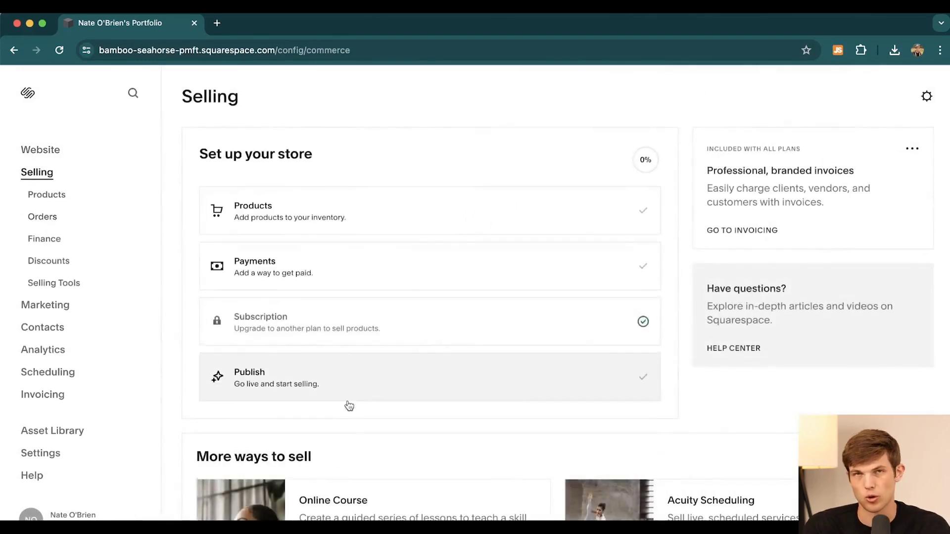
scroll(349, 406, down, 4)
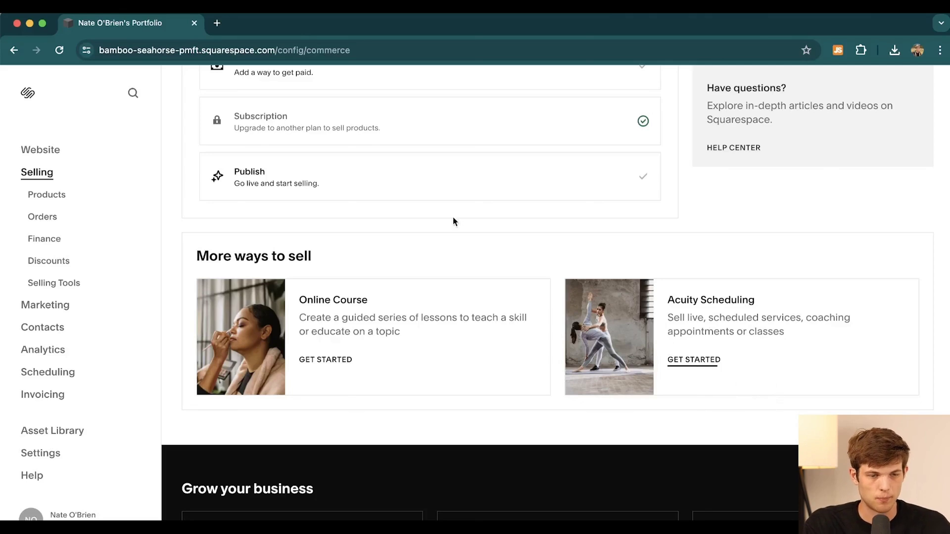
click(36, 311)
scroll(416, 405, down, 10)
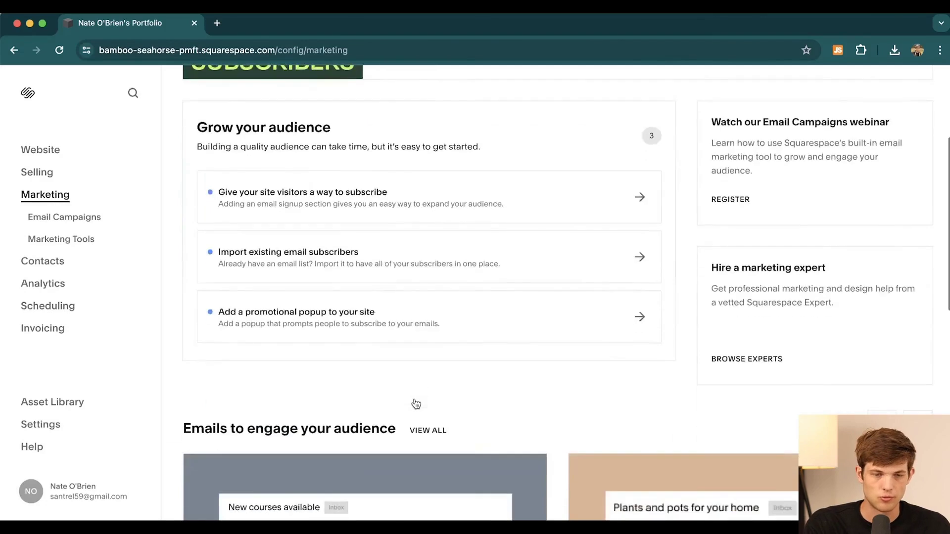
scroll(415, 405, down, 3)
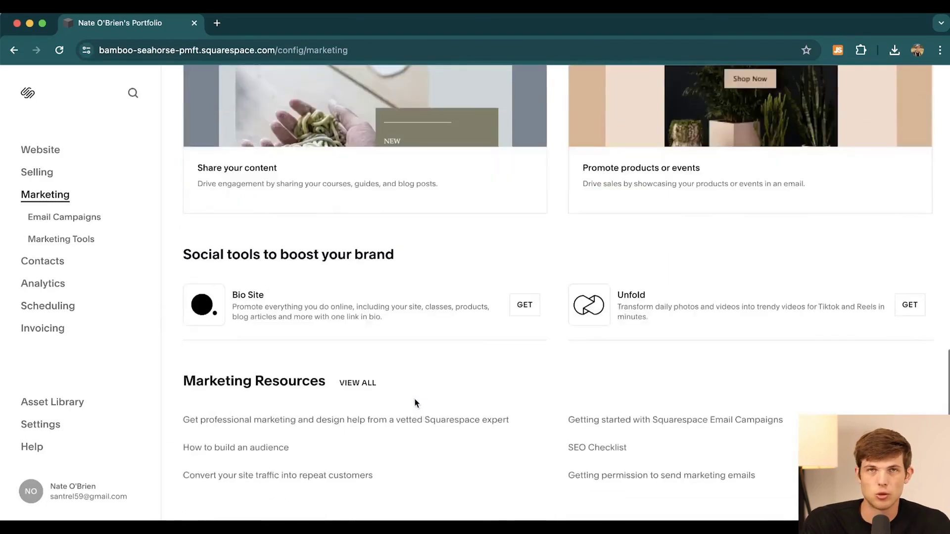
scroll(628, 356, up, 15)
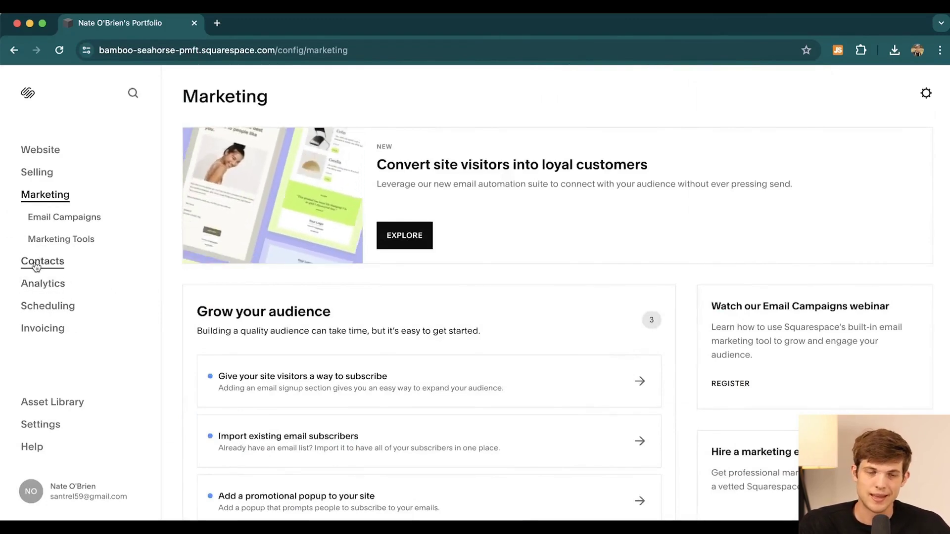
Step: In Analytics, browse Traffic Sources, Traffic and Search Keywords, then check Scheduling and go back
click(39, 288)
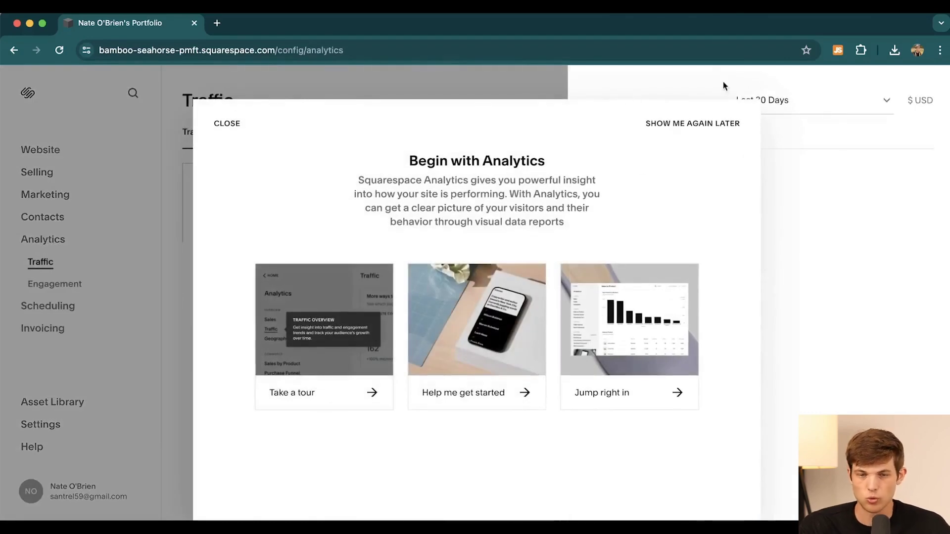
click(646, 120)
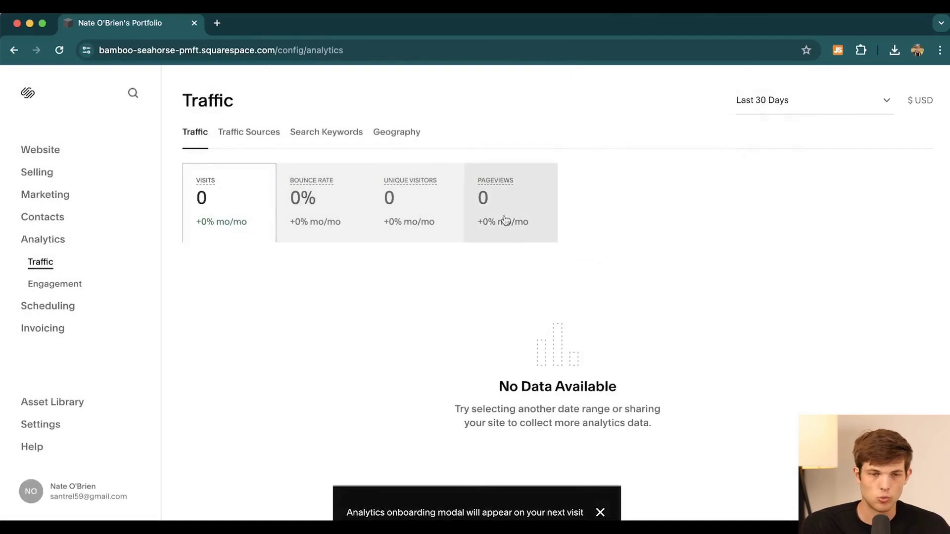
click(243, 134)
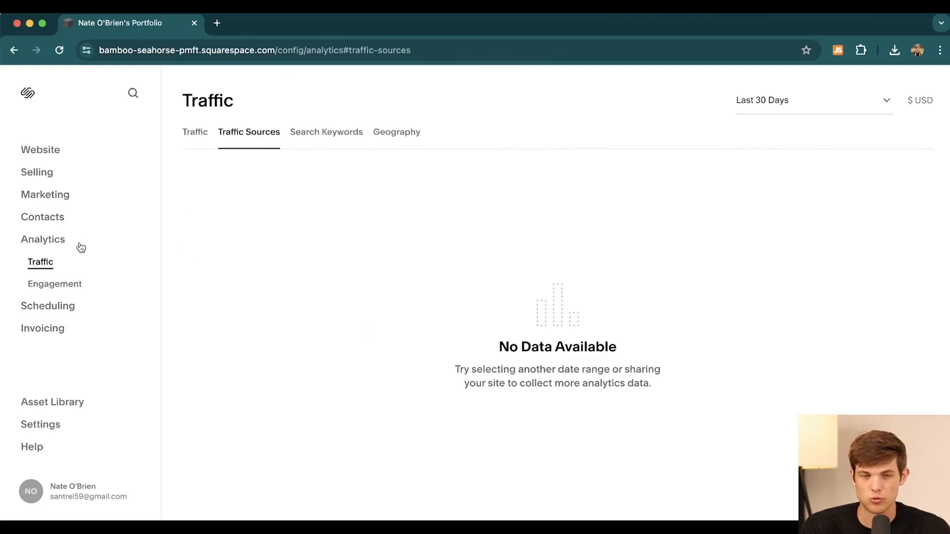
click(196, 132)
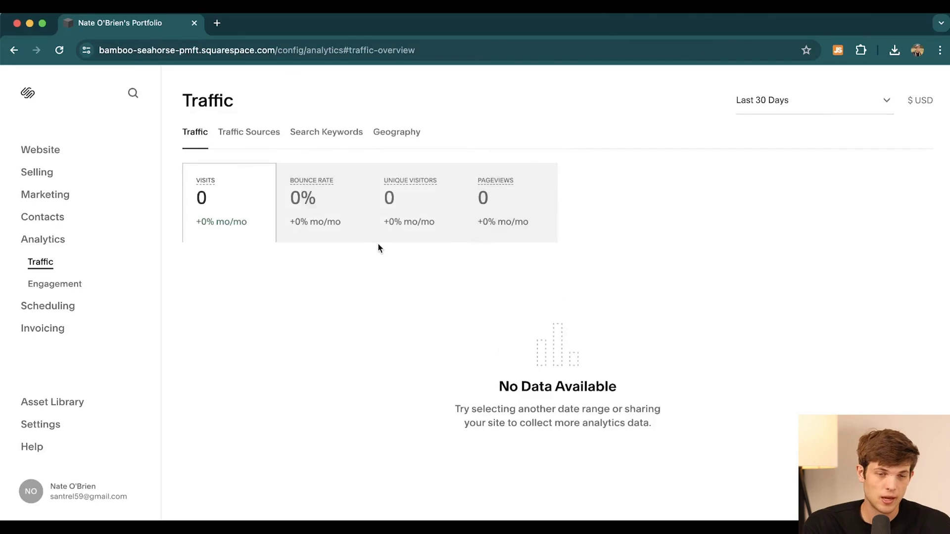
click(338, 134)
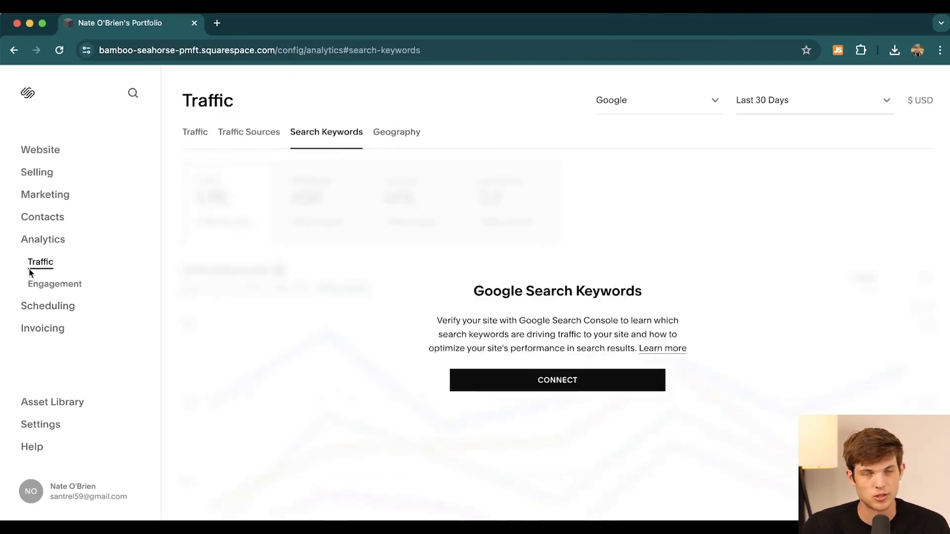
click(52, 308)
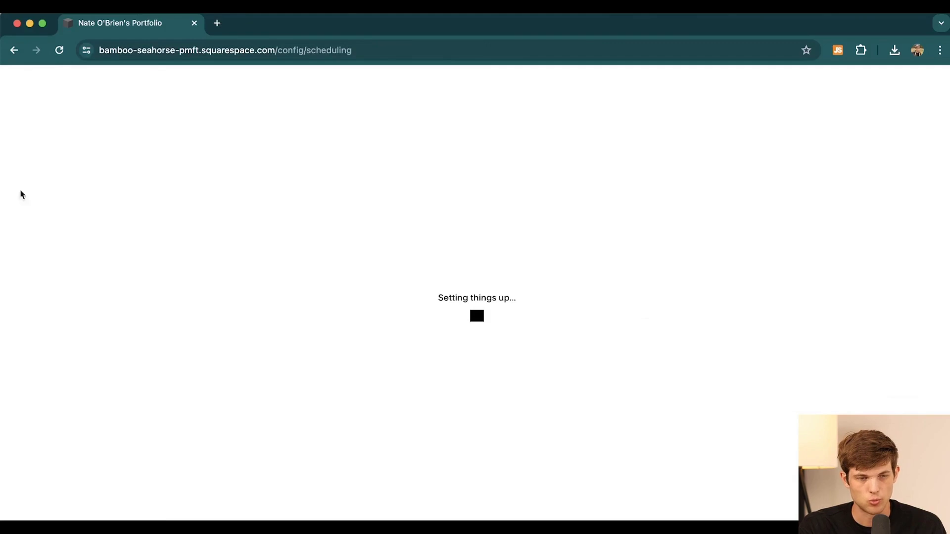
click(14, 49)
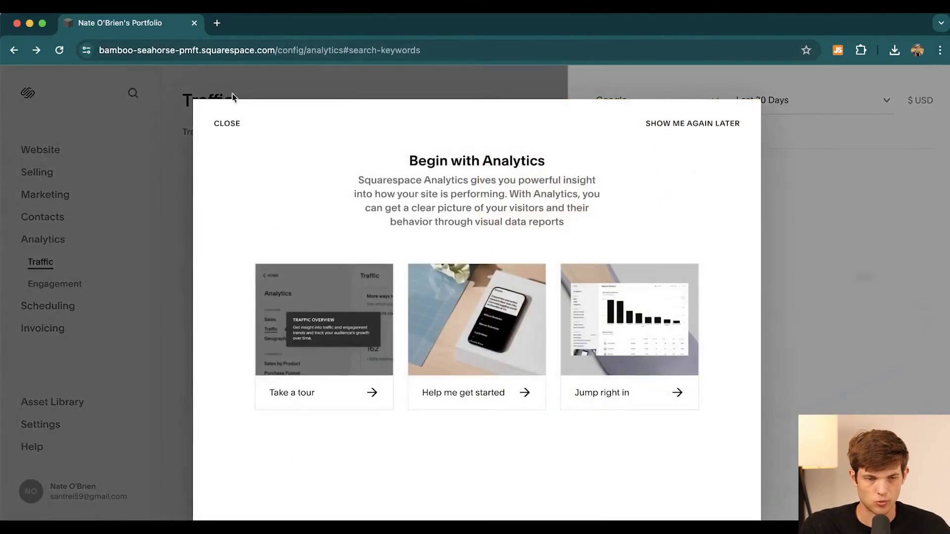
Step: Dismiss the Analytics intro, publish the site live, and copy its public address
click(227, 123)
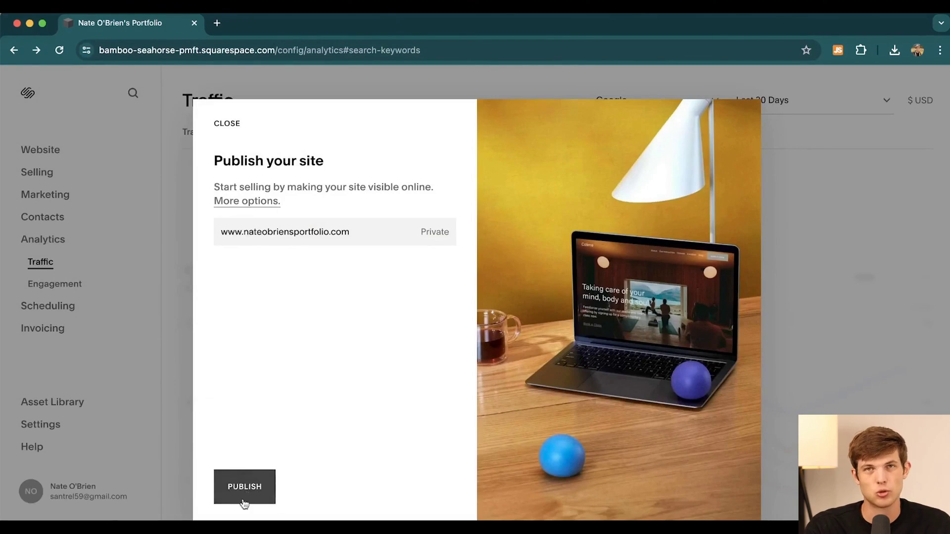
click(263, 495)
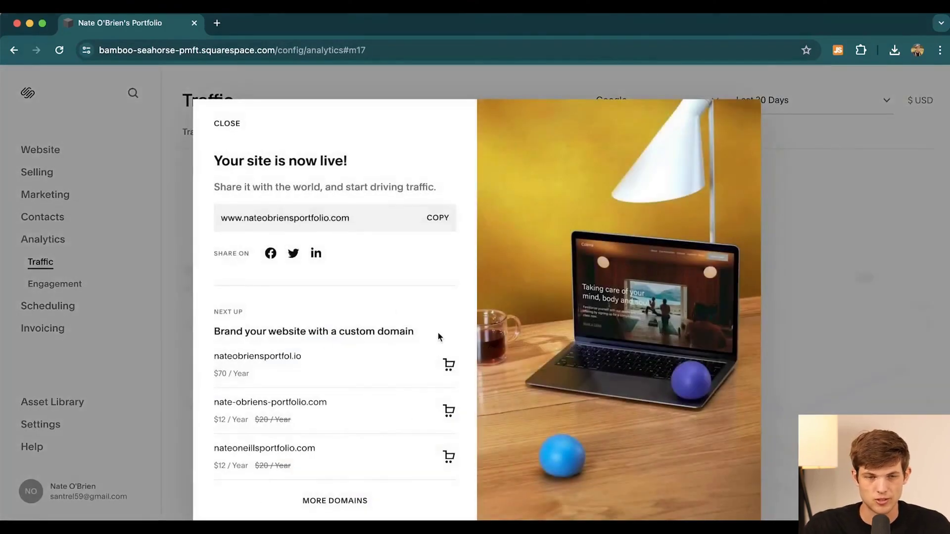
click(437, 218)
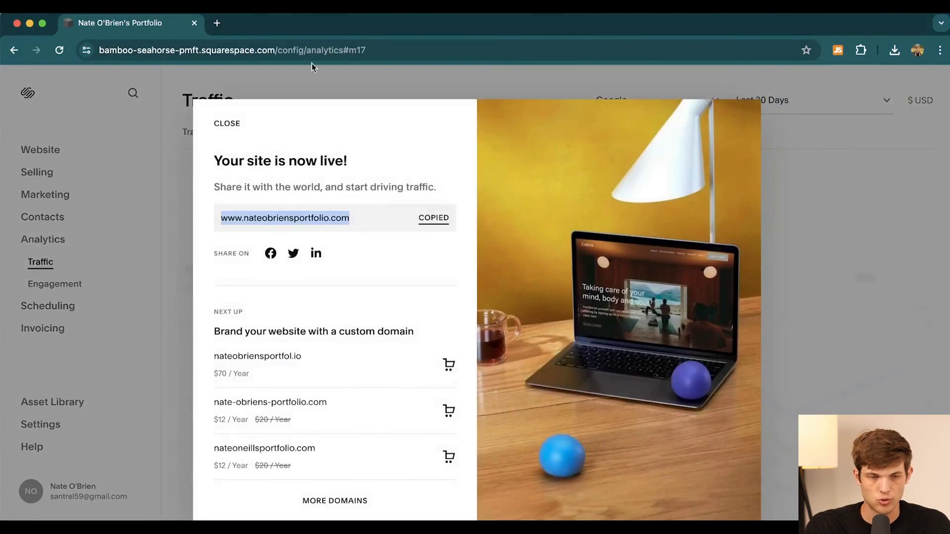
Step: Load the copied live site address in a new browser tab
click(218, 21)
key(super+v)
key(Return)
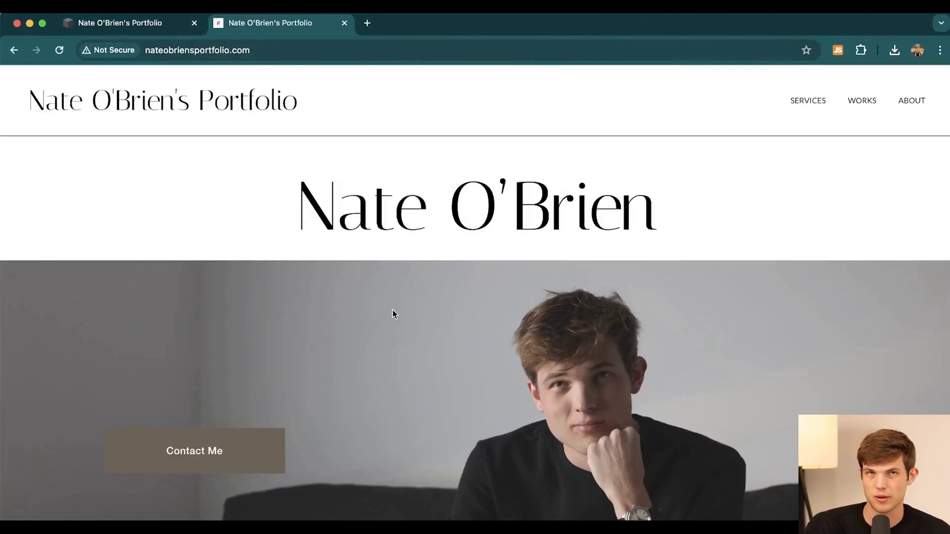
Step: Scroll through the live home page to review its content
scroll(483, 293, down, 10)
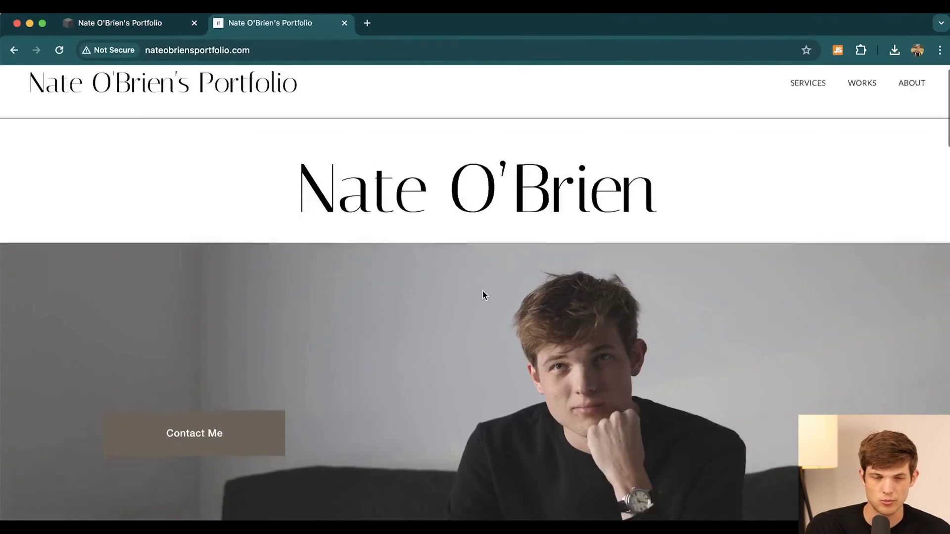
scroll(484, 295, down, 2)
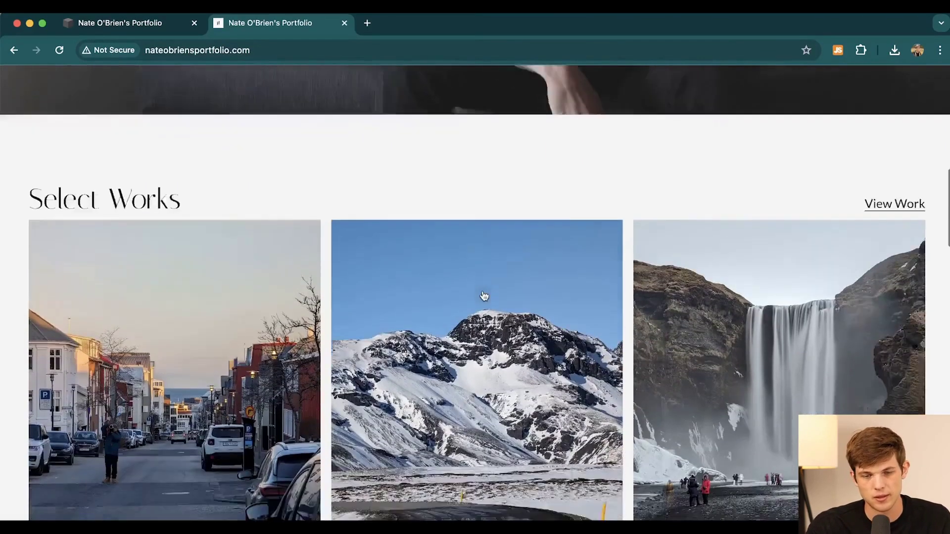
scroll(483, 296, down, 5)
scroll(484, 296, down, 10)
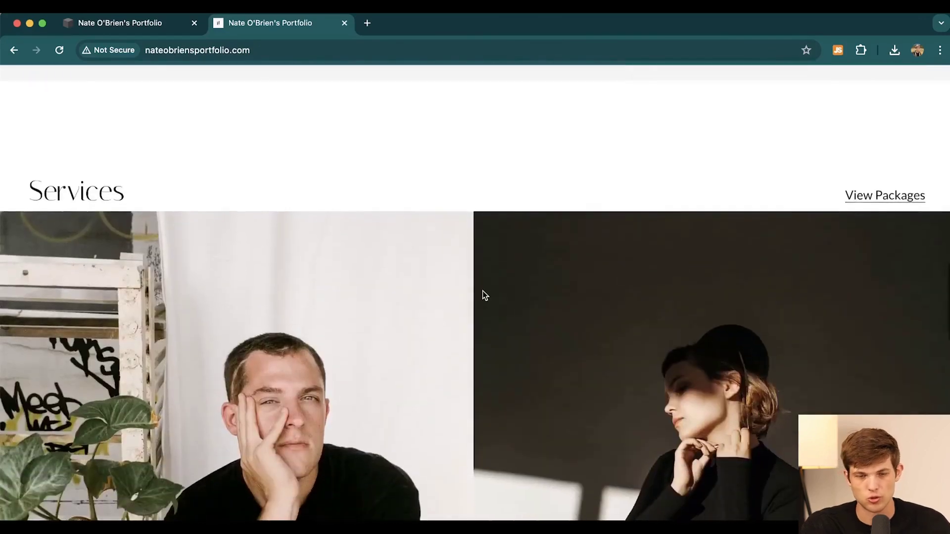
scroll(366, 280, down, 12)
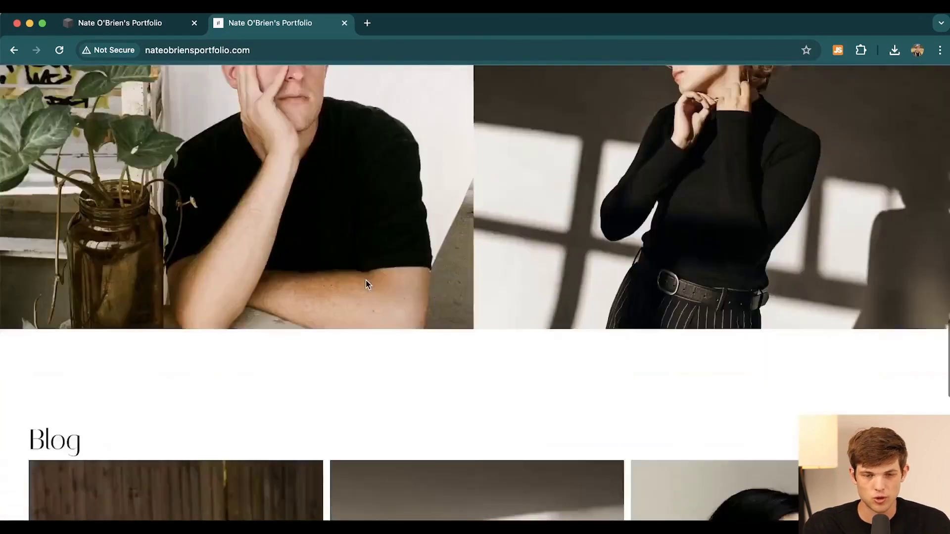
scroll(366, 280, up, 20)
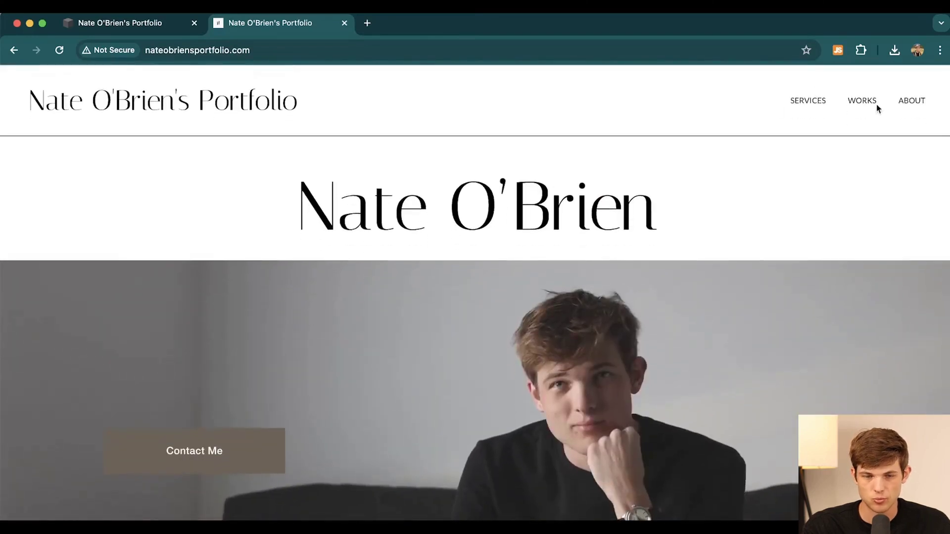
Step: Review the live Works page, return home via the logo, then go back to the dashboard tab
click(871, 106)
scroll(354, 299, down, 4)
scroll(354, 299, up, 4)
scroll(923, 321, down, 12)
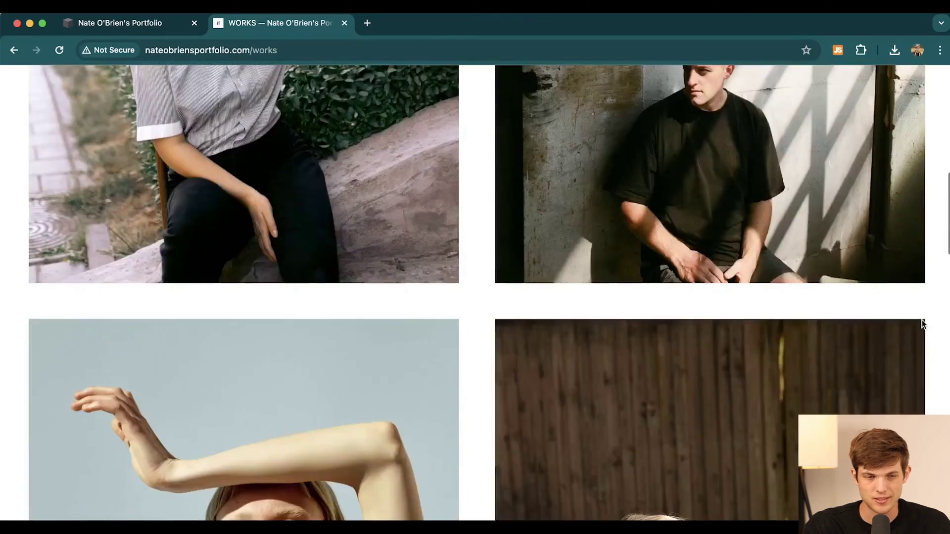
scroll(648, 282, down, 3)
scroll(646, 281, up, 15)
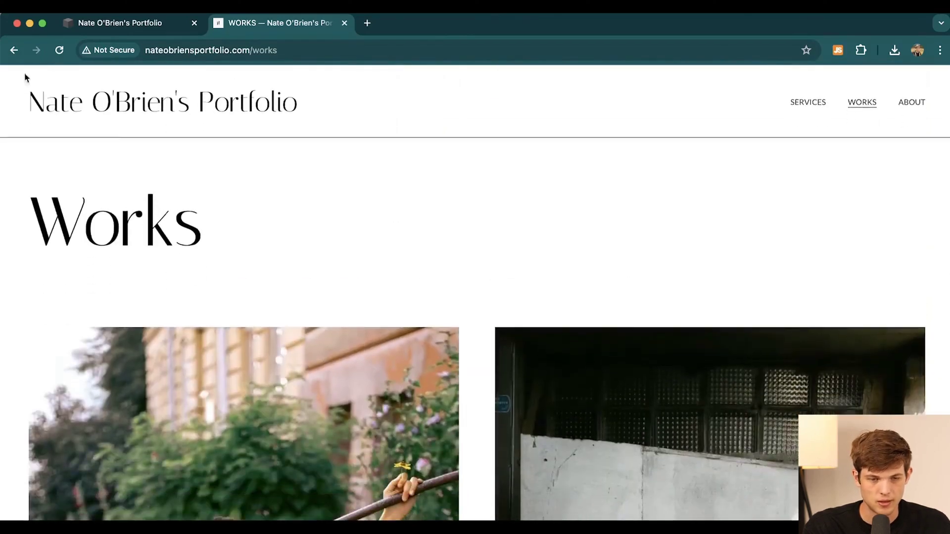
click(104, 116)
click(163, 24)
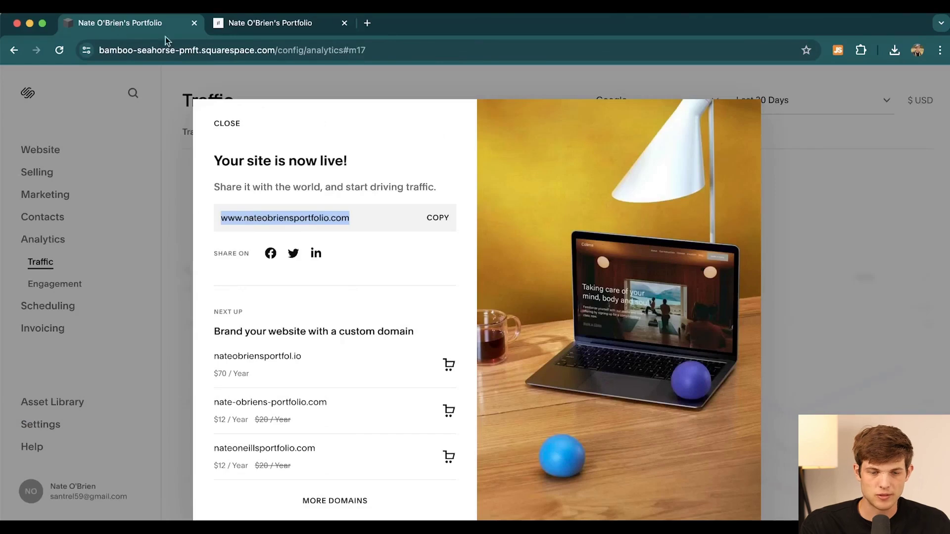
Step: Close the 'Your site is now live!' dialog and go to Website > Pages
click(220, 126)
click(44, 149)
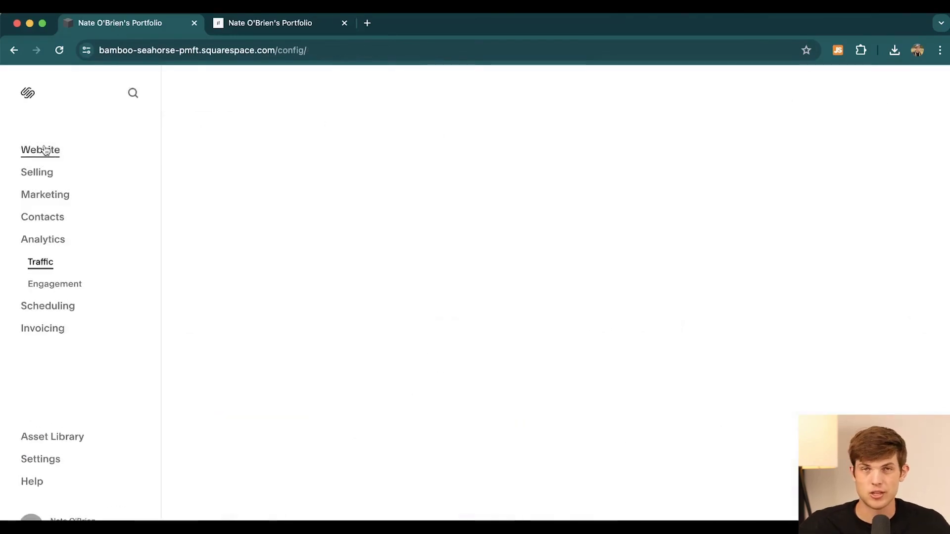
click(37, 173)
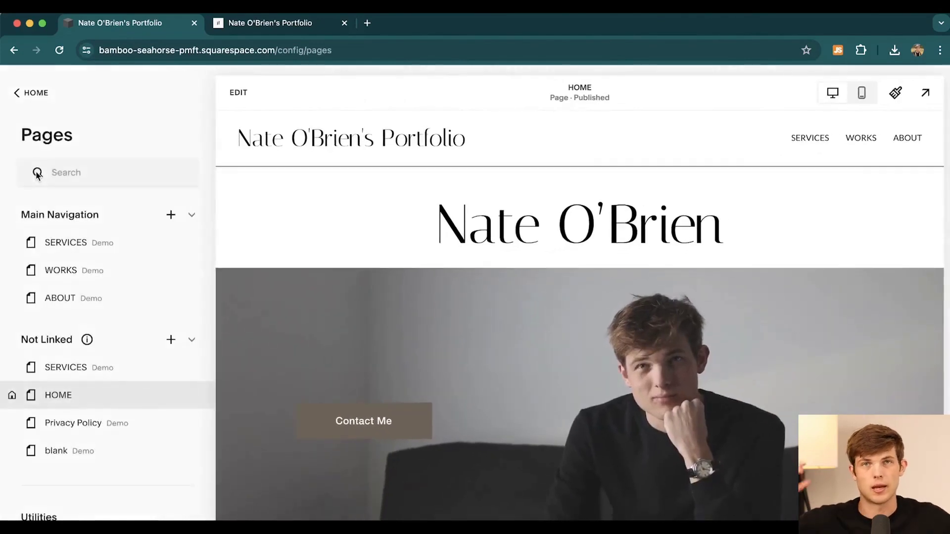